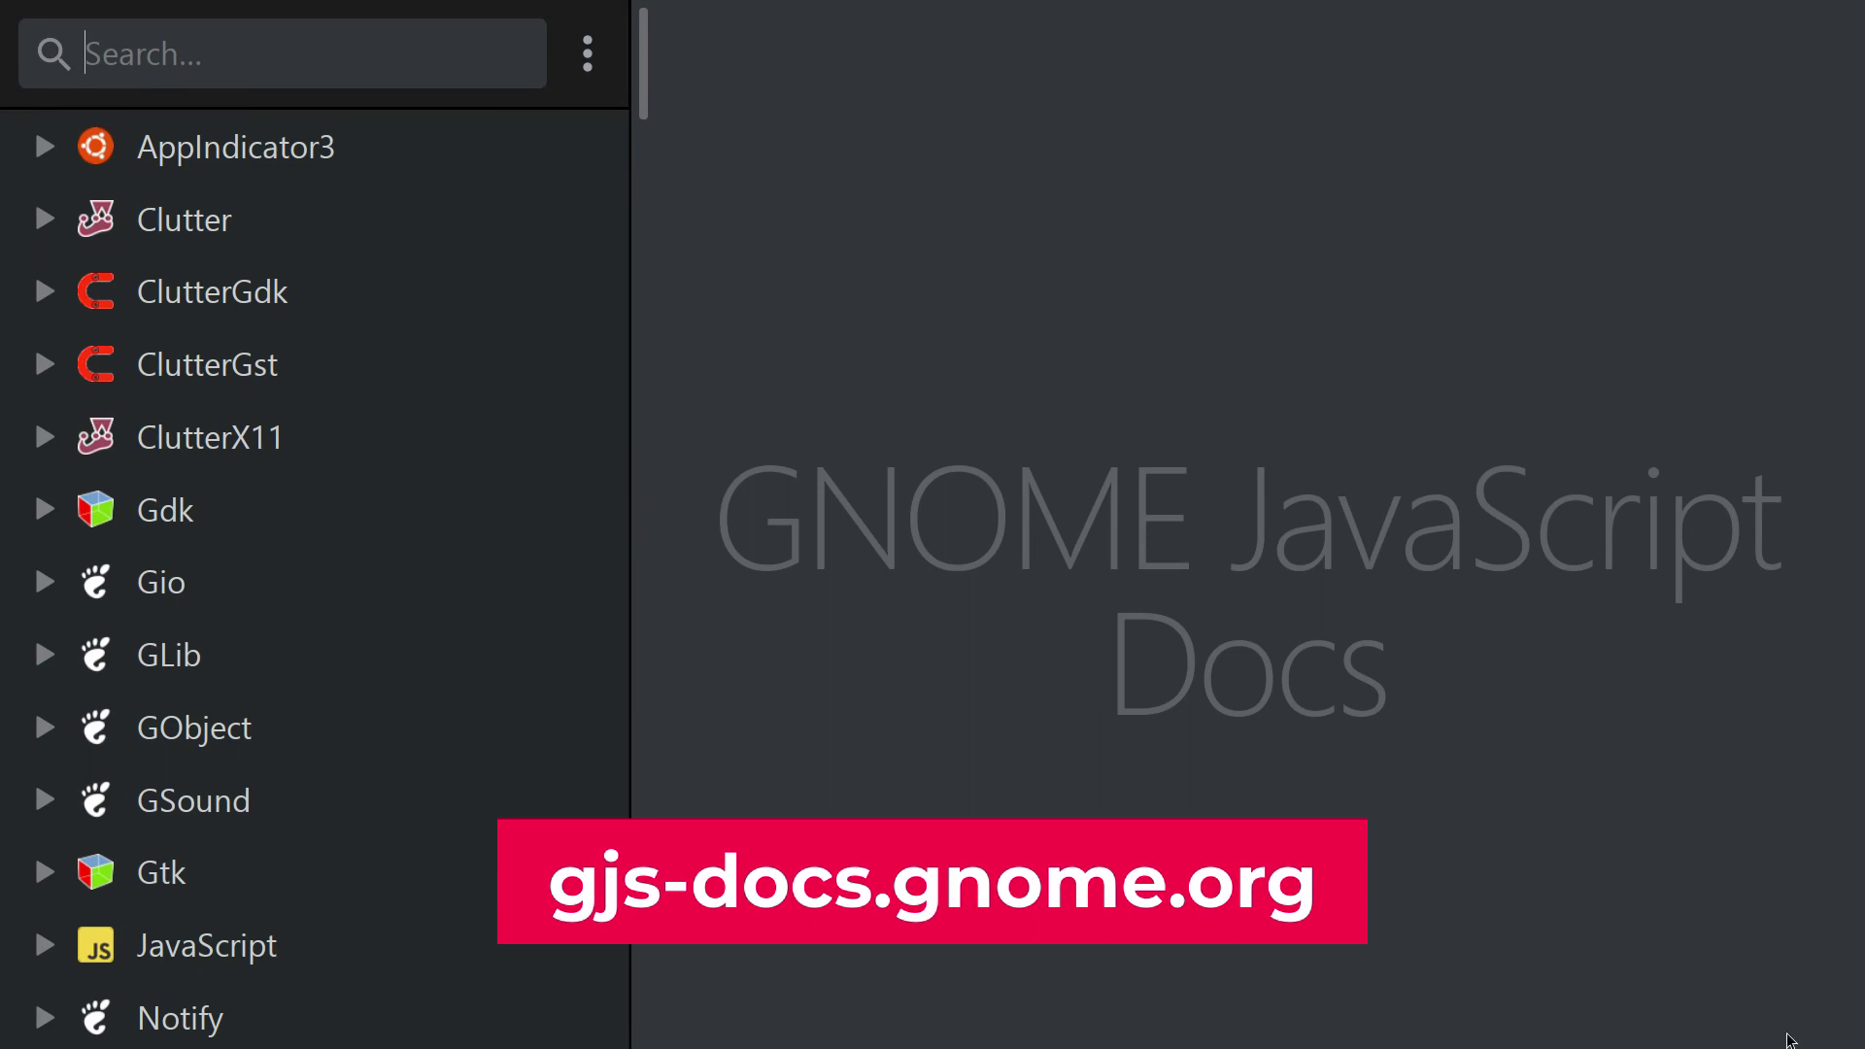
{"action": "scroll", "coordinate": [277, 663], "scroll_direction": "down", "scroll_amount": 1}
{"action": "scroll", "coordinate": [283, 656], "scroll_direction": "down", "scroll_amount": 4}
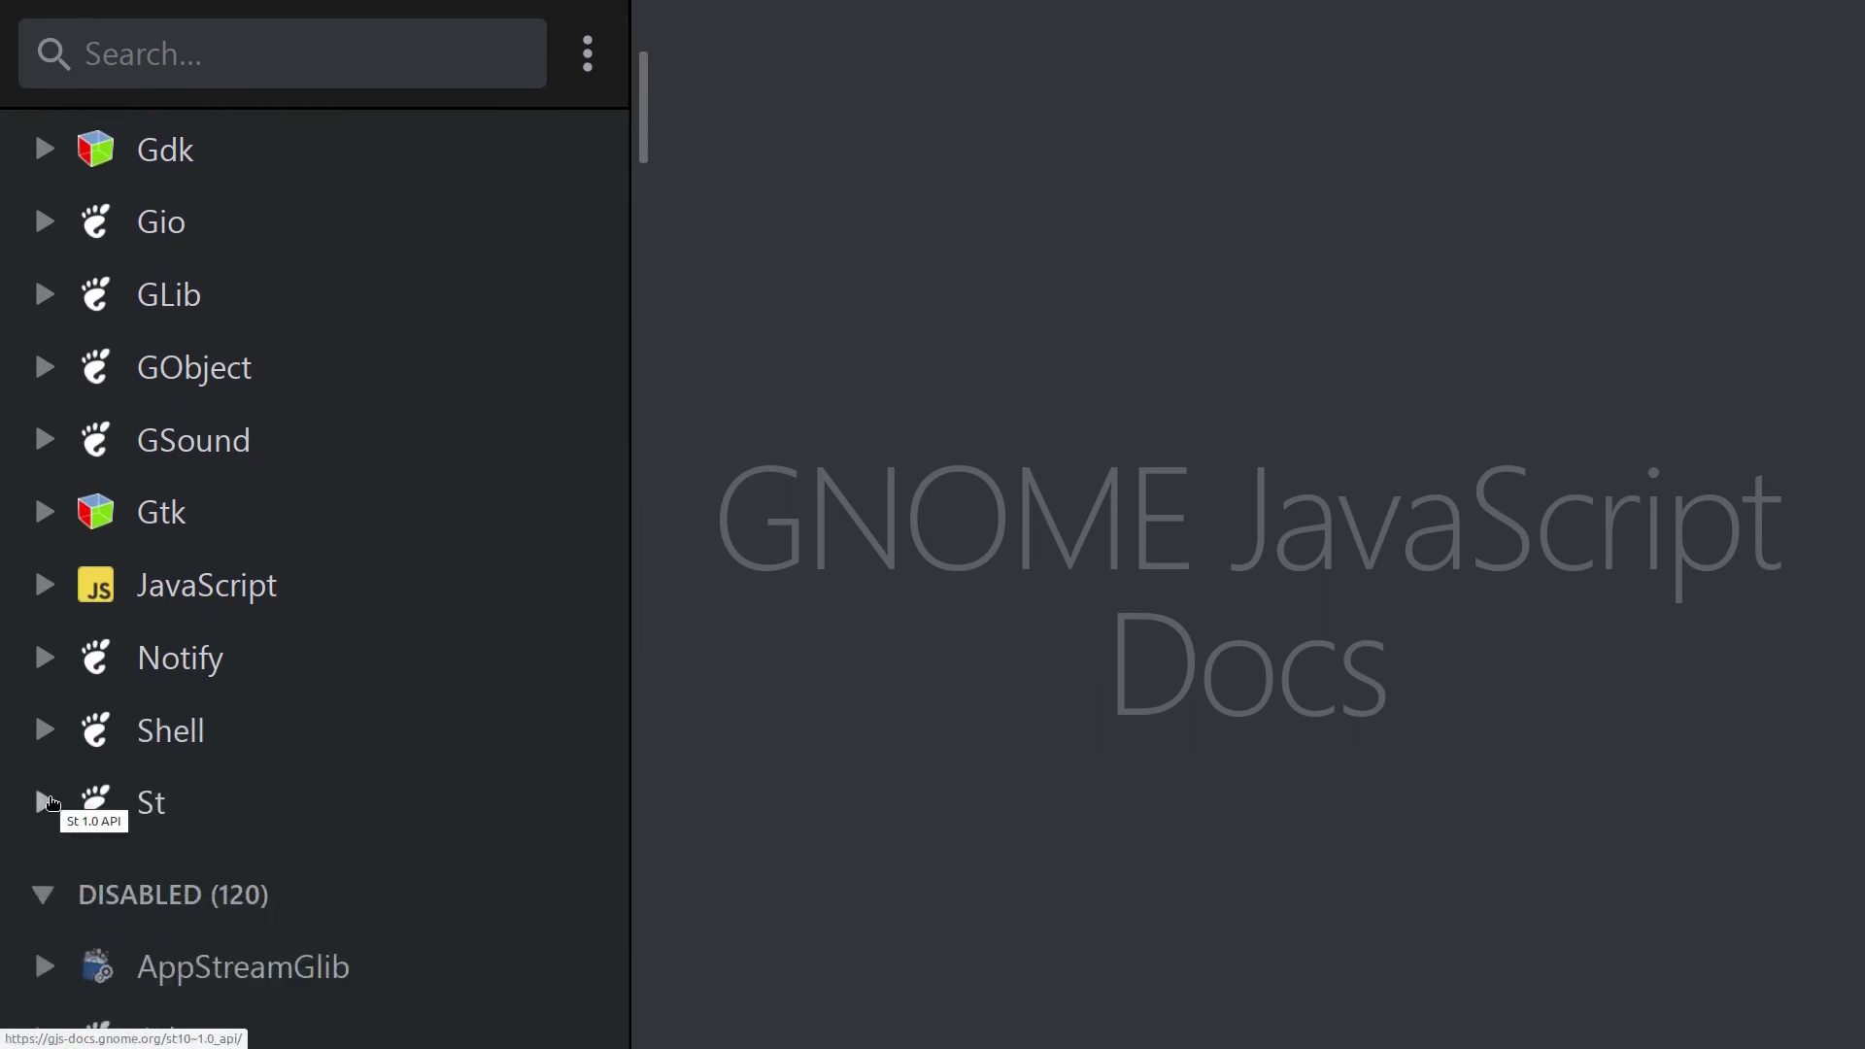
Navigate the St sidebar to the Bin class reference and jump to its set_child method.
{"action": "left_click", "coordinate": [48, 803]}
{"action": "scroll", "coordinate": [358, 721], "scroll_direction": "down", "scroll_amount": 4}
{"action": "scroll", "coordinate": [184, 763], "scroll_direction": "down", "scroll_amount": 1}
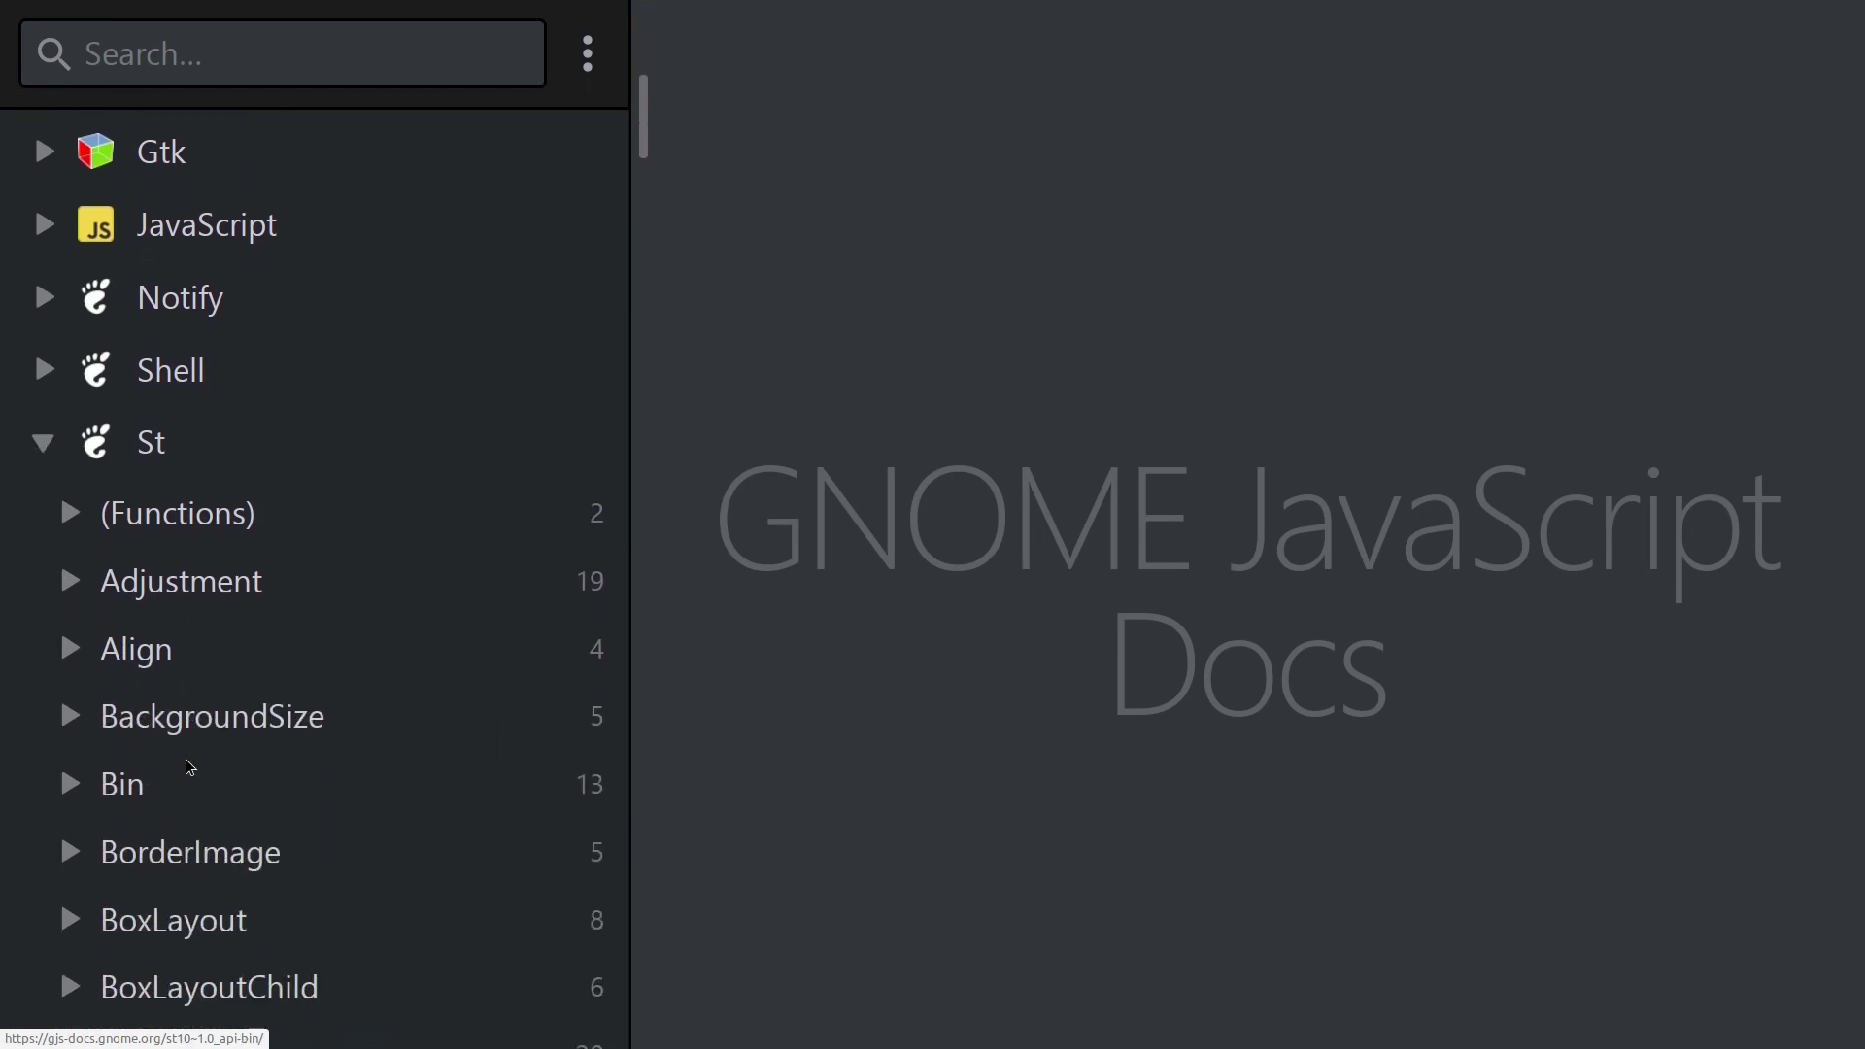
{"action": "left_click", "coordinate": [157, 795]}
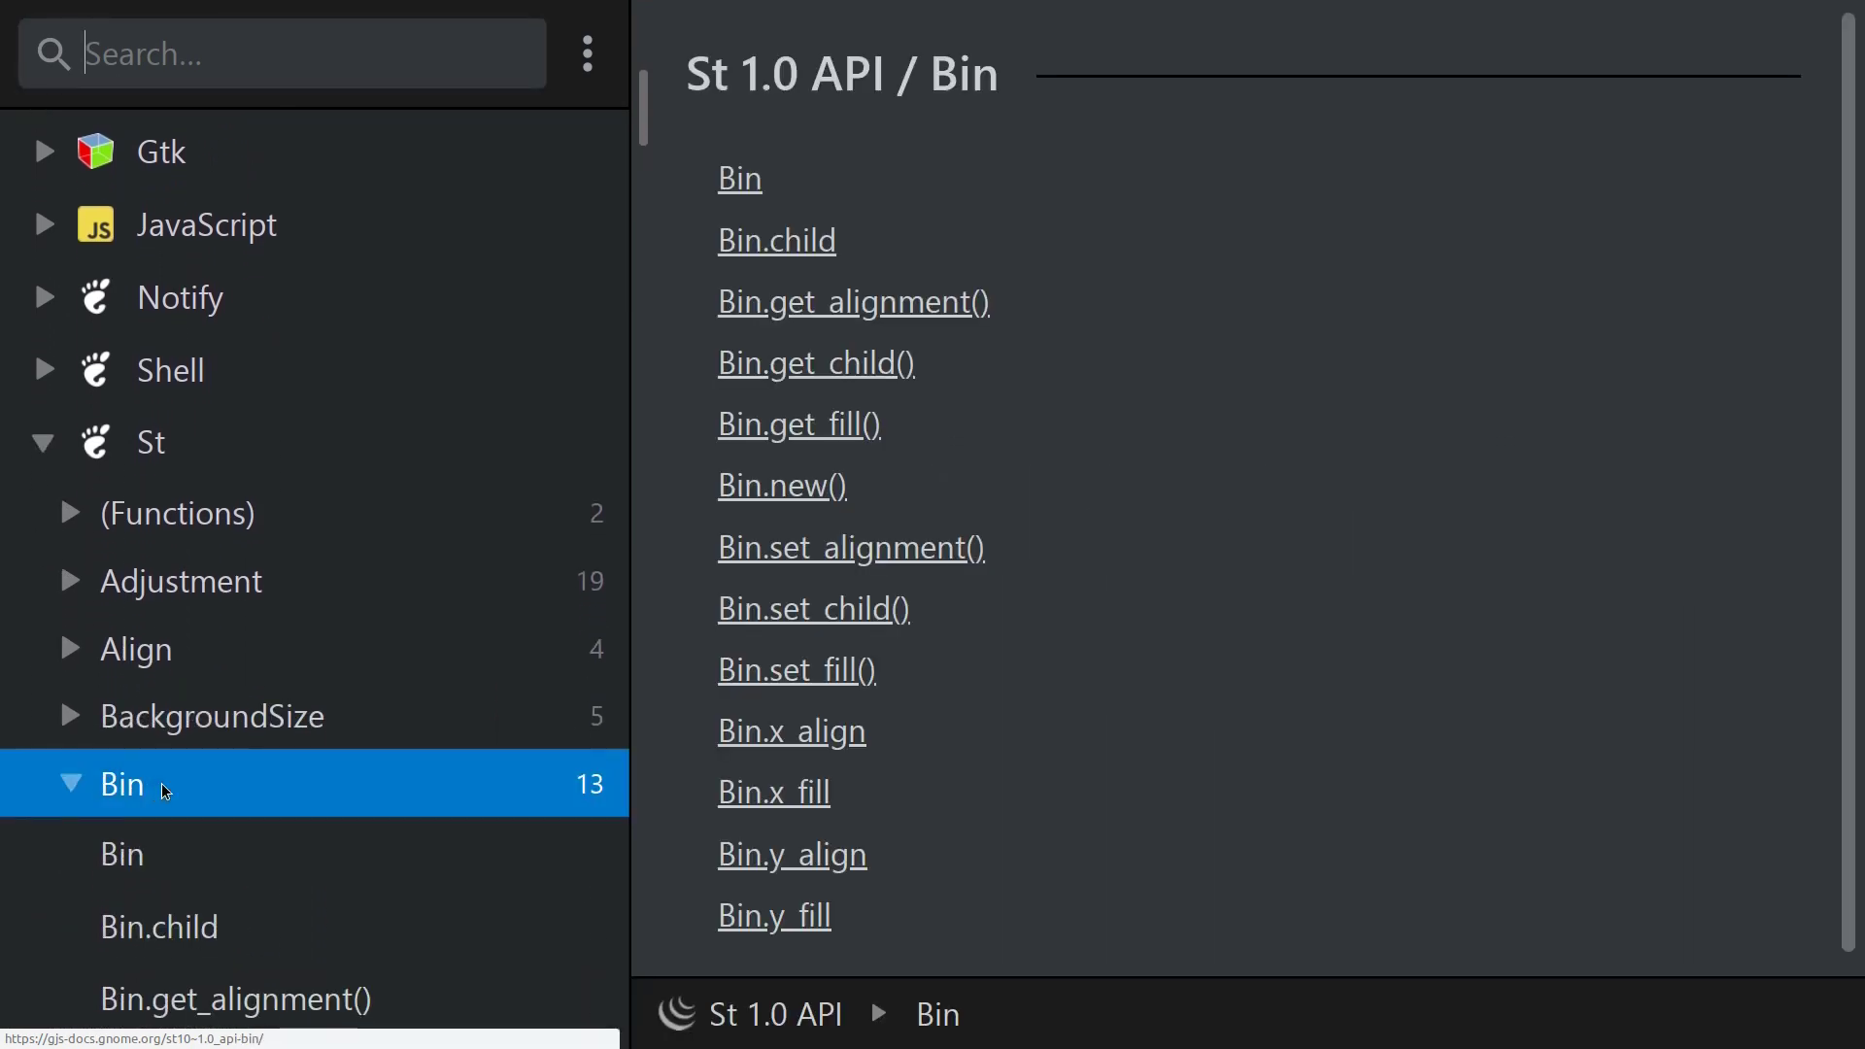
{"action": "scroll", "coordinate": [927, 219], "scroll_direction": "down", "scroll_amount": 1}
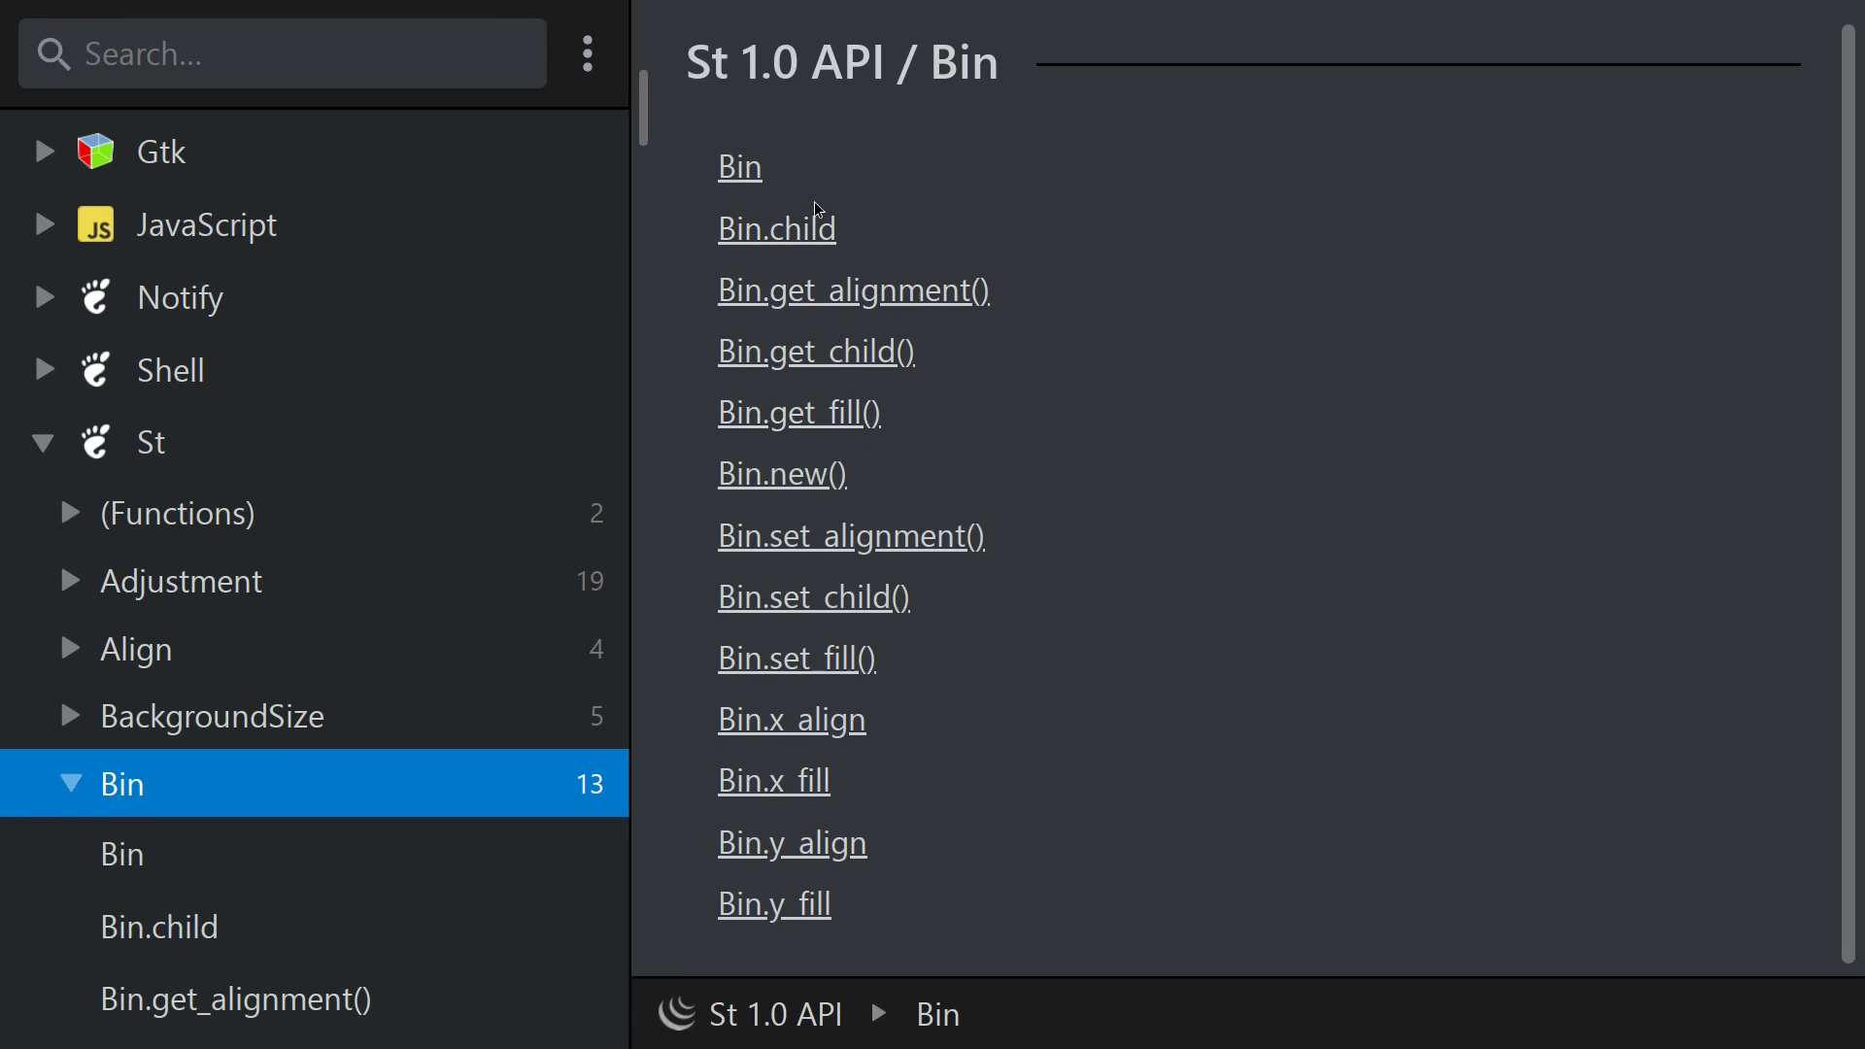
{"action": "left_click", "coordinate": [749, 175]}
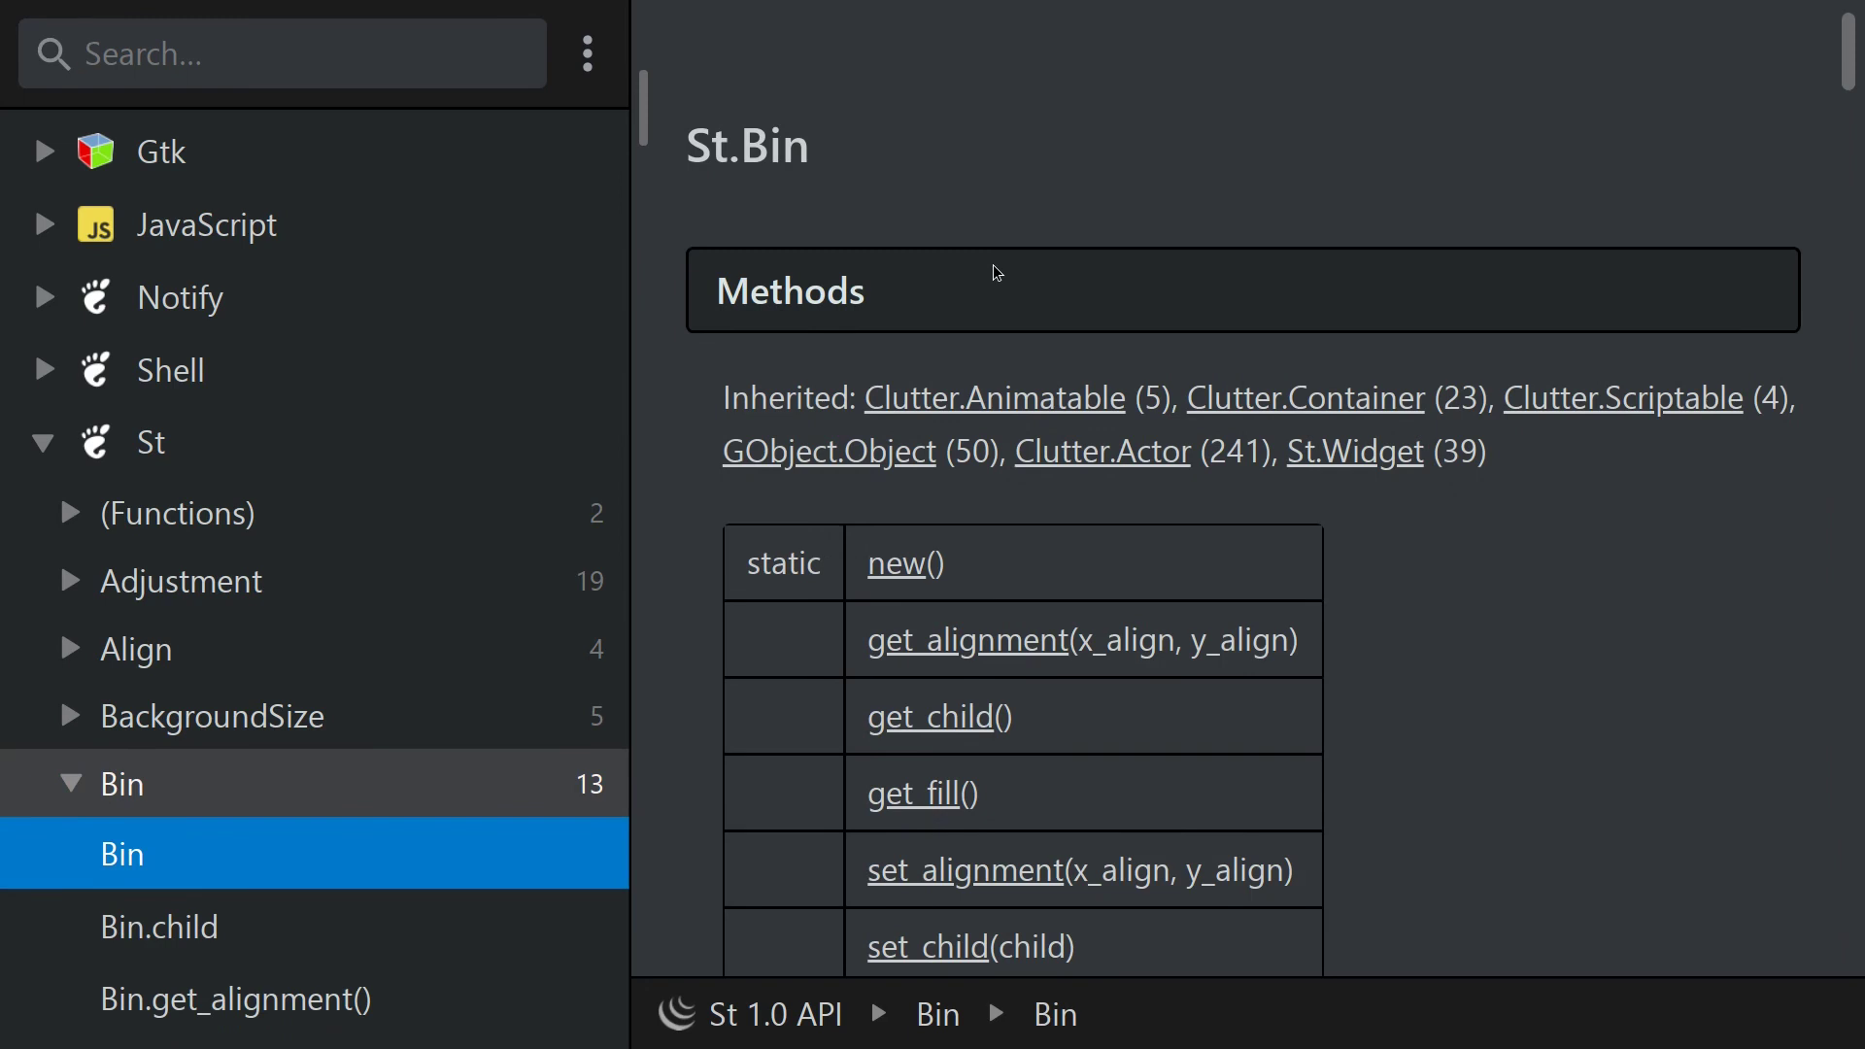
{"action": "scroll", "coordinate": [1003, 271], "scroll_direction": "down", "scroll_amount": 3}
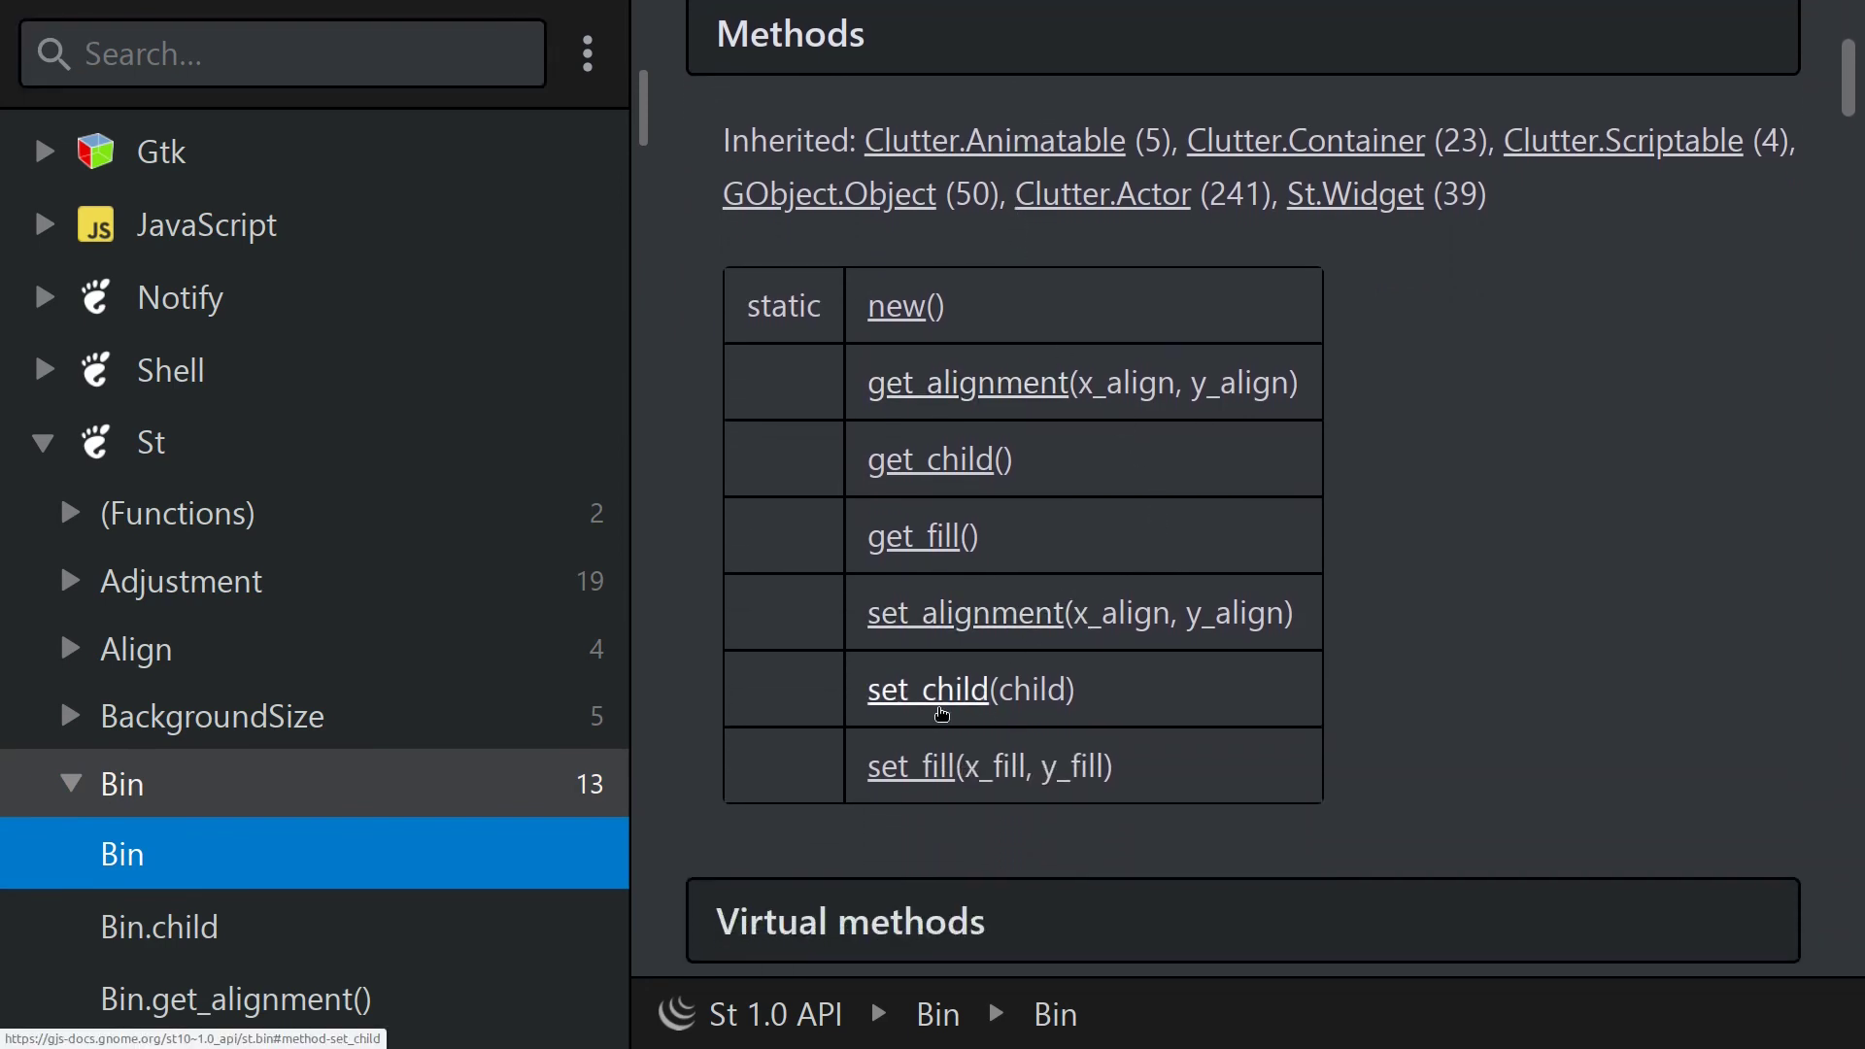
{"action": "left_click", "coordinate": [940, 709]}
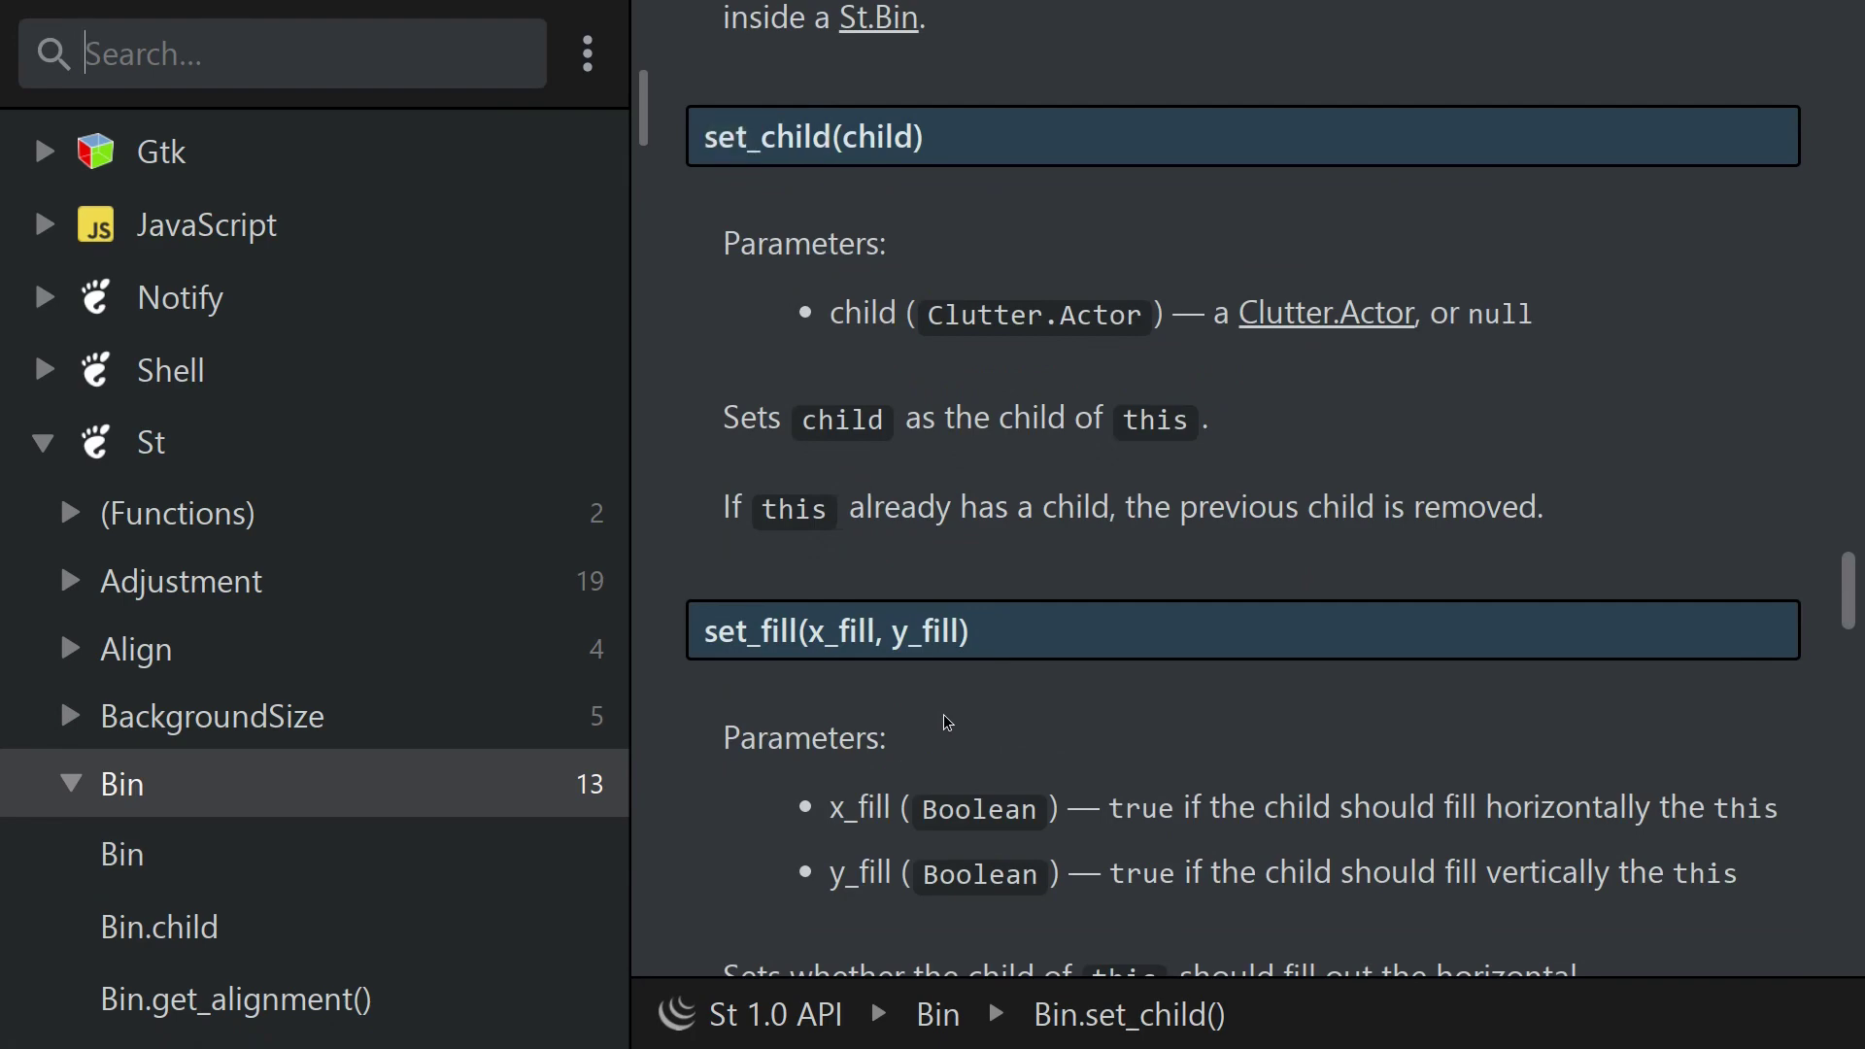
{"action": "scroll", "coordinate": [946, 722], "scroll_direction": "up", "scroll_amount": 5}
{"action": "scroll", "coordinate": [944, 722], "scroll_direction": "up", "scroll_amount": 5}
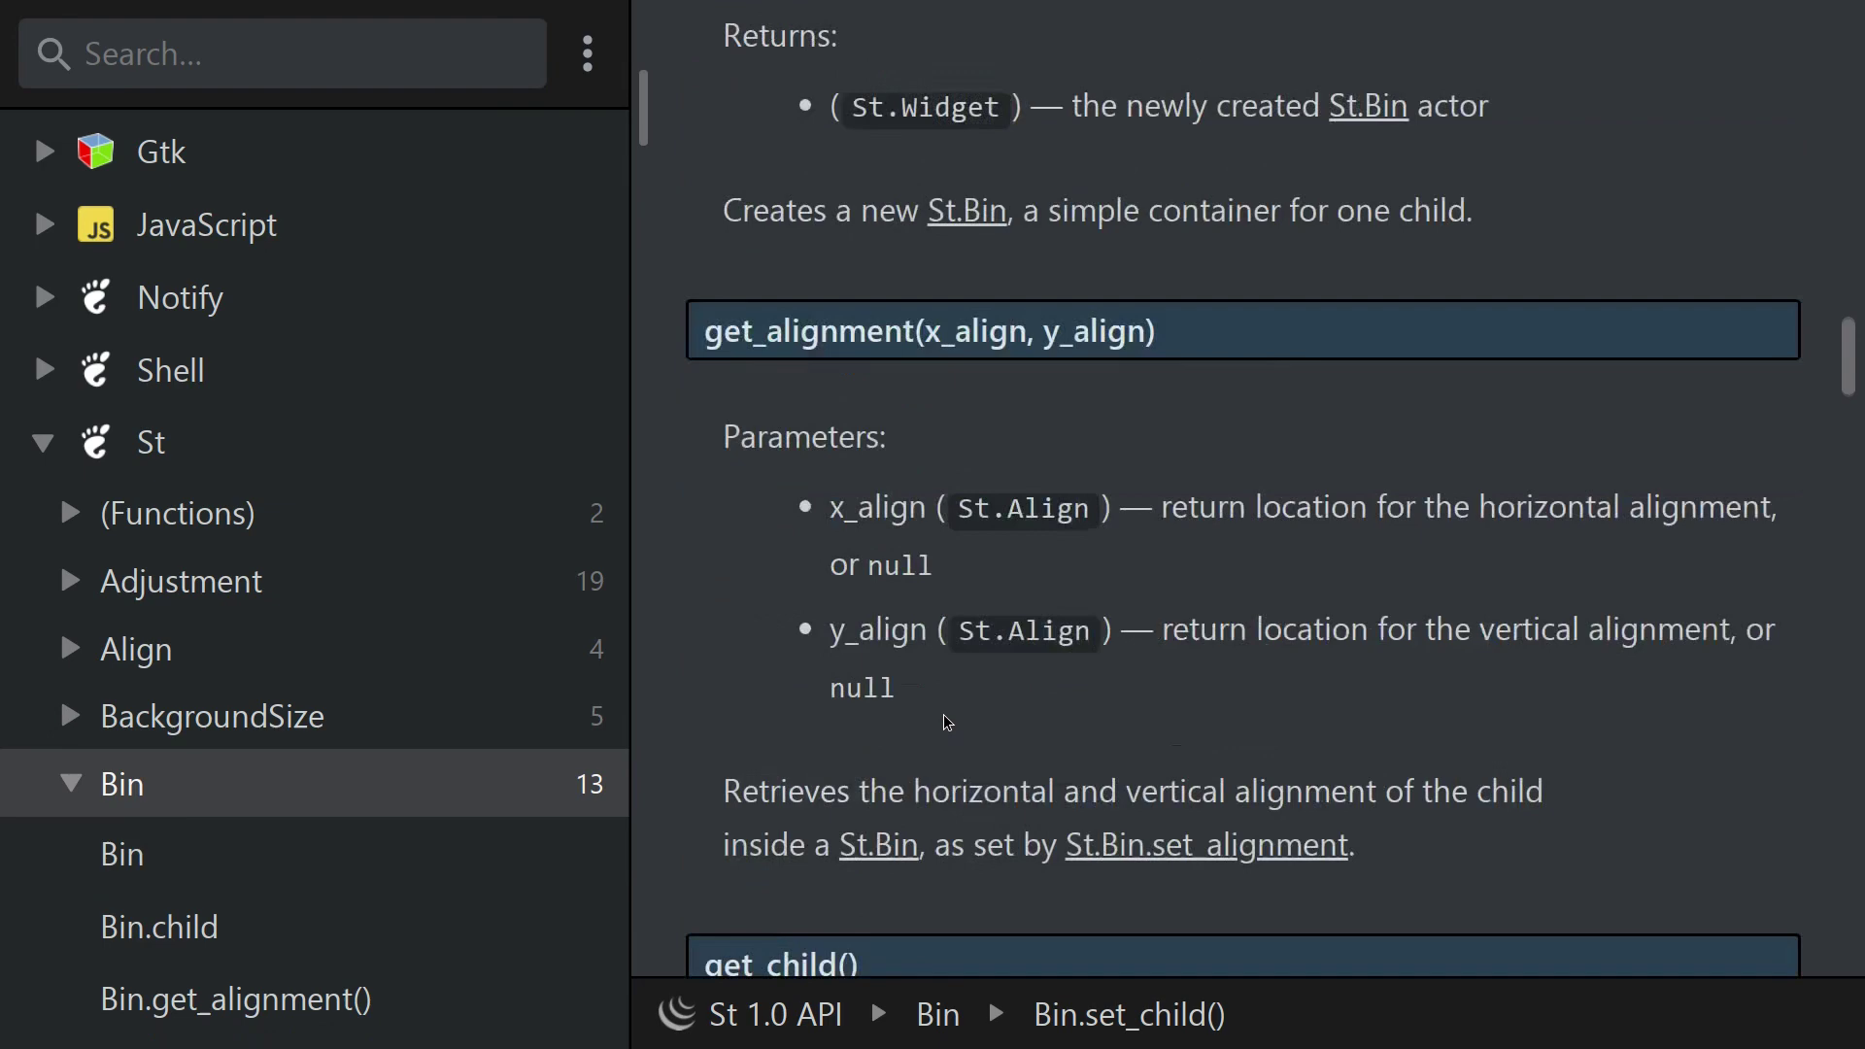
{"action": "scroll", "coordinate": [945, 722], "scroll_direction": "up", "scroll_amount": 10}
{"action": "scroll", "coordinate": [944, 721], "scroll_direction": "up", "scroll_amount": 5}
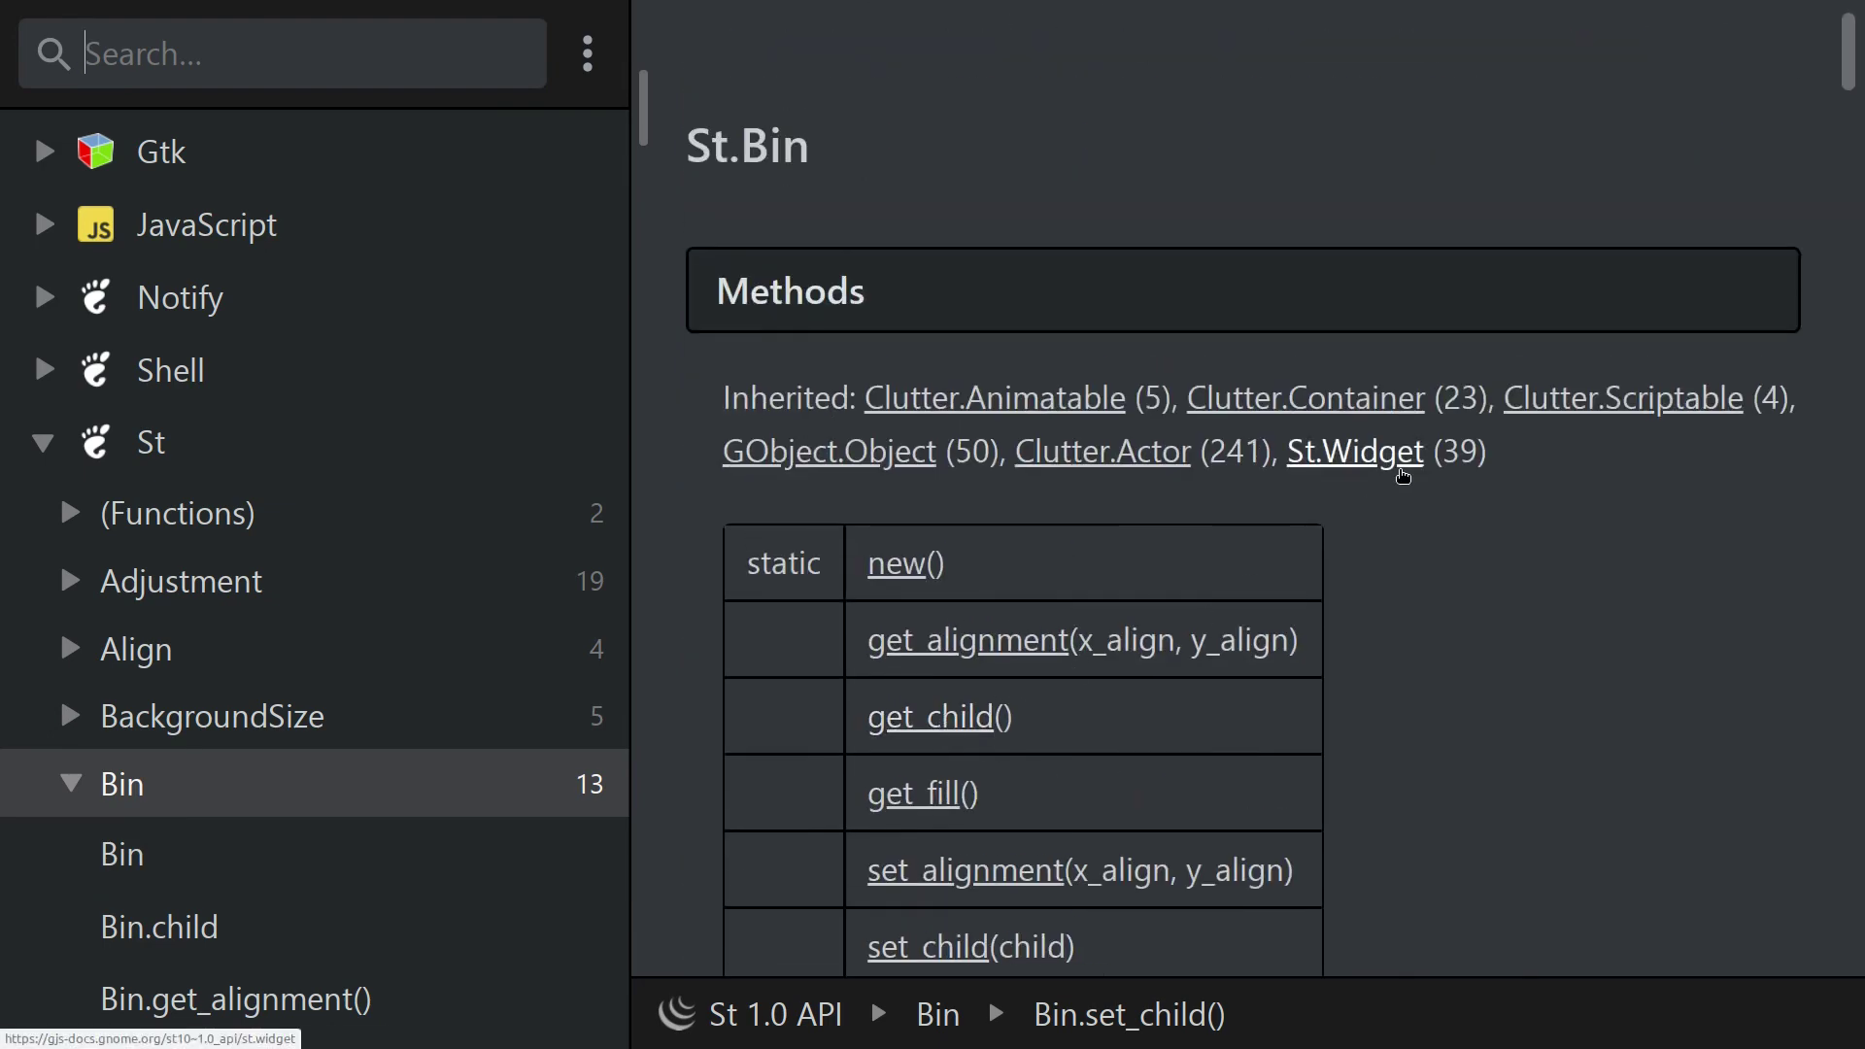
Follow the inherited St.Widget link and read its style-class property and set_style_class_name method.
{"action": "left_click", "coordinate": [1403, 460]}
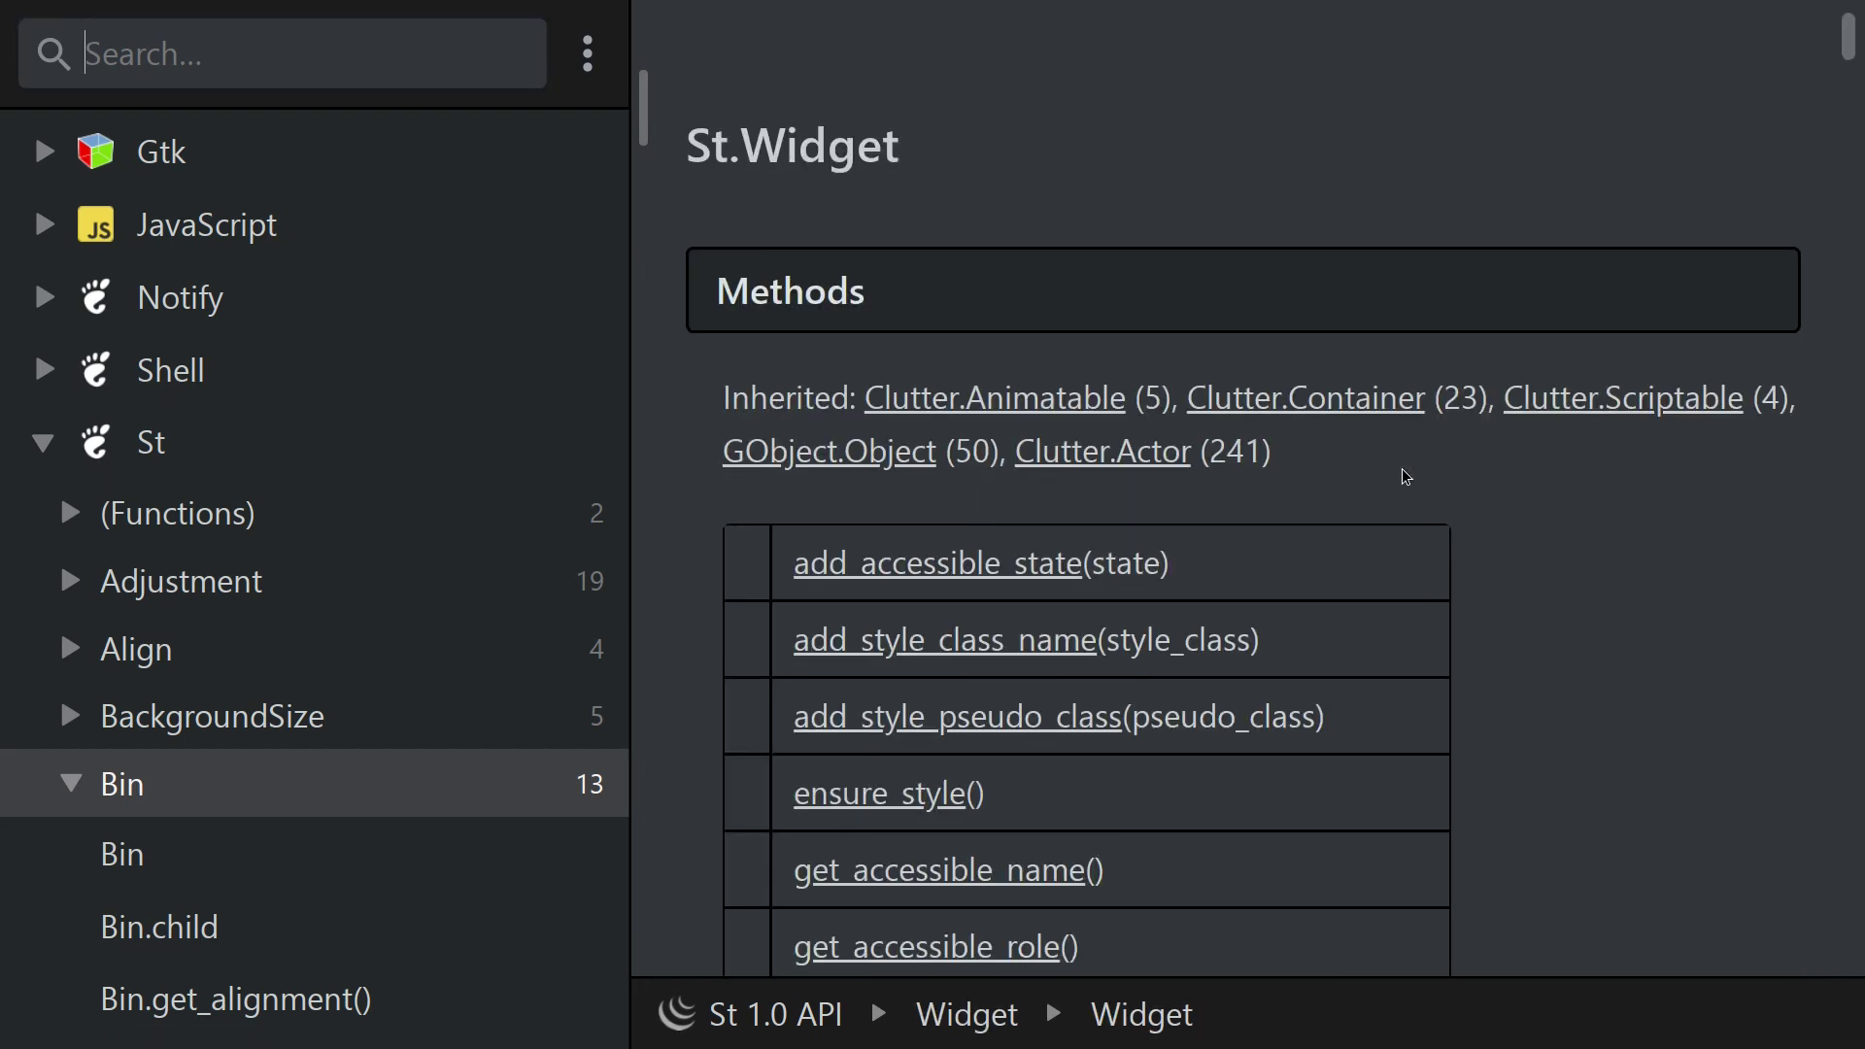
{"action": "scroll", "coordinate": [1403, 477], "scroll_direction": "down", "scroll_amount": 1}
{"action": "scroll", "coordinate": [1404, 477], "scroll_direction": "down", "scroll_amount": 1}
{"action": "scroll", "coordinate": [1404, 477], "scroll_direction": "down", "scroll_amount": 1}
{"action": "scroll", "coordinate": [1404, 476], "scroll_direction": "down", "scroll_amount": 2}
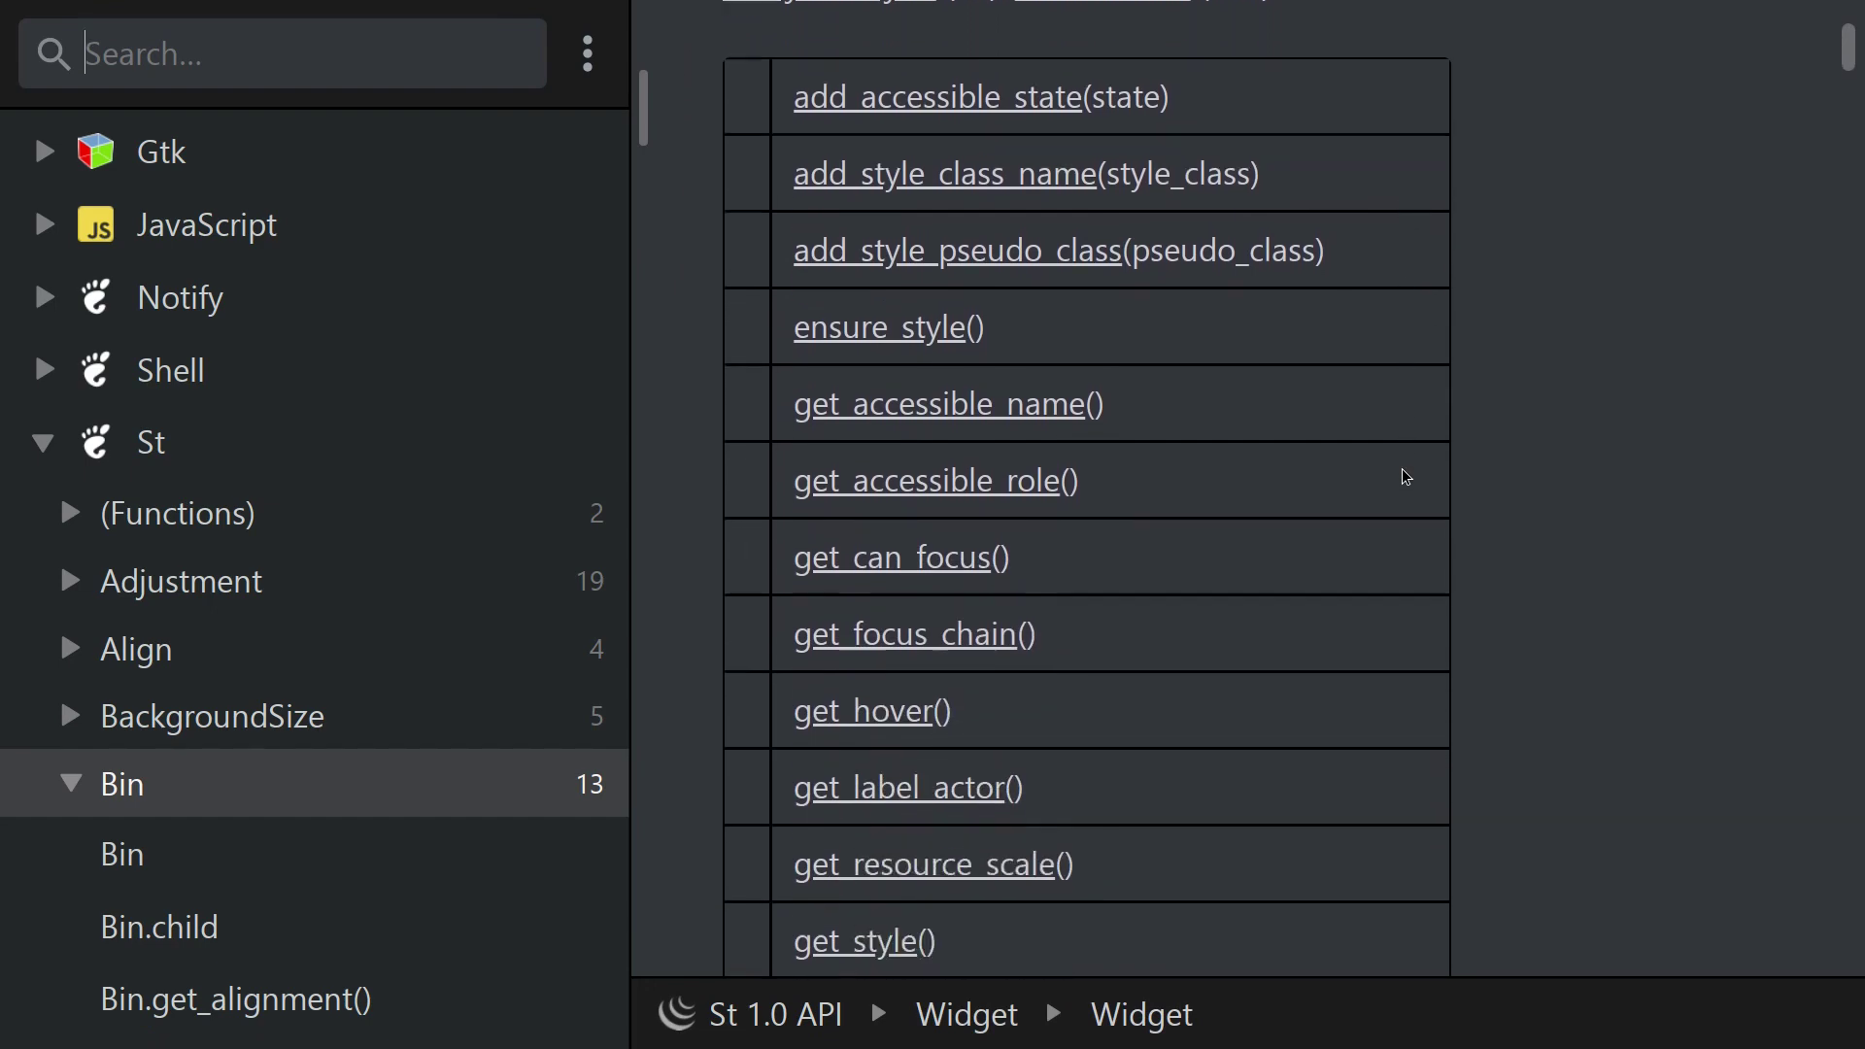
{"action": "scroll", "coordinate": [1403, 477], "scroll_direction": "down", "scroll_amount": 4}
{"action": "scroll", "coordinate": [1404, 477], "scroll_direction": "down", "scroll_amount": 4}
{"action": "scroll", "coordinate": [1404, 477], "scroll_direction": "down", "scroll_amount": 1}
{"action": "scroll", "coordinate": [1404, 477], "scroll_direction": "down", "scroll_amount": 3}
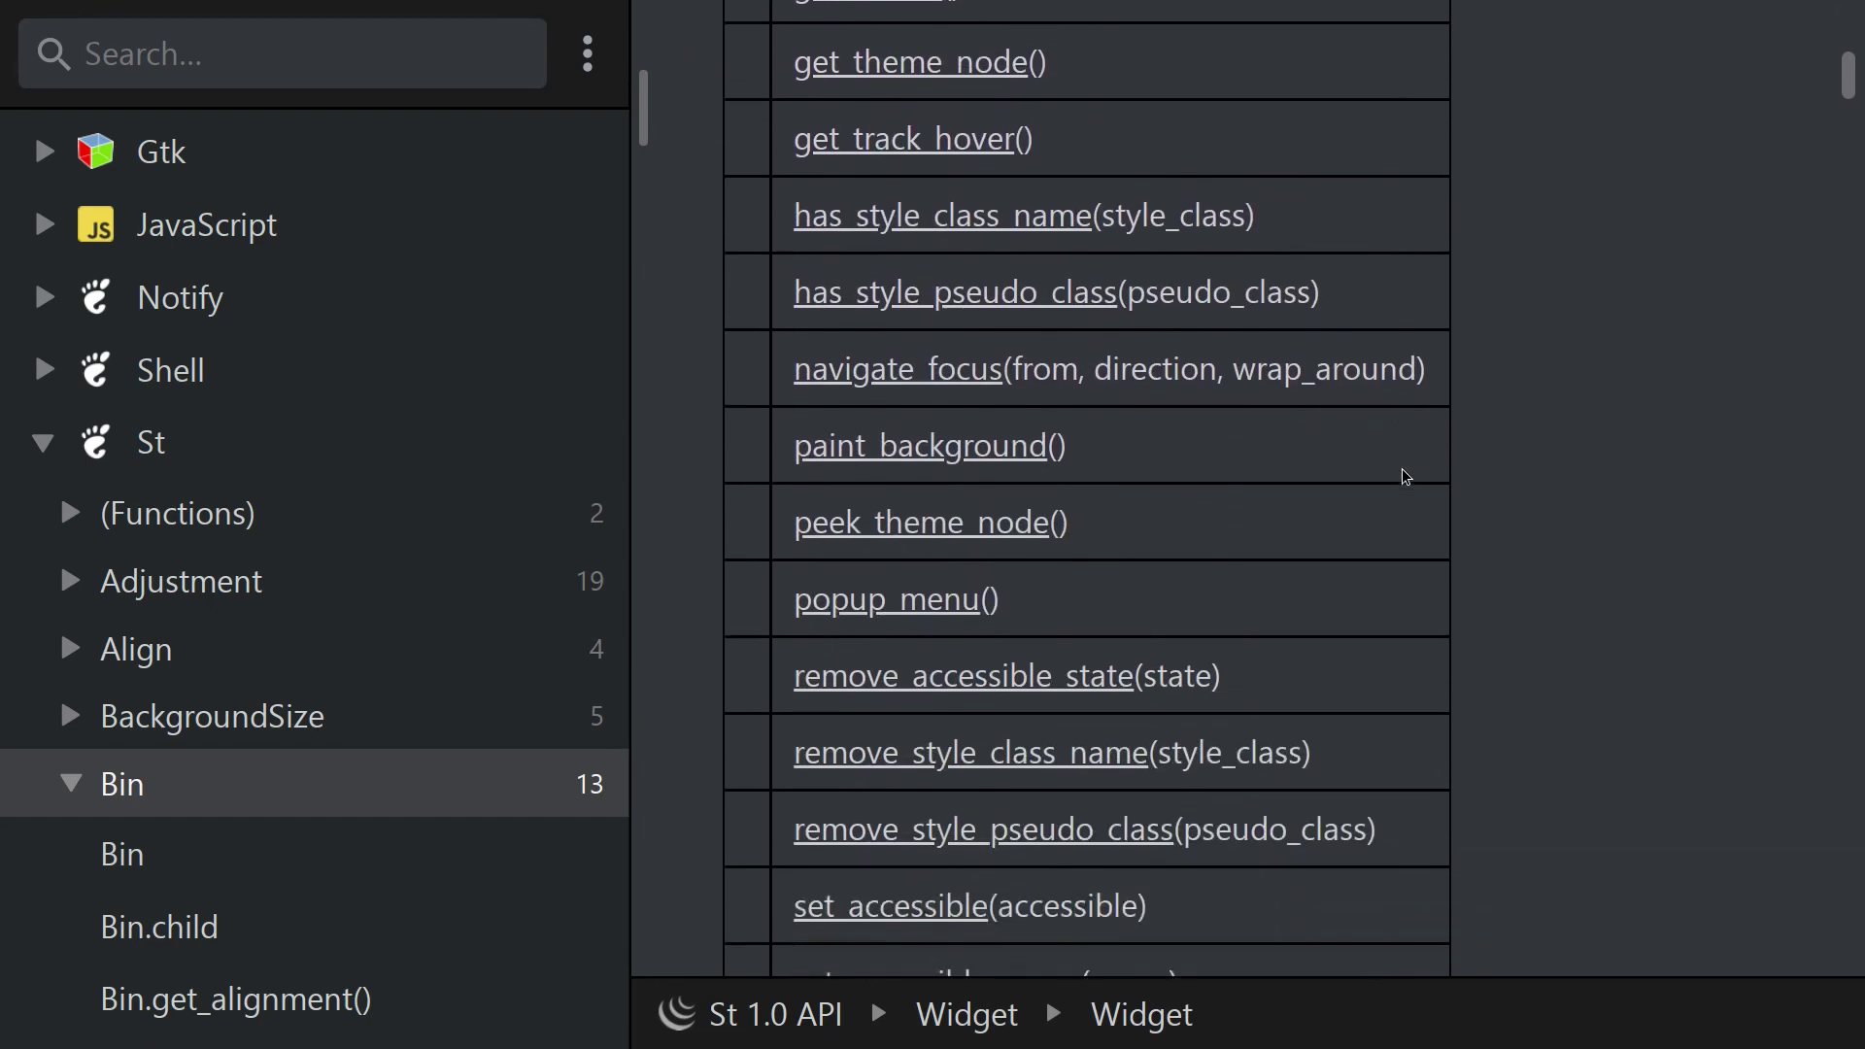
{"action": "scroll", "coordinate": [1404, 476], "scroll_direction": "down", "scroll_amount": 5}
{"action": "scroll", "coordinate": [1403, 477], "scroll_direction": "down", "scroll_amount": 4}
{"action": "scroll", "coordinate": [1404, 477], "scroll_direction": "down", "scroll_amount": 6}
{"action": "scroll", "coordinate": [1403, 476], "scroll_direction": "down", "scroll_amount": 4}
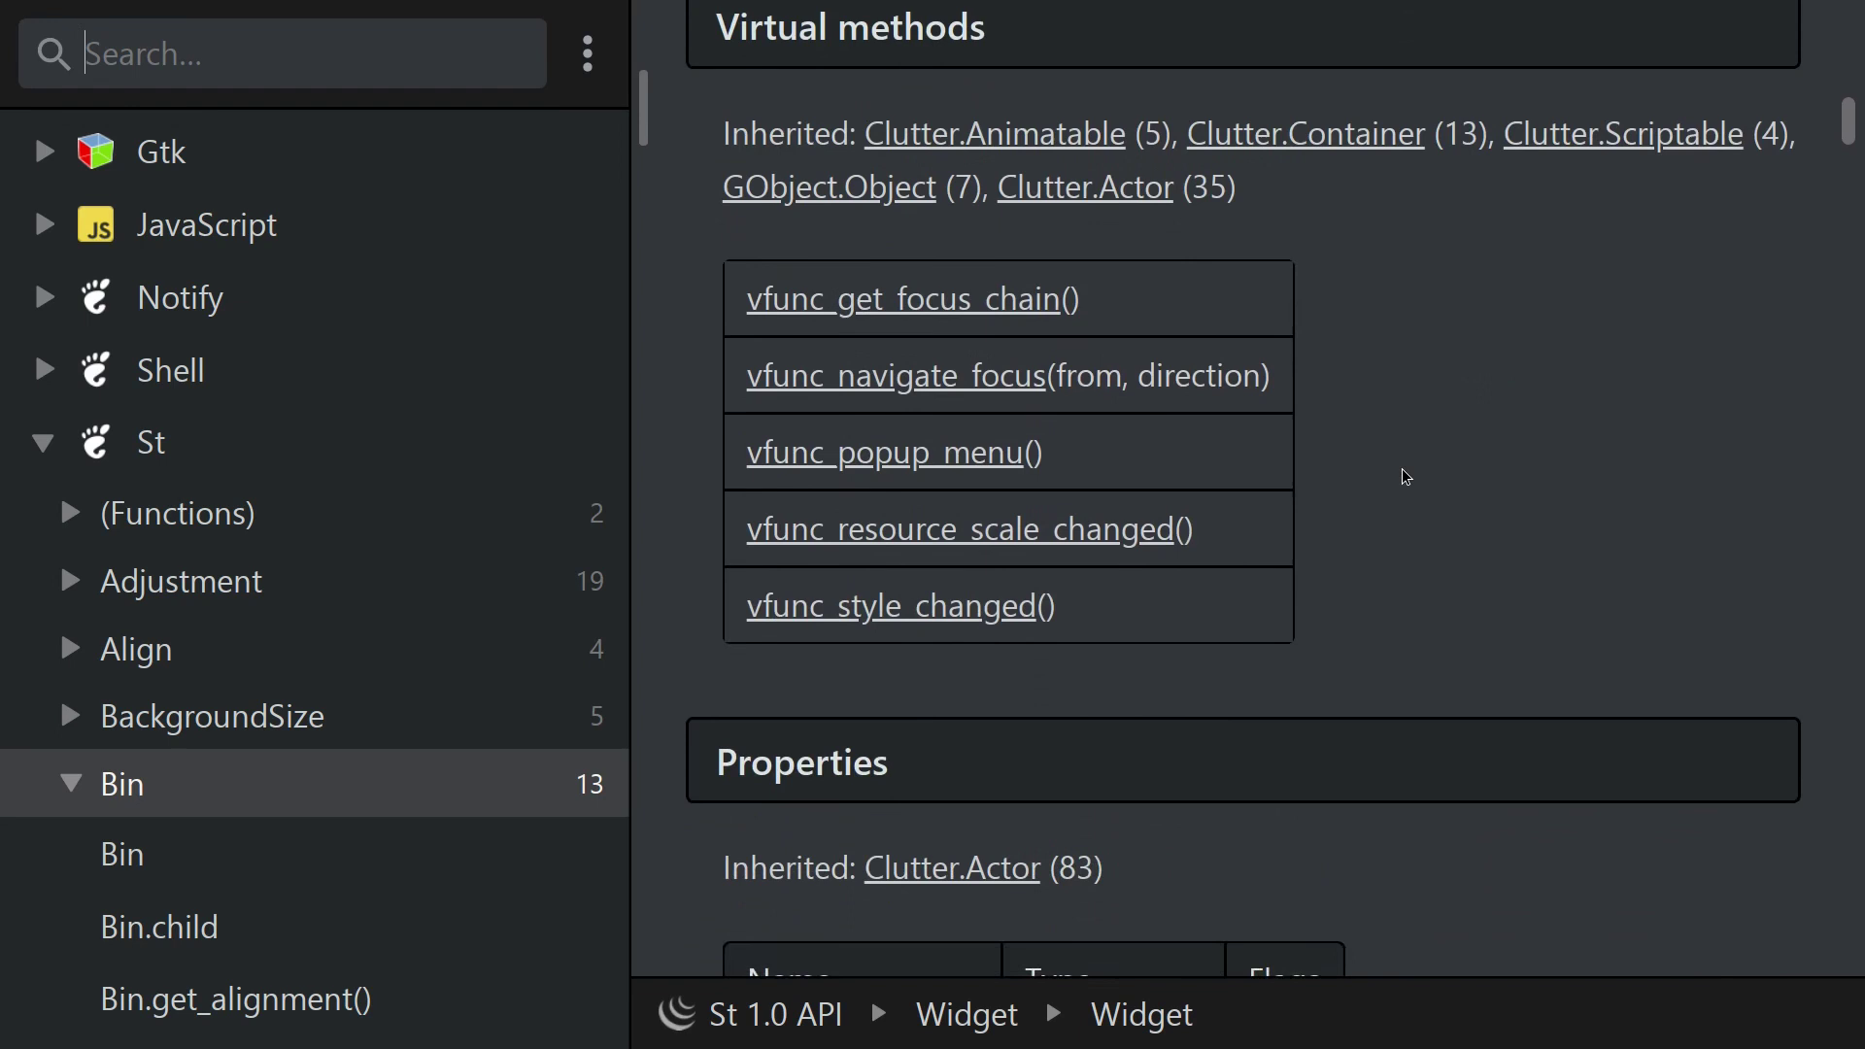
{"action": "scroll", "coordinate": [1404, 476], "scroll_direction": "down", "scroll_amount": 5}
{"action": "scroll", "coordinate": [1404, 477], "scroll_direction": "down", "scroll_amount": 4}
{"action": "scroll", "coordinate": [1404, 477], "scroll_direction": "down", "scroll_amount": 2}
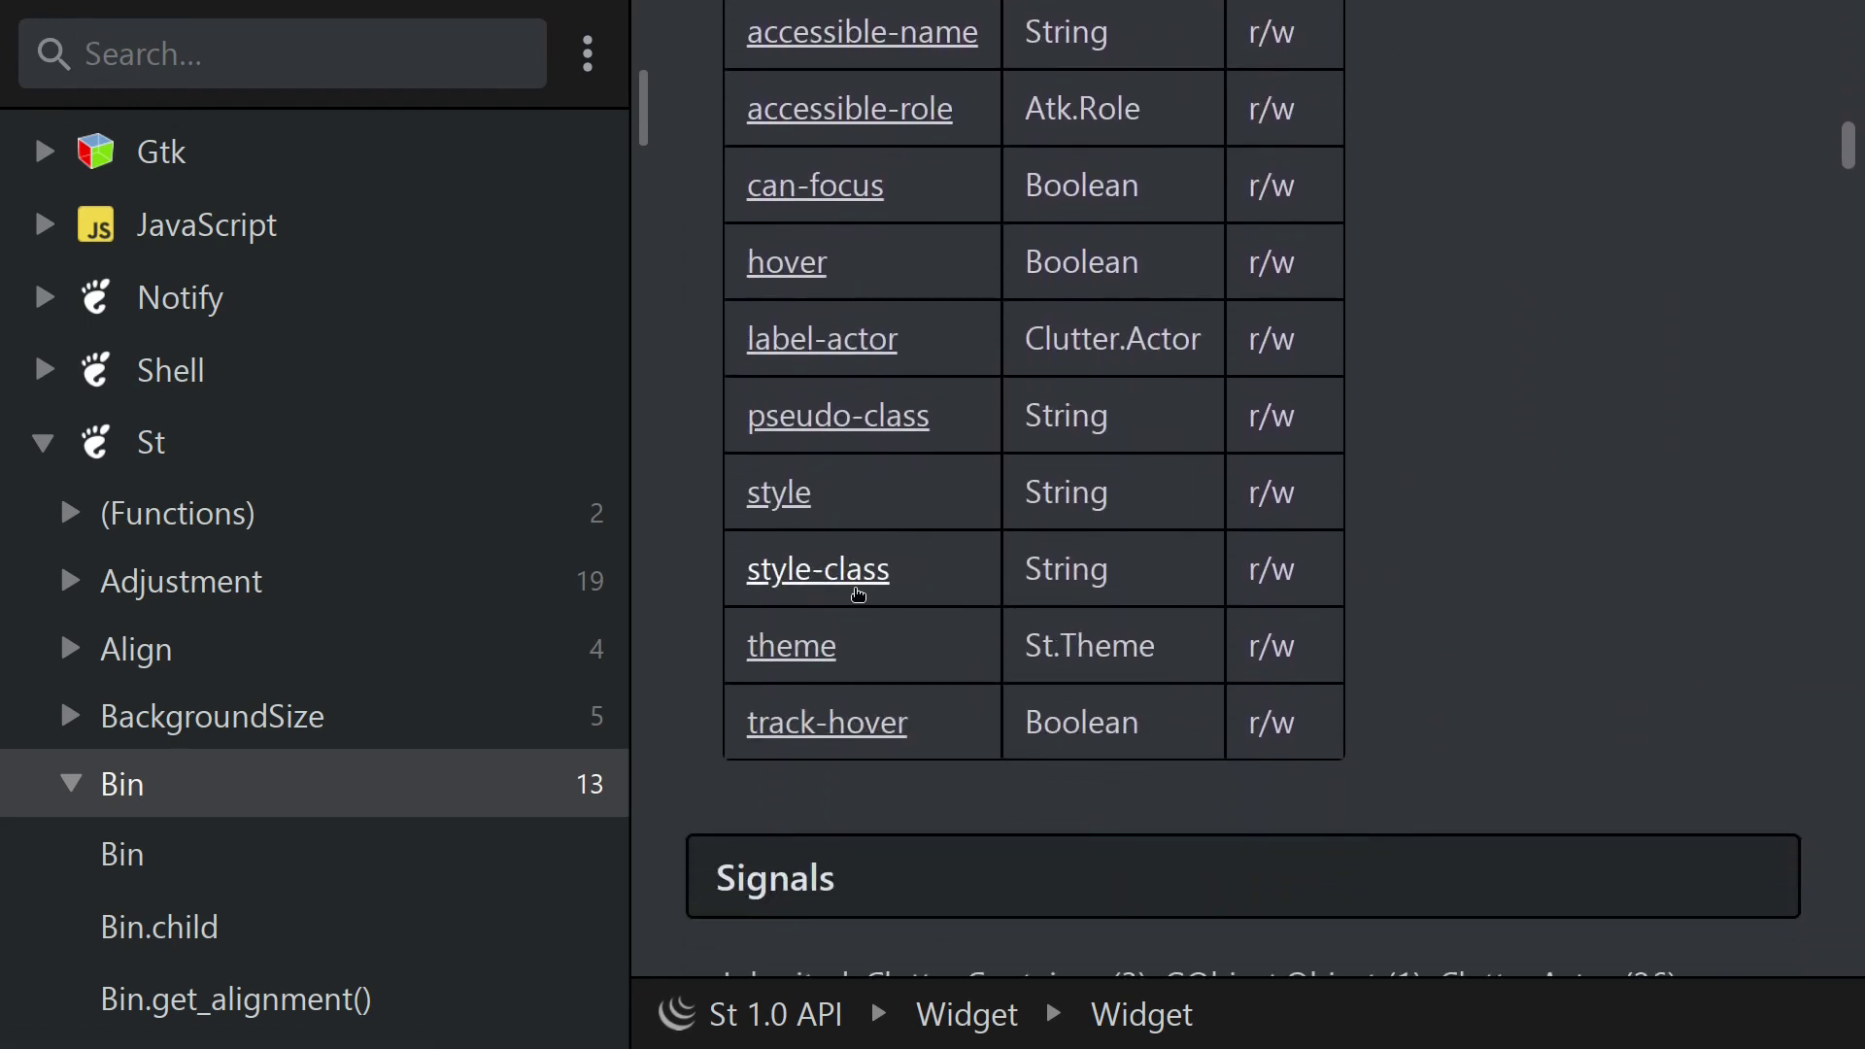
{"action": "left_click", "coordinate": [858, 594]}
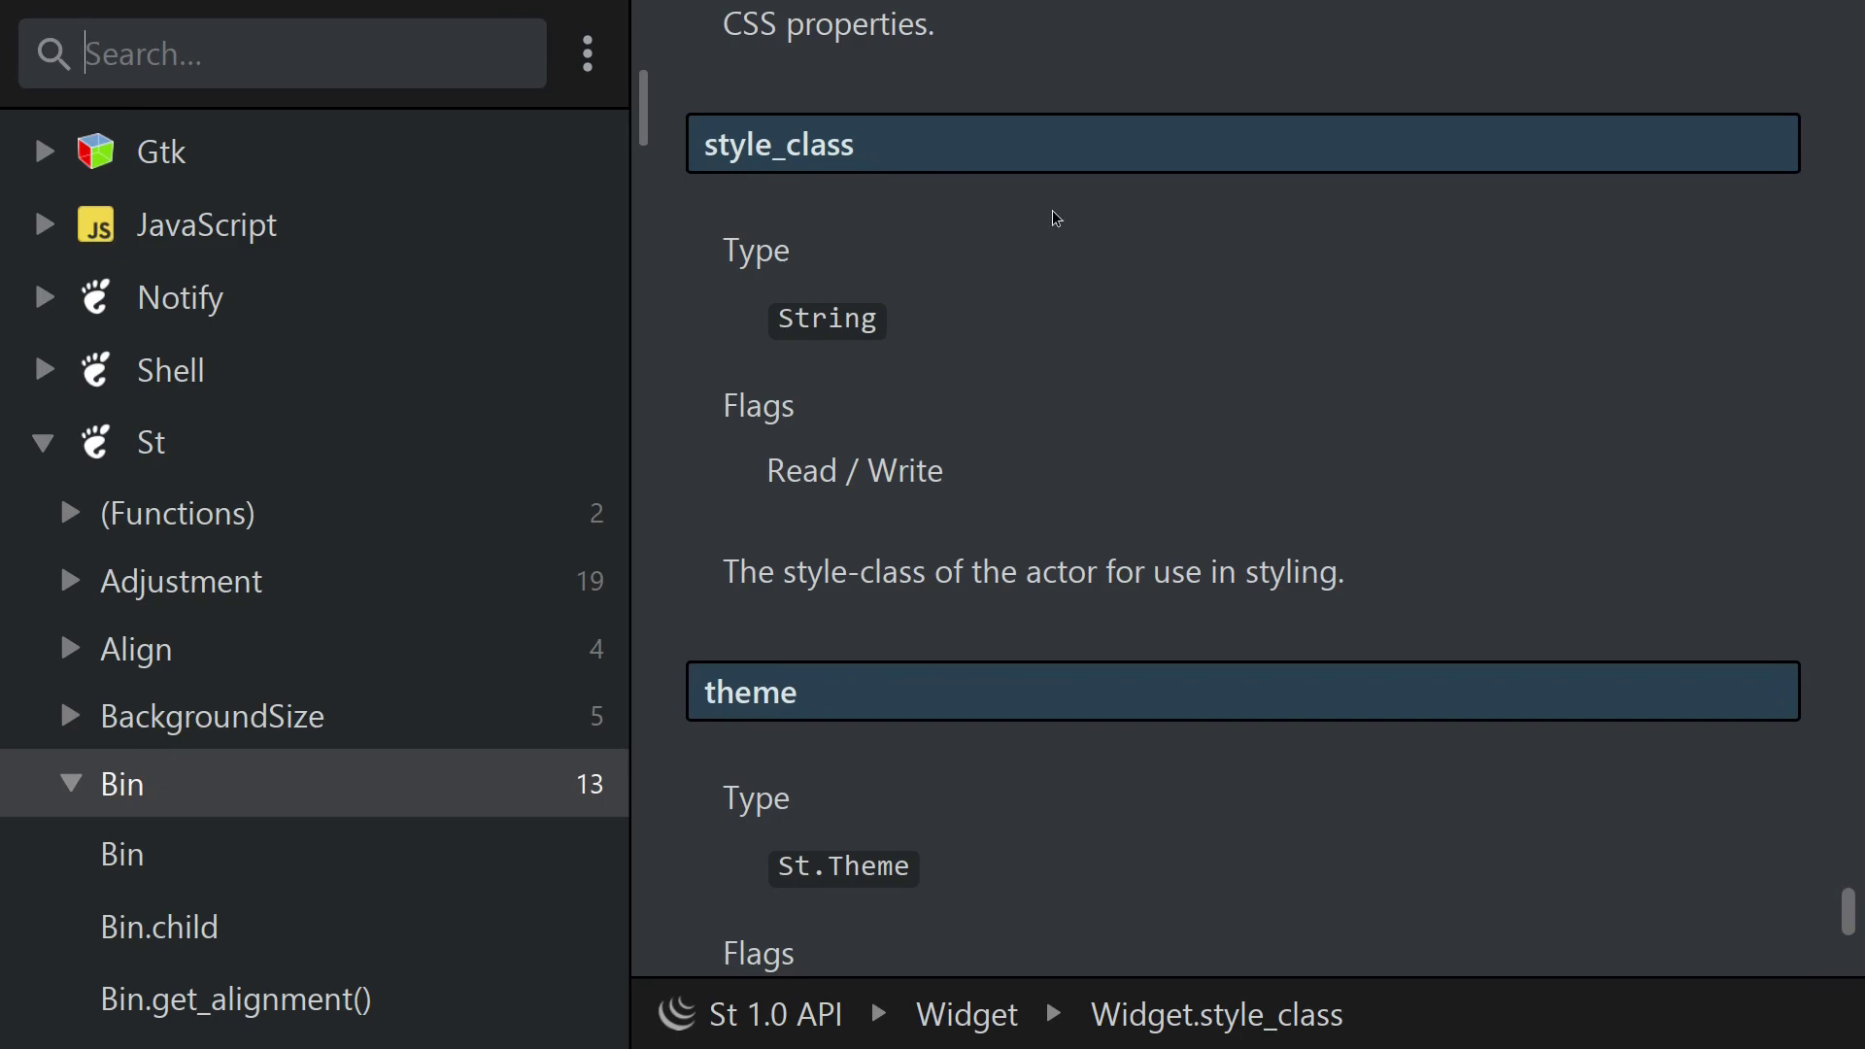
{"action": "left_click_drag", "start_coordinate": [1852, 907], "coordinate": [1851, 37]}
{"action": "scroll", "coordinate": [1492, 458], "scroll_direction": "down", "scroll_amount": 3}
{"action": "scroll", "coordinate": [1489, 458], "scroll_direction": "down", "scroll_amount": 3}
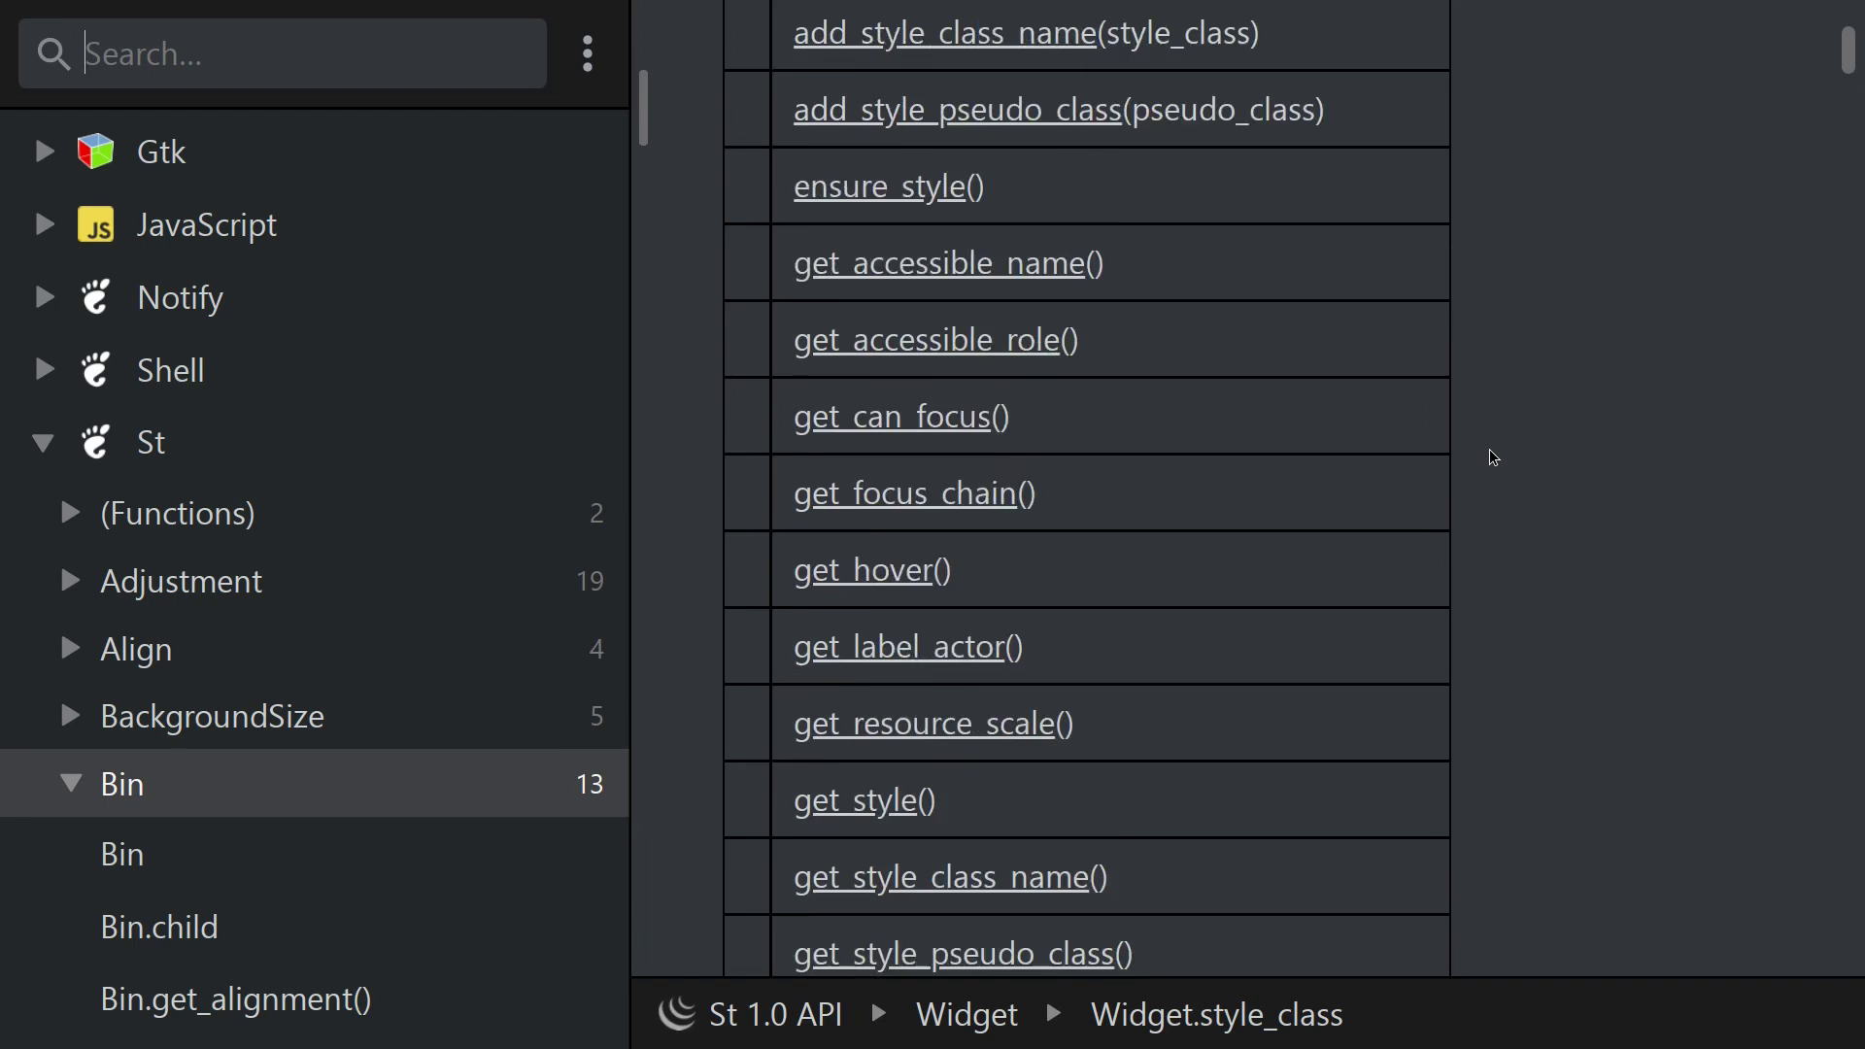
{"action": "scroll", "coordinate": [1442, 489], "scroll_direction": "down", "scroll_amount": 5}
{"action": "scroll", "coordinate": [1403, 539], "scroll_direction": "down", "scroll_amount": 3}
{"action": "scroll", "coordinate": [1407, 576], "scroll_direction": "down", "scroll_amount": 1}
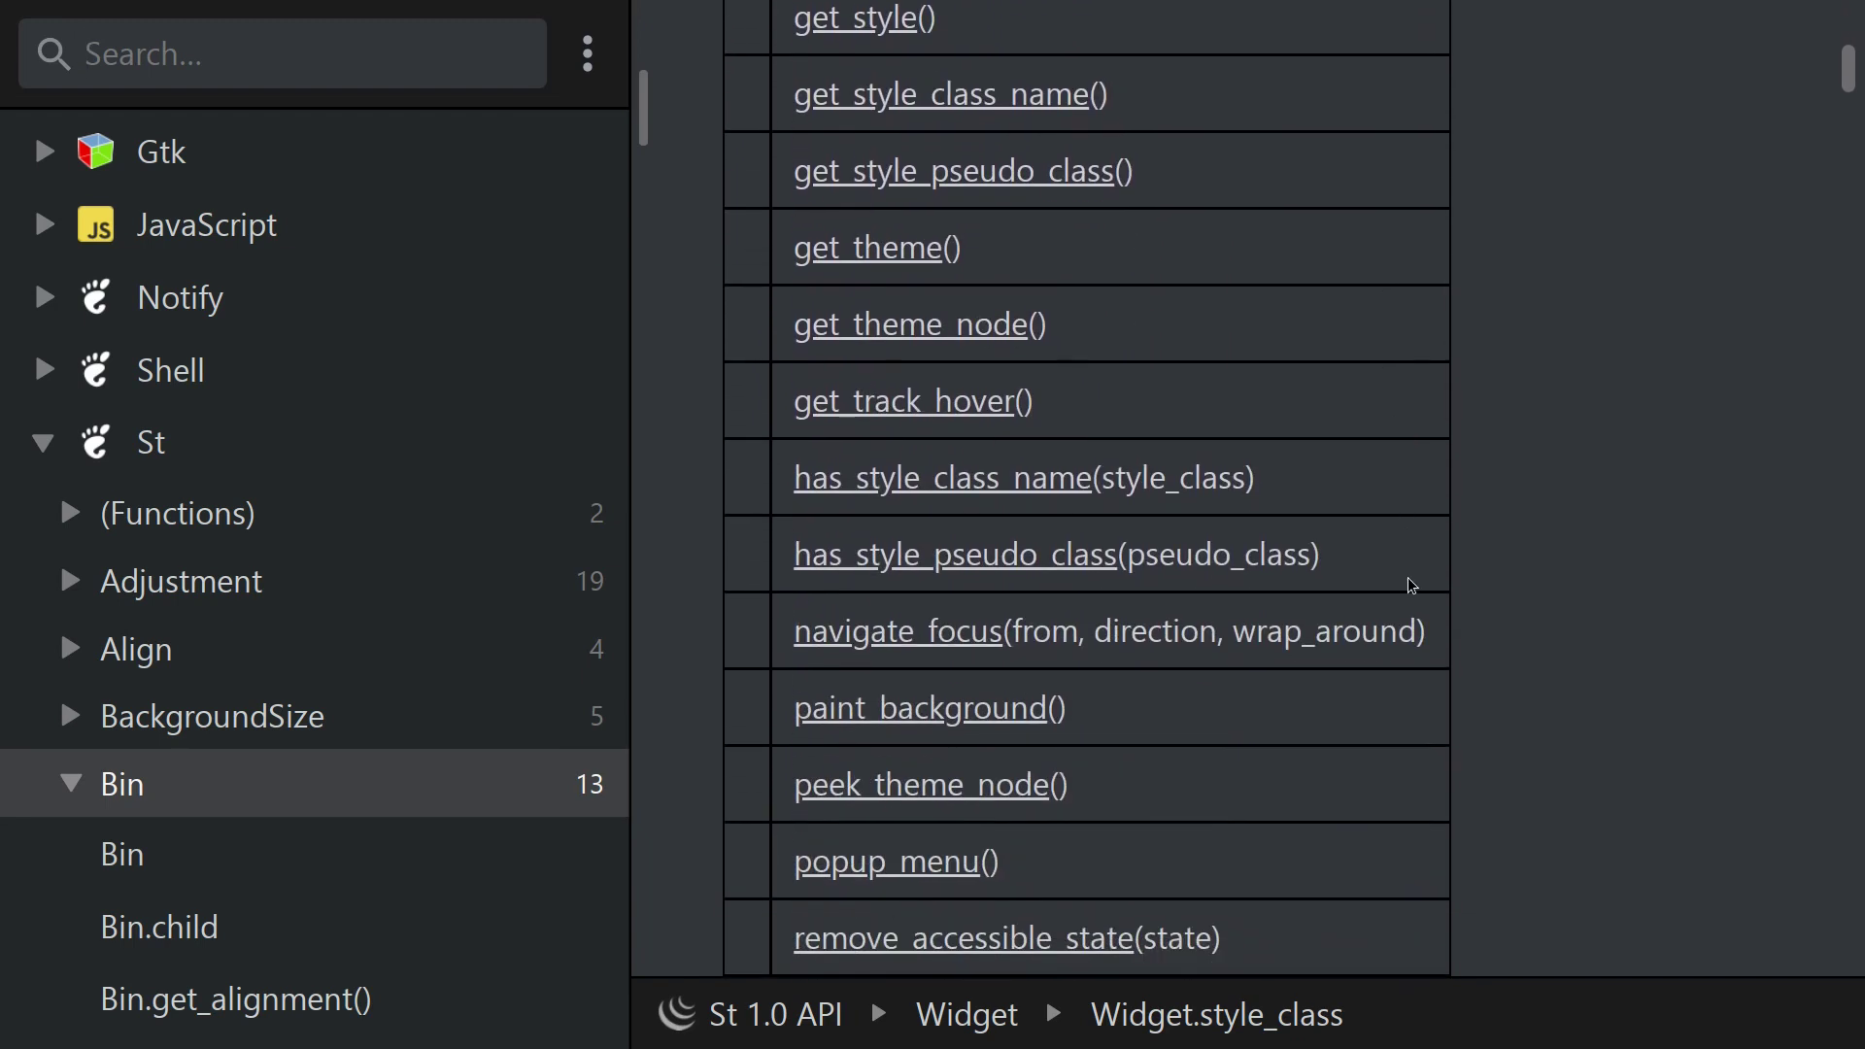
{"action": "scroll", "coordinate": [1409, 585], "scroll_direction": "down", "scroll_amount": 1}
{"action": "scroll", "coordinate": [1421, 567], "scroll_direction": "down", "scroll_amount": 2}
{"action": "scroll", "coordinate": [1428, 559], "scroll_direction": "down", "scroll_amount": 2}
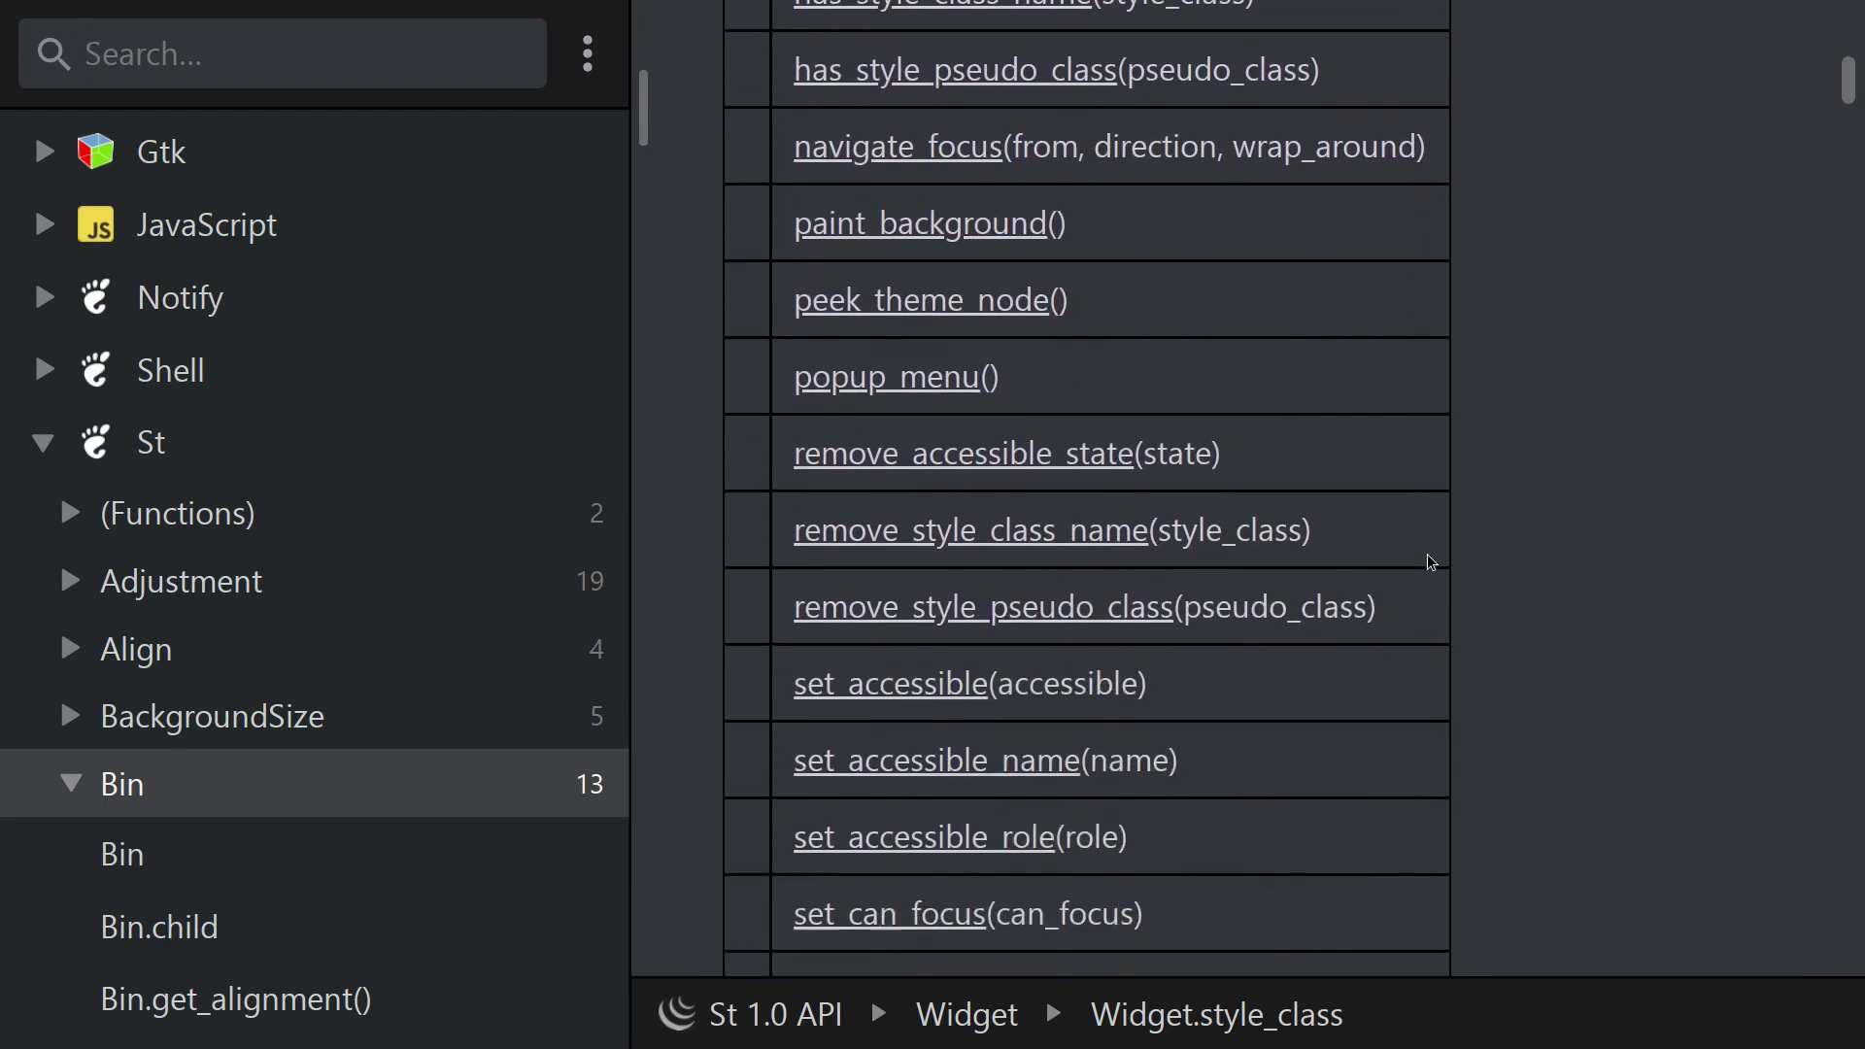
{"action": "scroll", "coordinate": [1425, 558], "scroll_direction": "down", "scroll_amount": 3}
{"action": "scroll", "coordinate": [1425, 558], "scroll_direction": "down", "scroll_amount": 1}
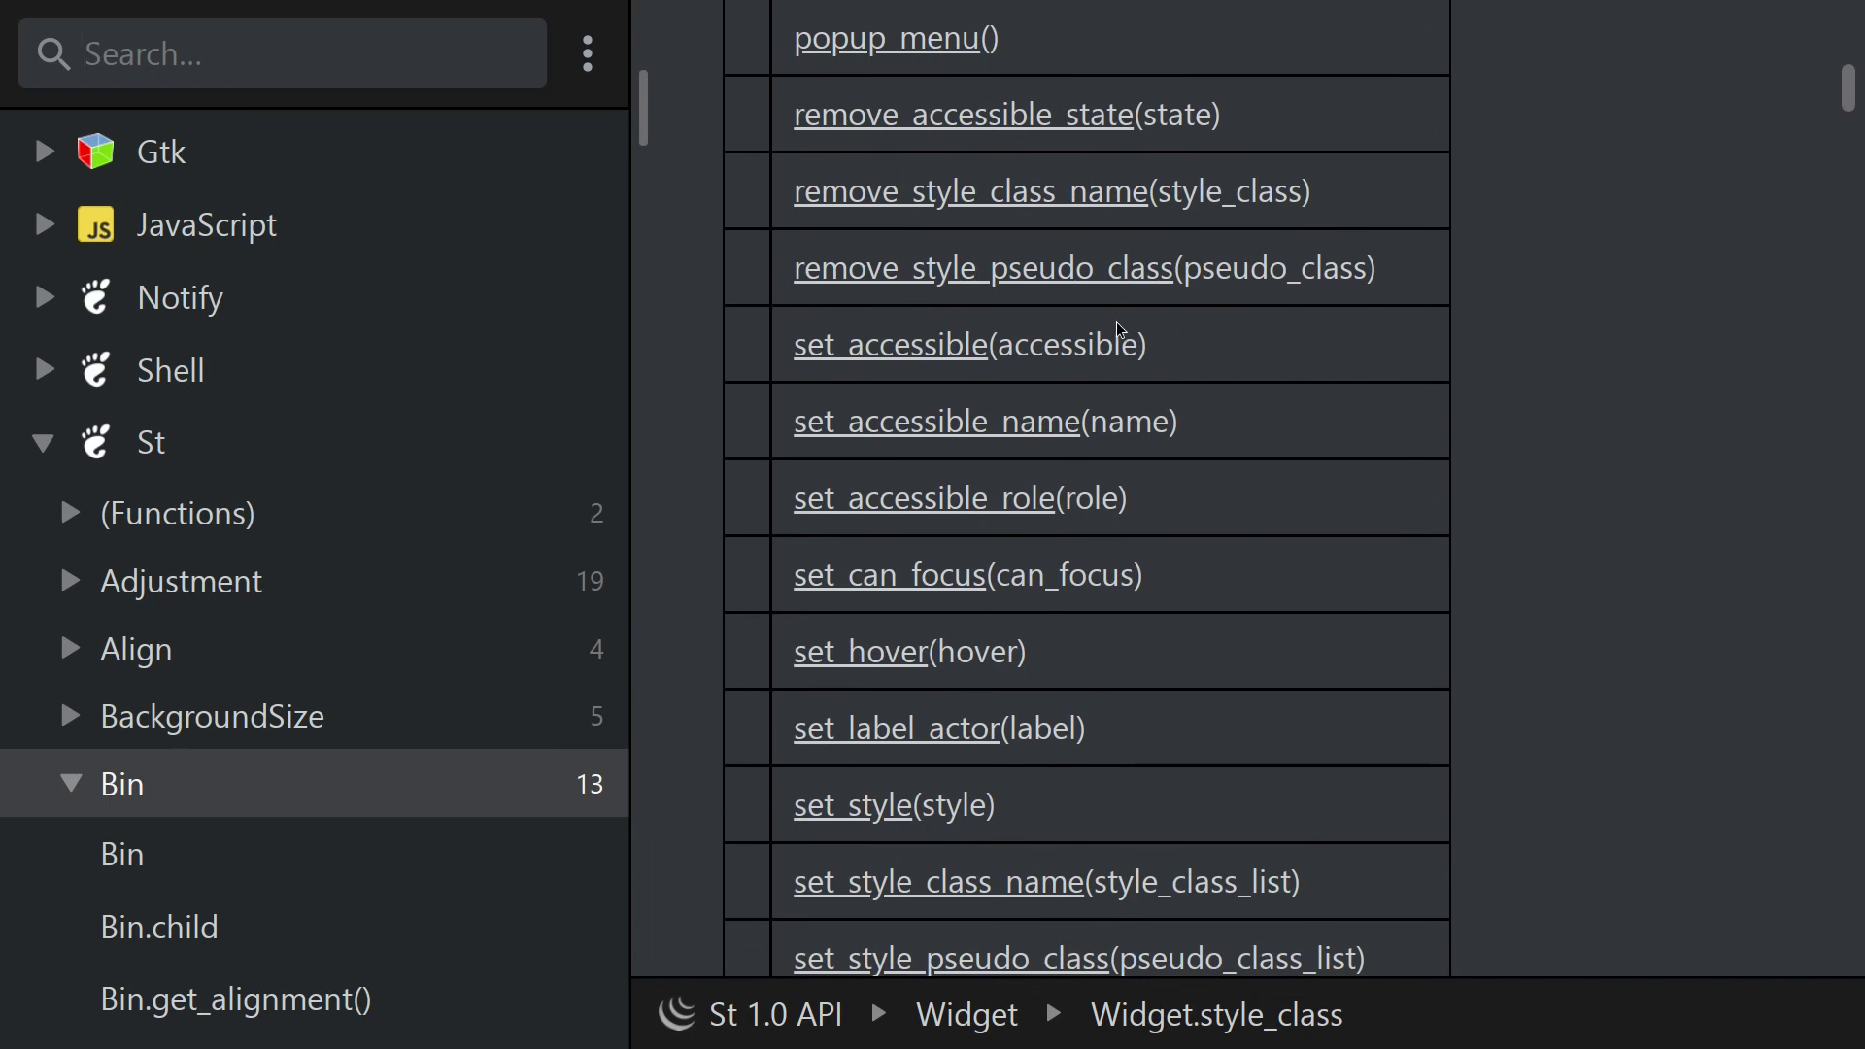
{"action": "scroll", "coordinate": [1118, 345], "scroll_direction": "down", "scroll_amount": 3}
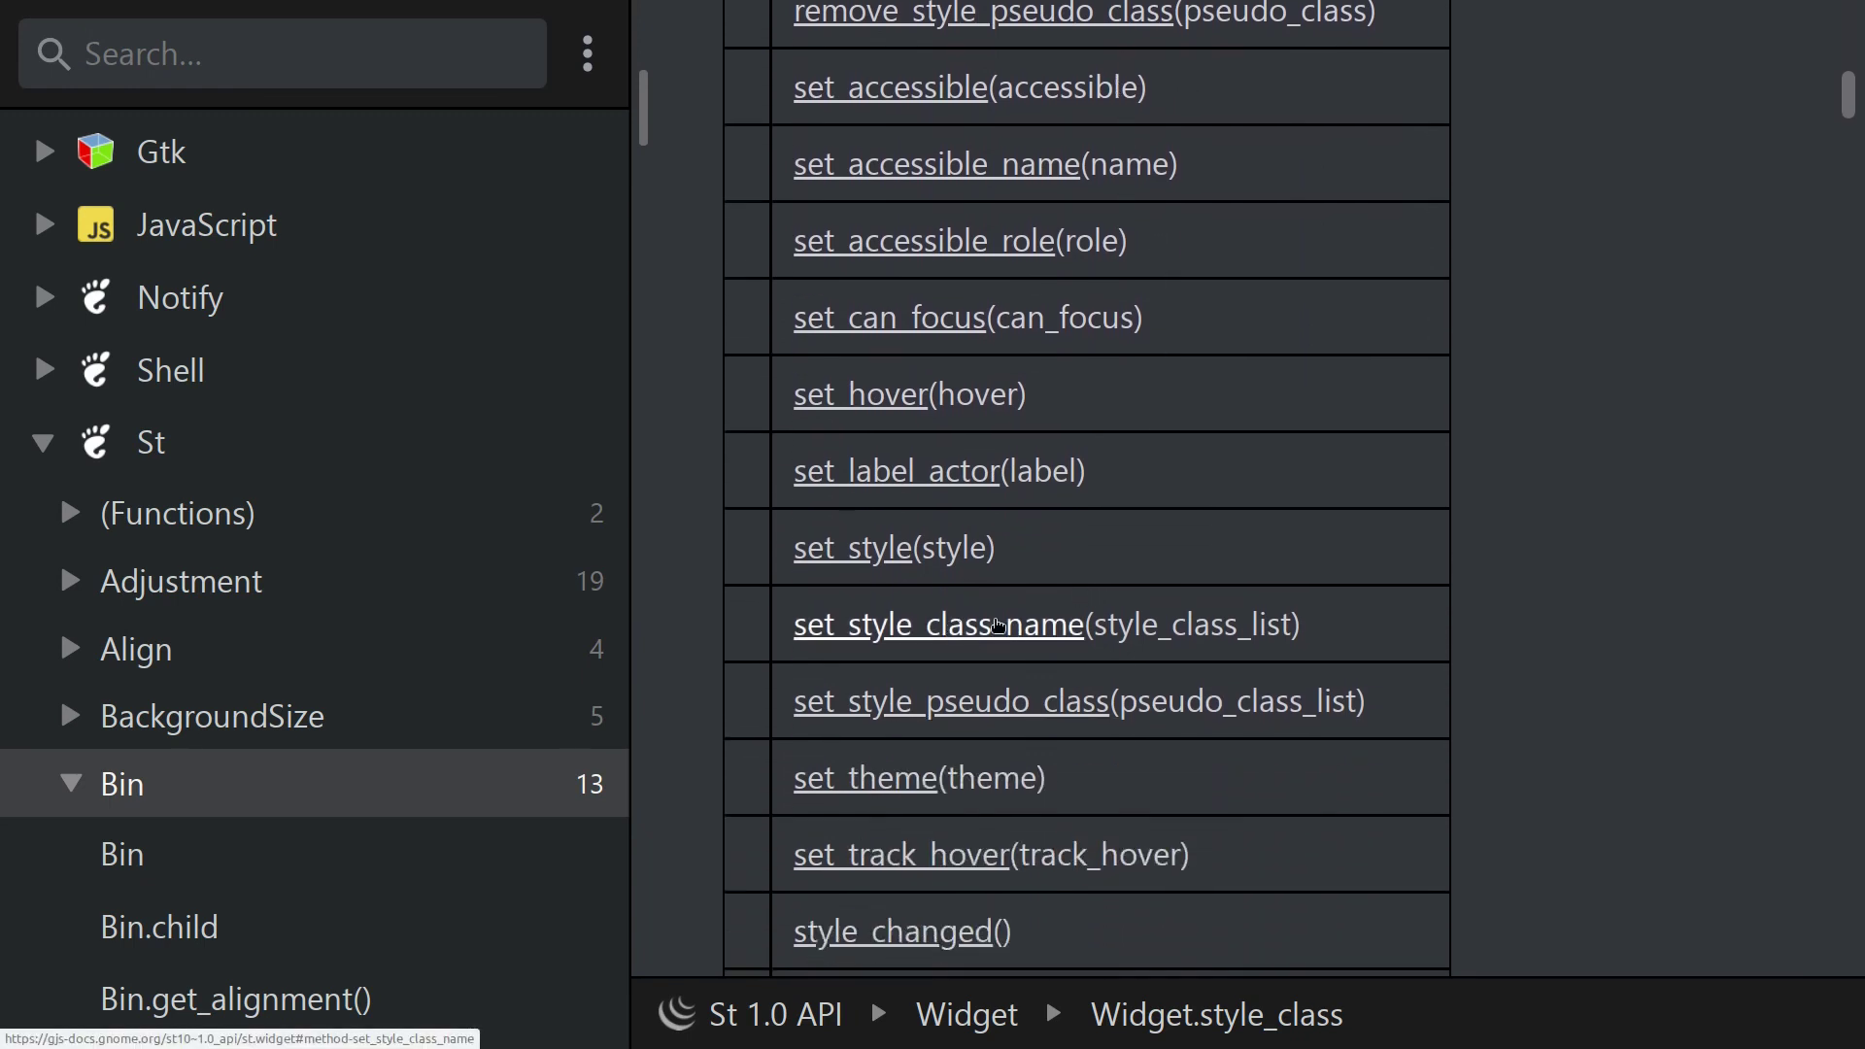
{"action": "left_click", "coordinate": [983, 631]}
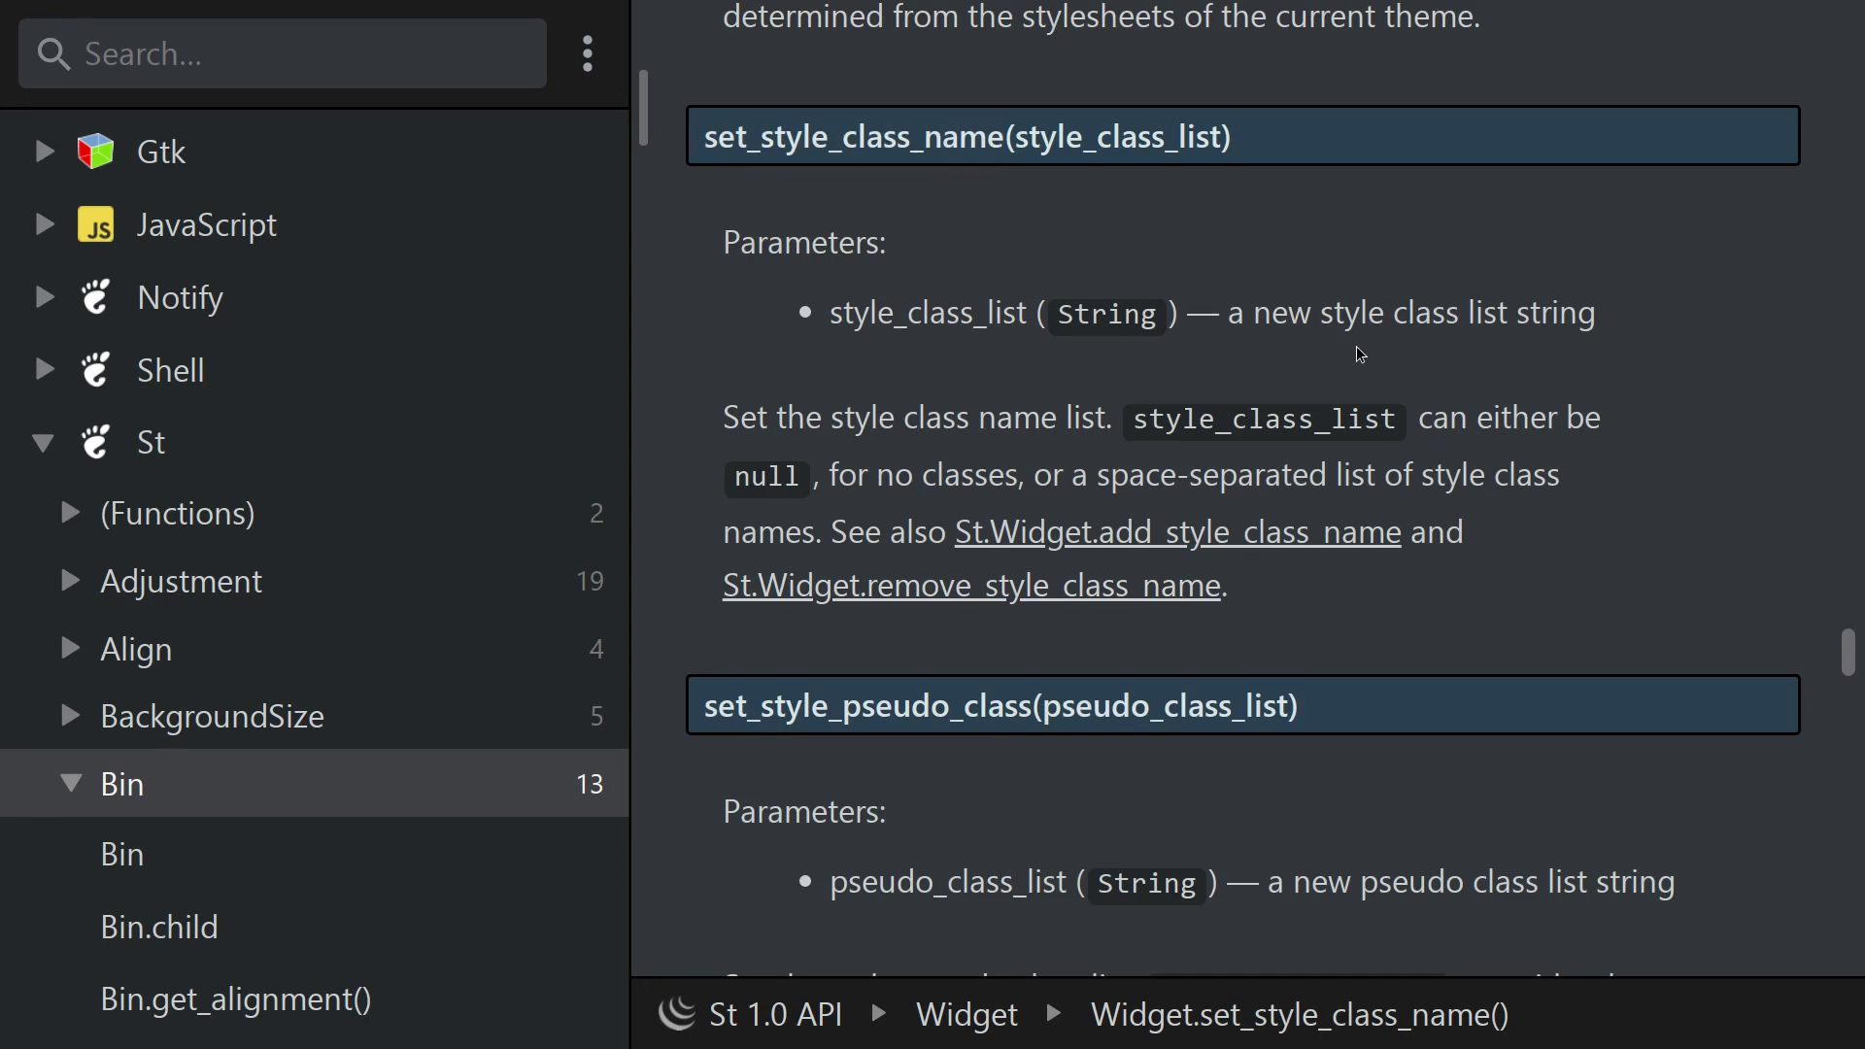
{"action": "key", "text": "alt+Tab"}
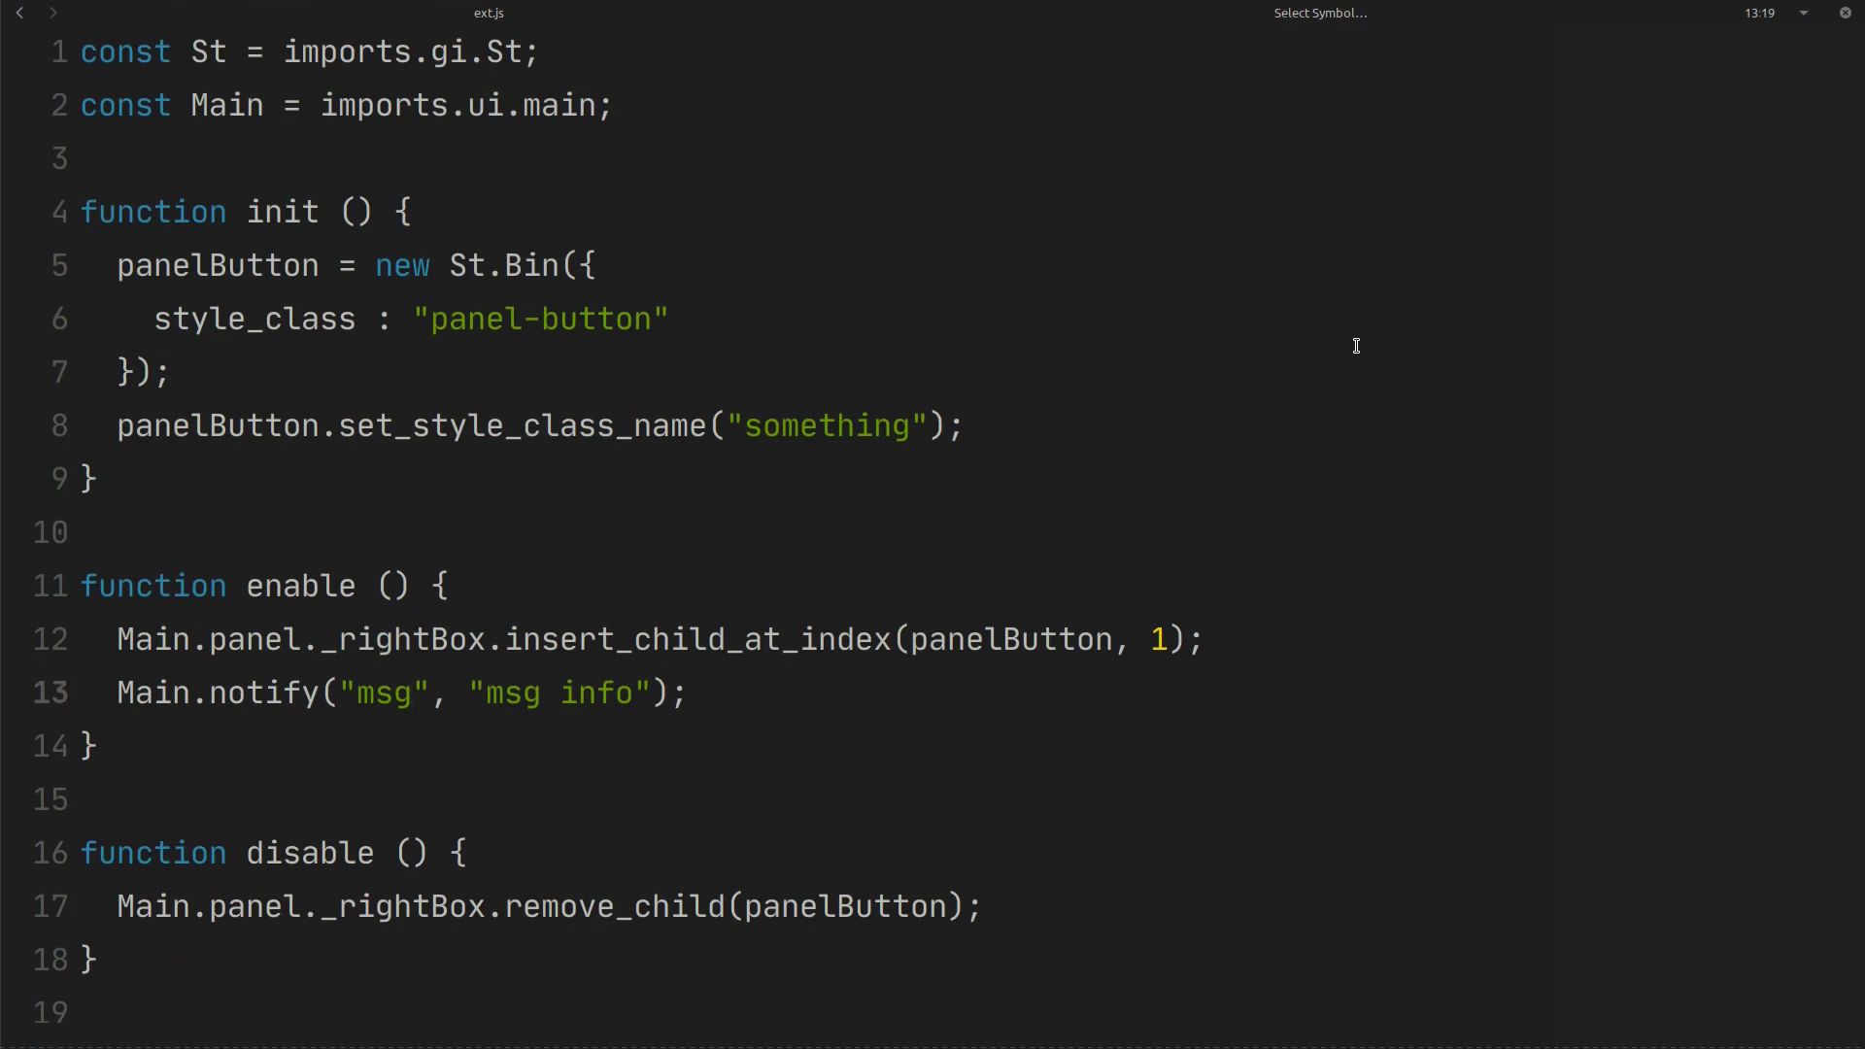
{"action": "double_click", "coordinate": [525, 426]}
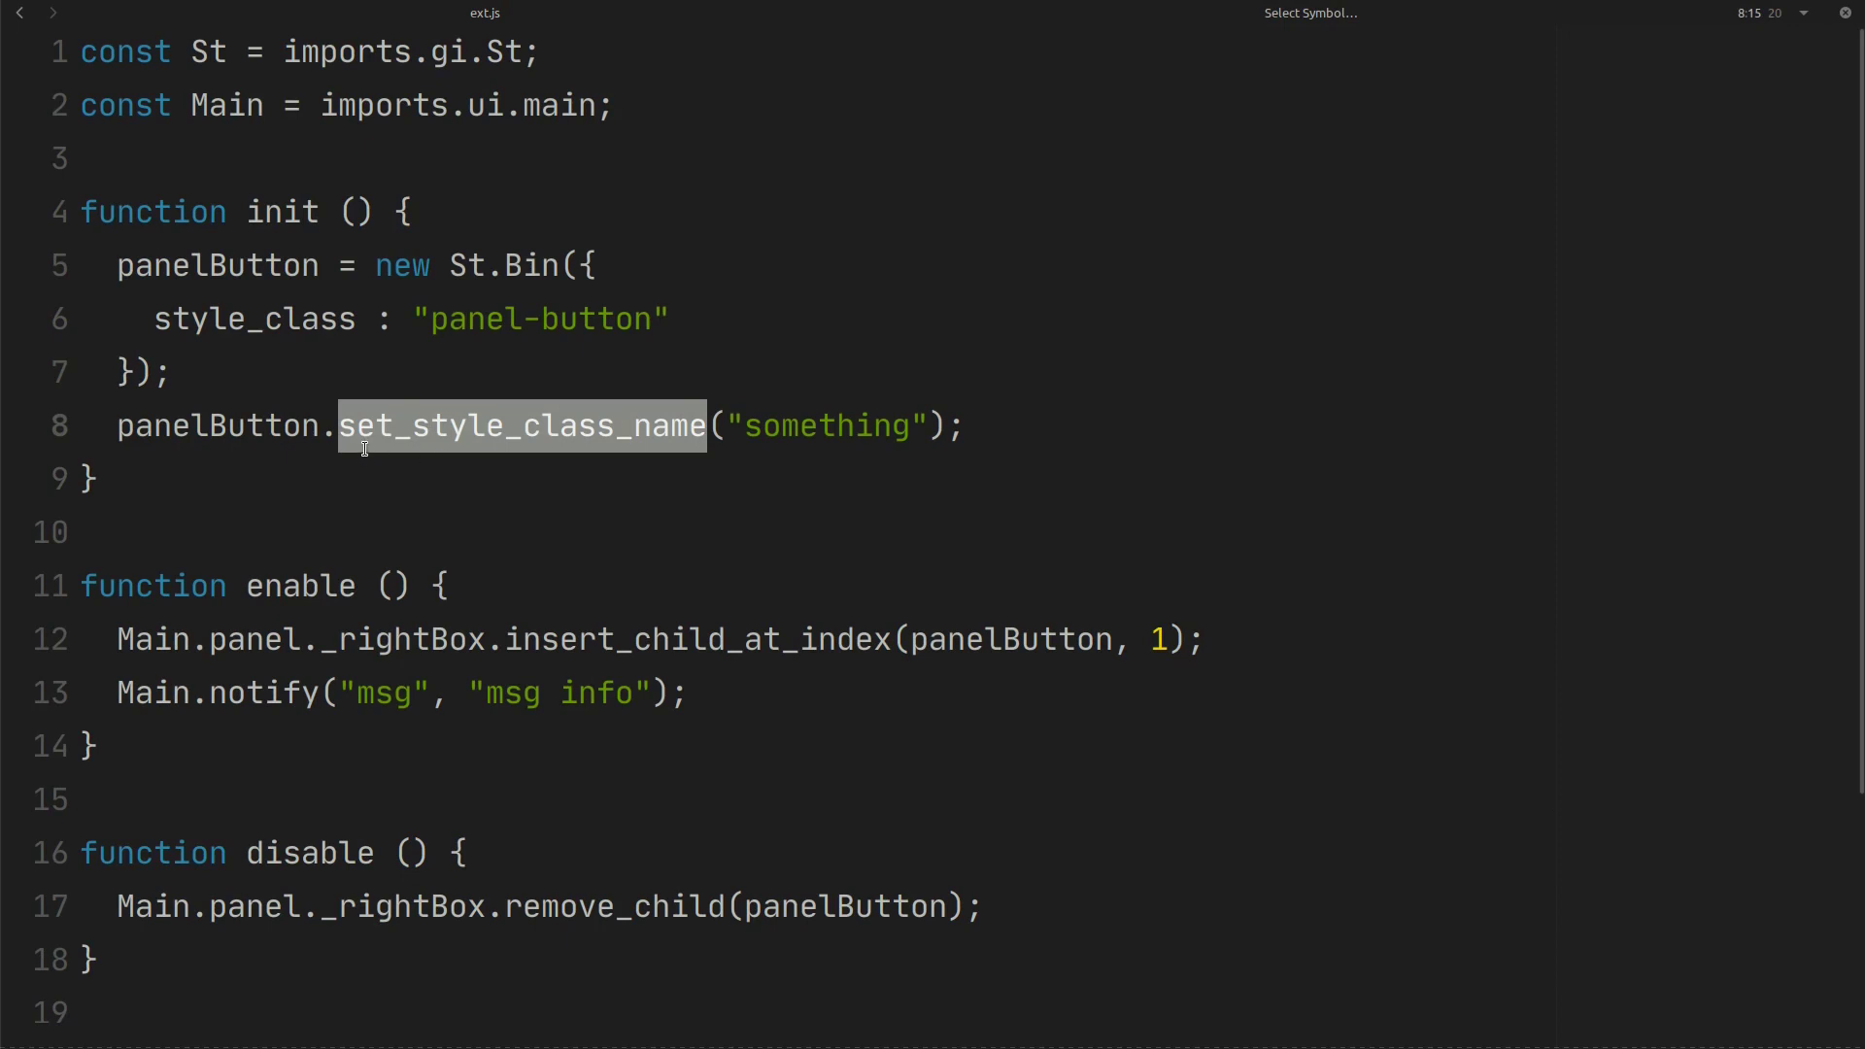
{"action": "left_click", "coordinate": [390, 426]}
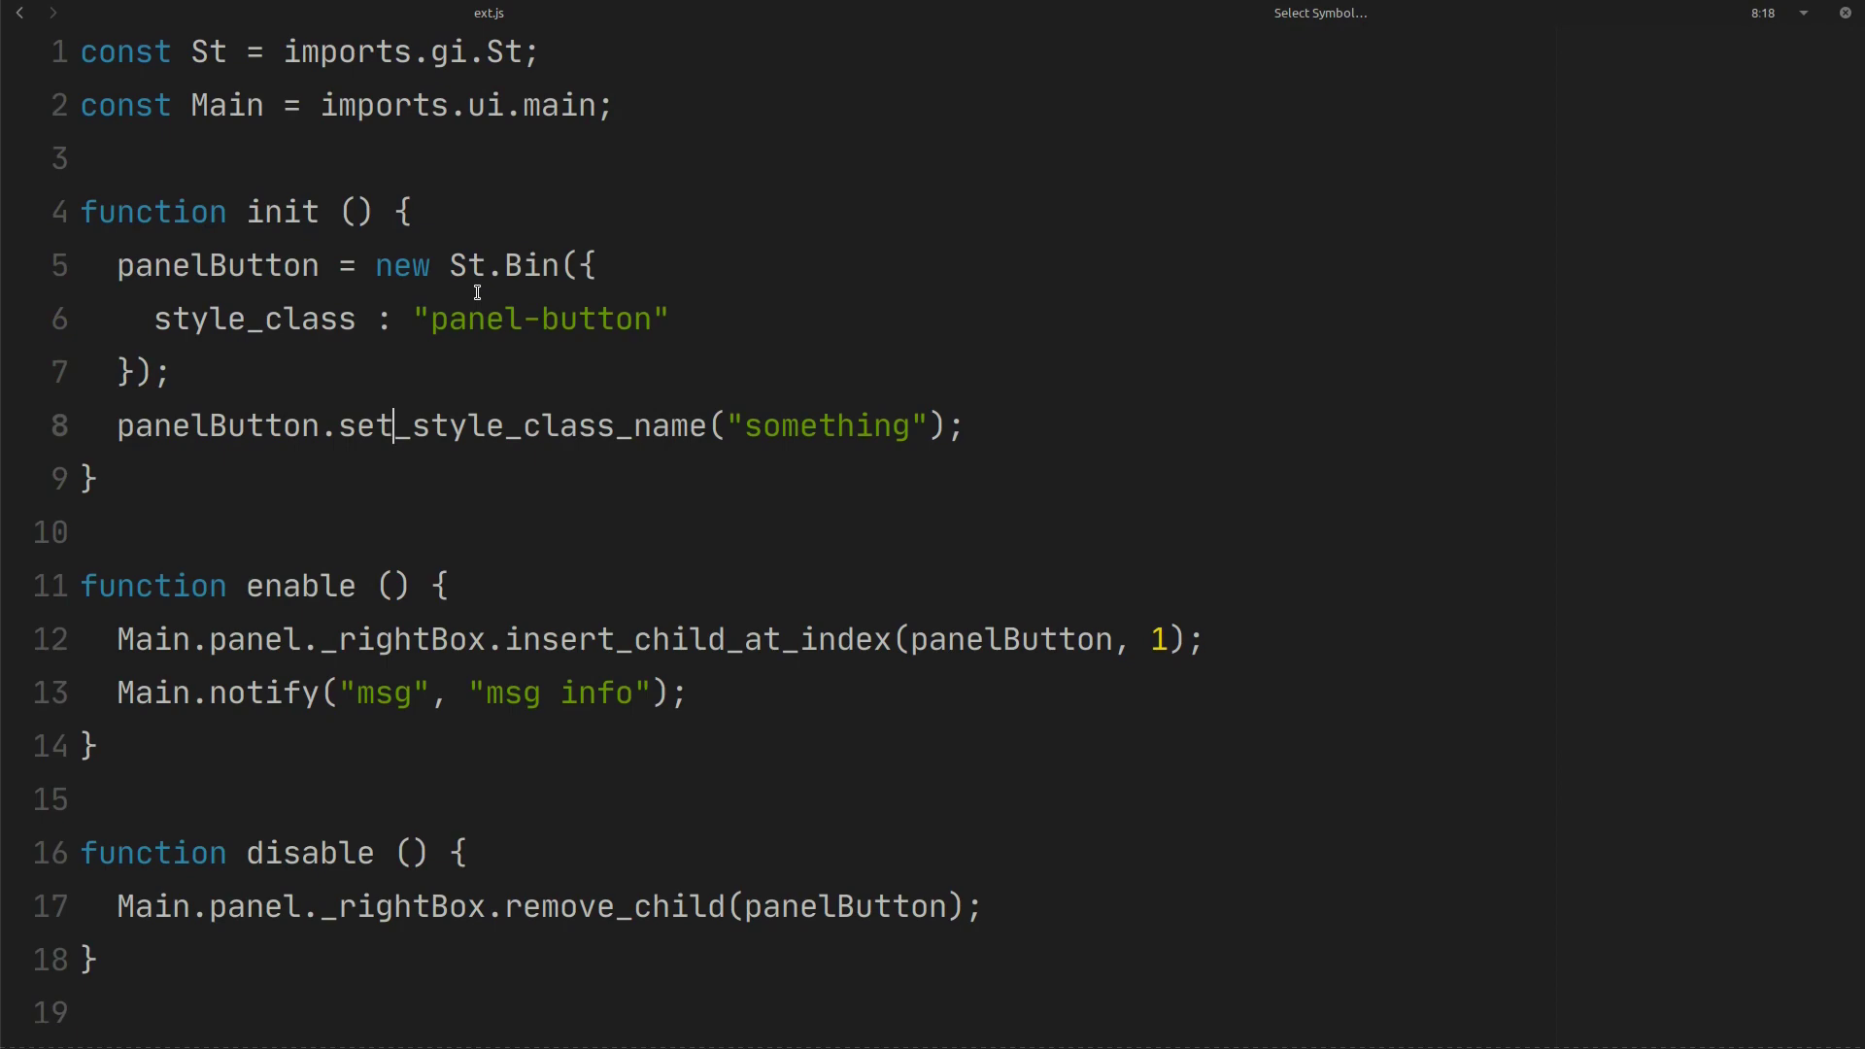
{"action": "key", "text": "alt+Tab"}
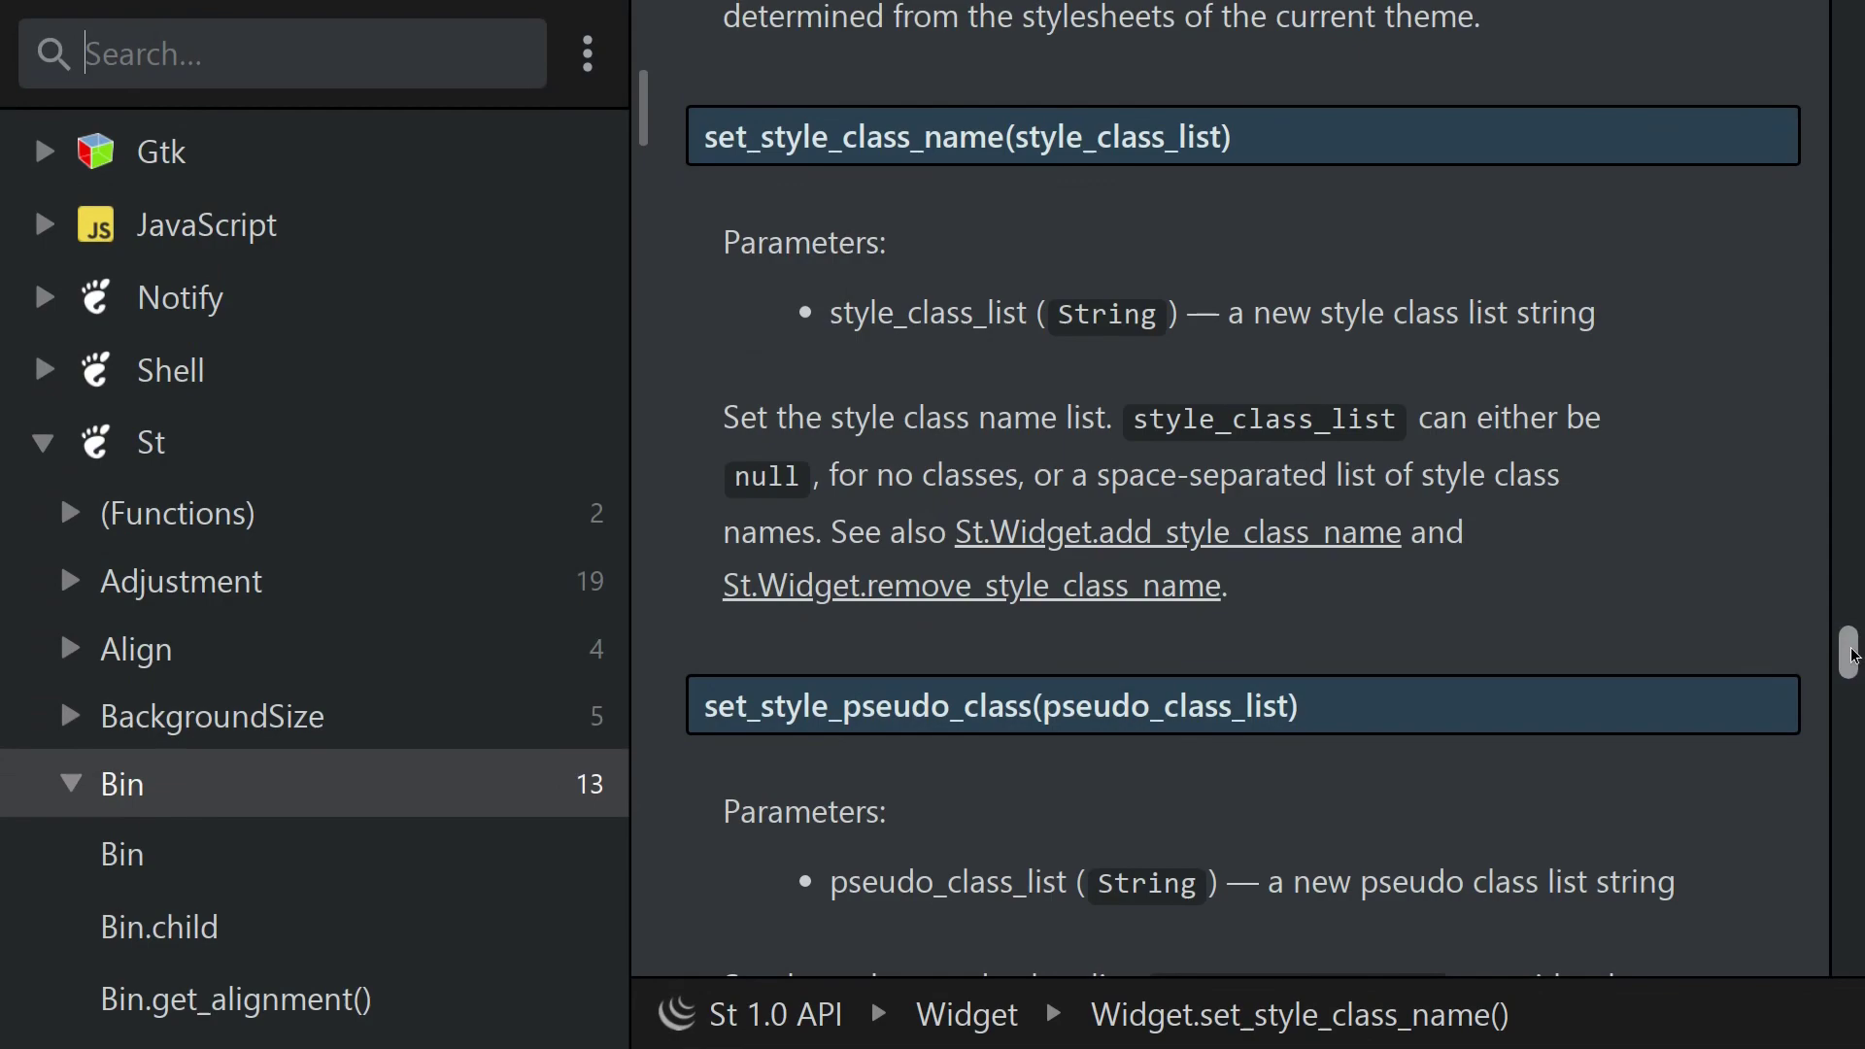
{"action": "left_click_drag", "start_coordinate": [1846, 650], "coordinate": [1847, 23]}
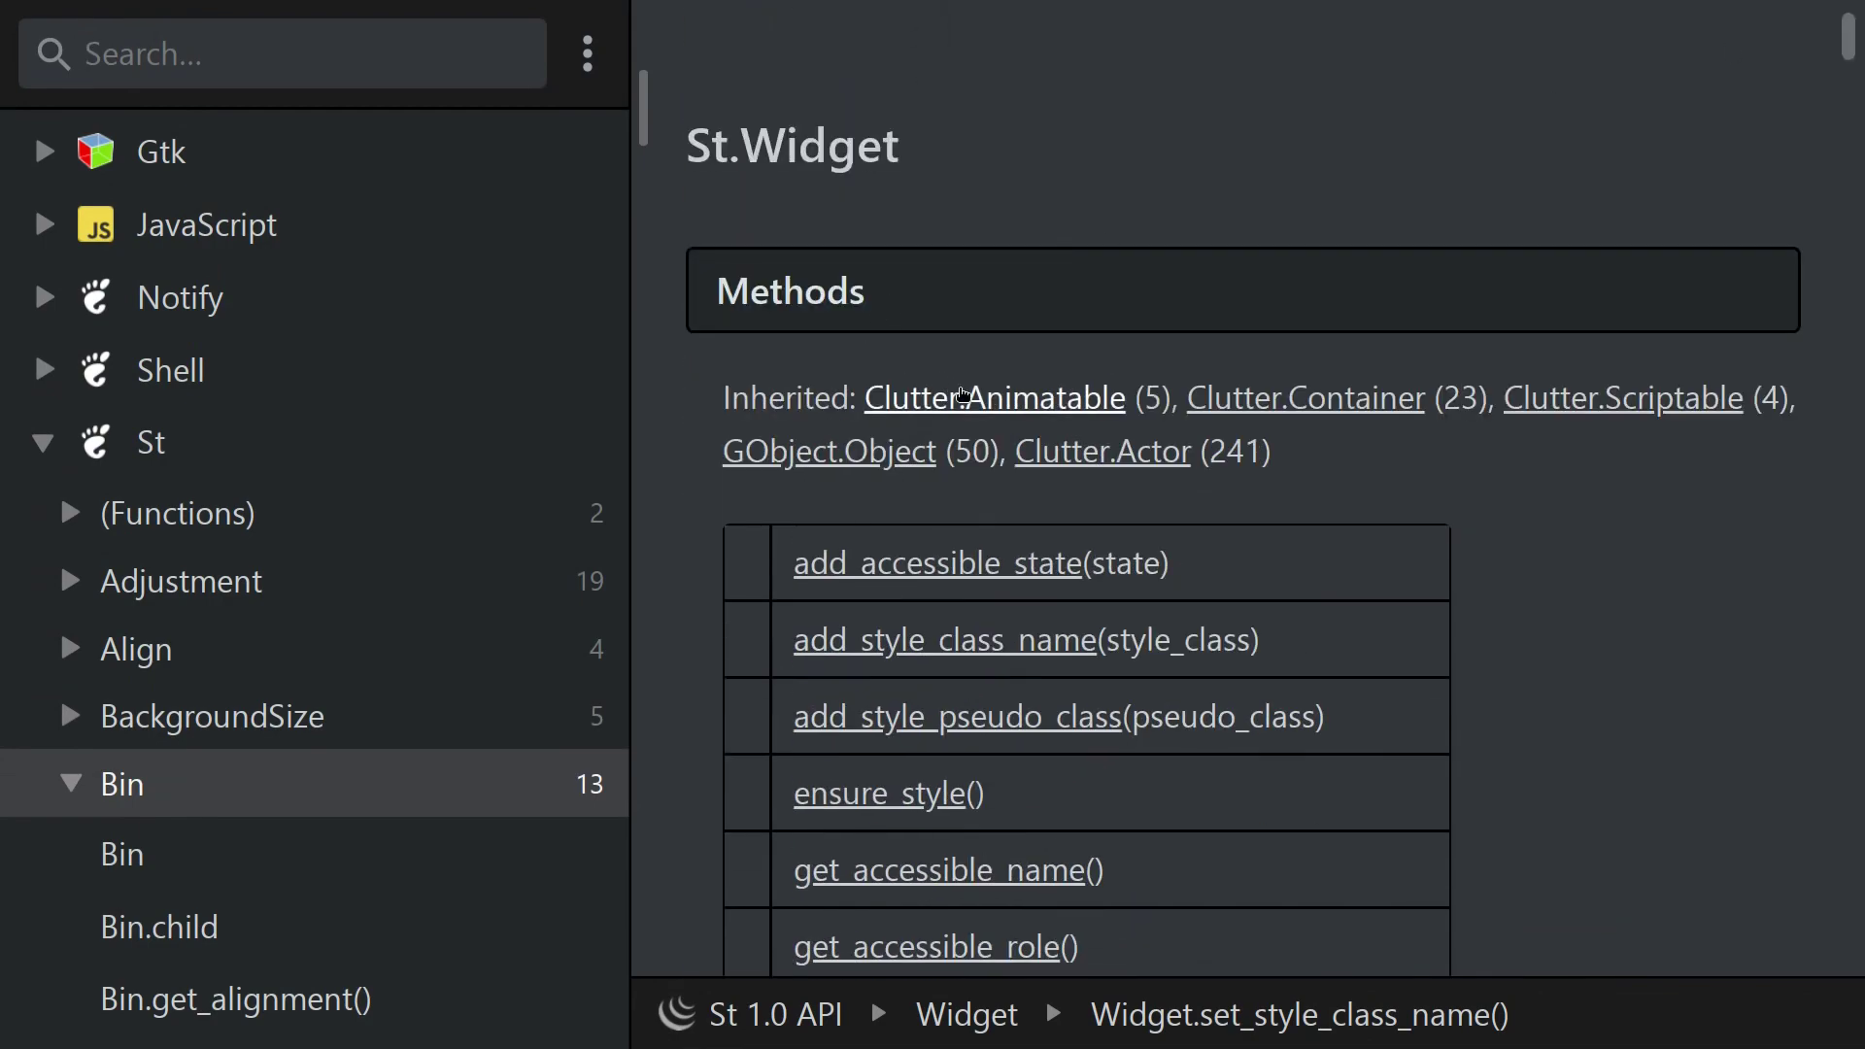
Follow the inherited Clutter.Animatable link to its deprecated animate_property details.
{"action": "left_click", "coordinate": [955, 397]}
{"action": "scroll", "coordinate": [958, 389], "scroll_direction": "down", "scroll_amount": 5}
{"action": "scroll", "coordinate": [1166, 437], "scroll_direction": "down", "scroll_amount": 5}
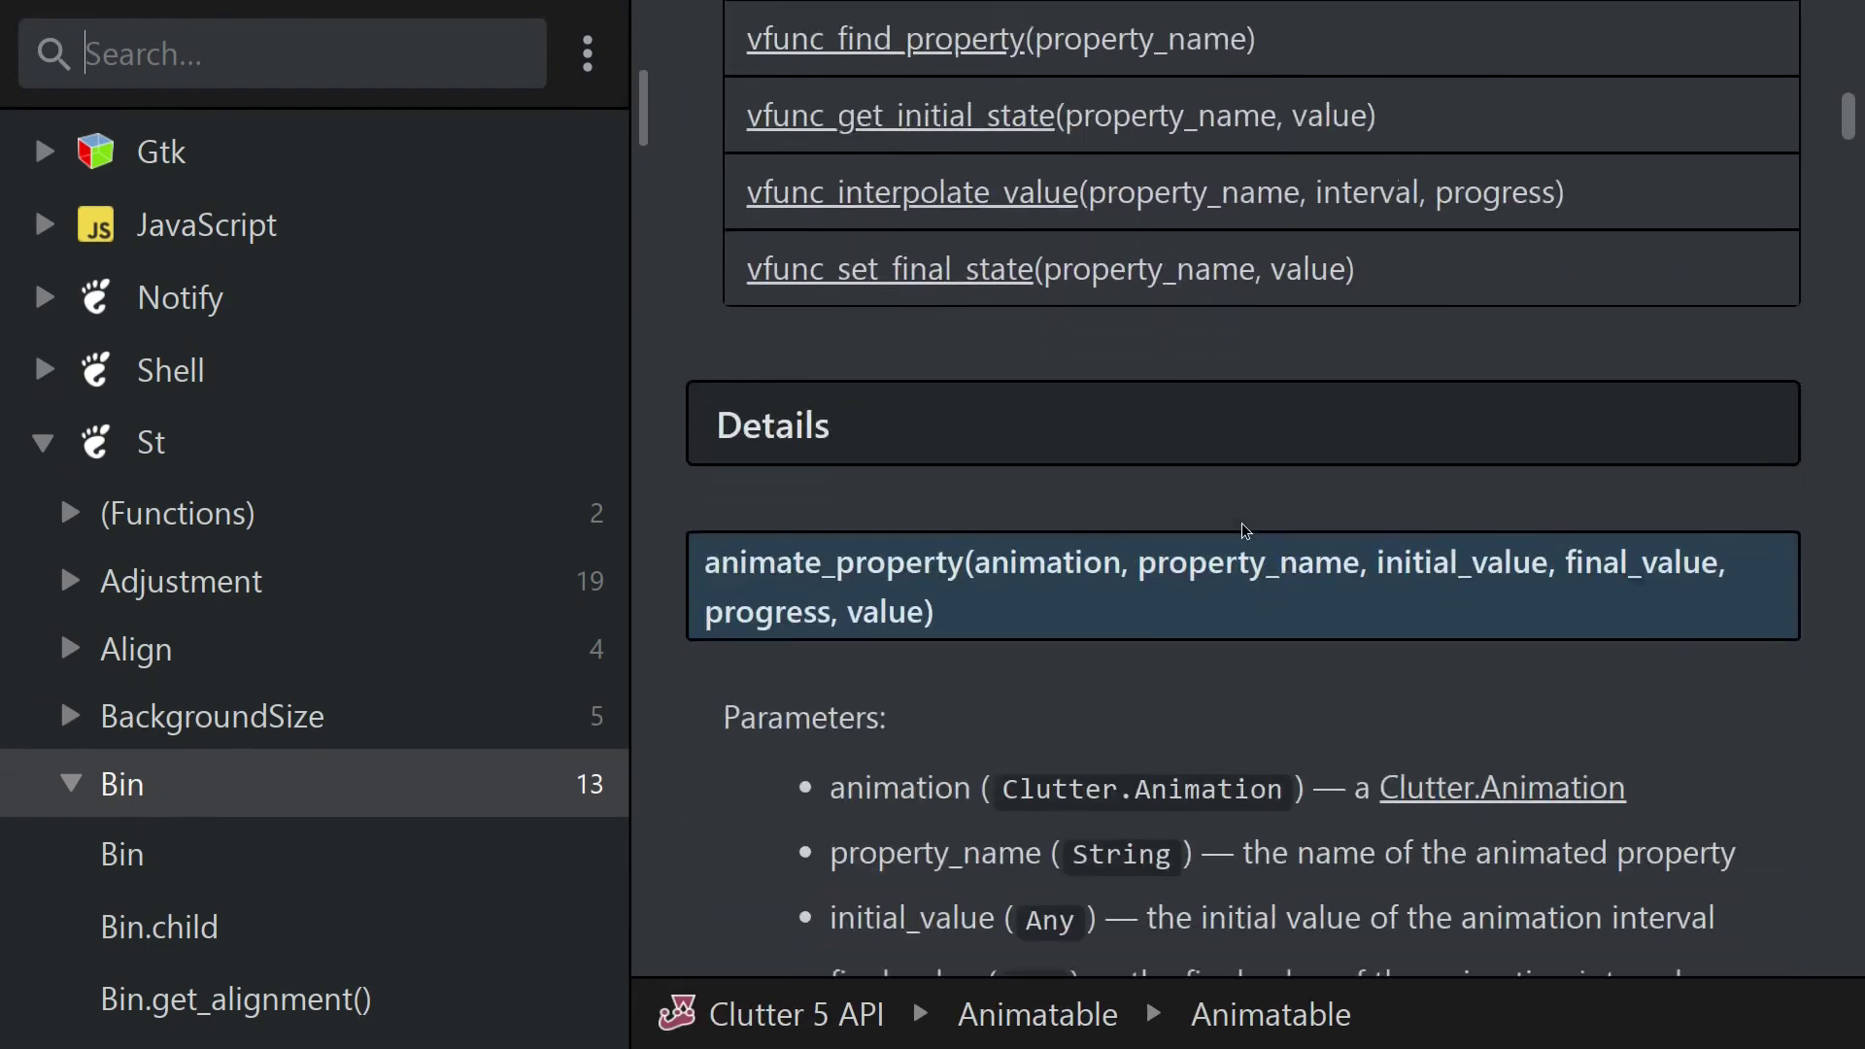
{"action": "scroll", "coordinate": [1151, 423], "scroll_direction": "down", "scroll_amount": 5}
{"action": "scroll", "coordinate": [1181, 481], "scroll_direction": "down", "scroll_amount": 2}
{"action": "scroll", "coordinate": [1214, 574], "scroll_direction": "up", "scroll_amount": 1}
{"action": "scroll", "coordinate": [1215, 576], "scroll_direction": "up", "scroll_amount": 1}
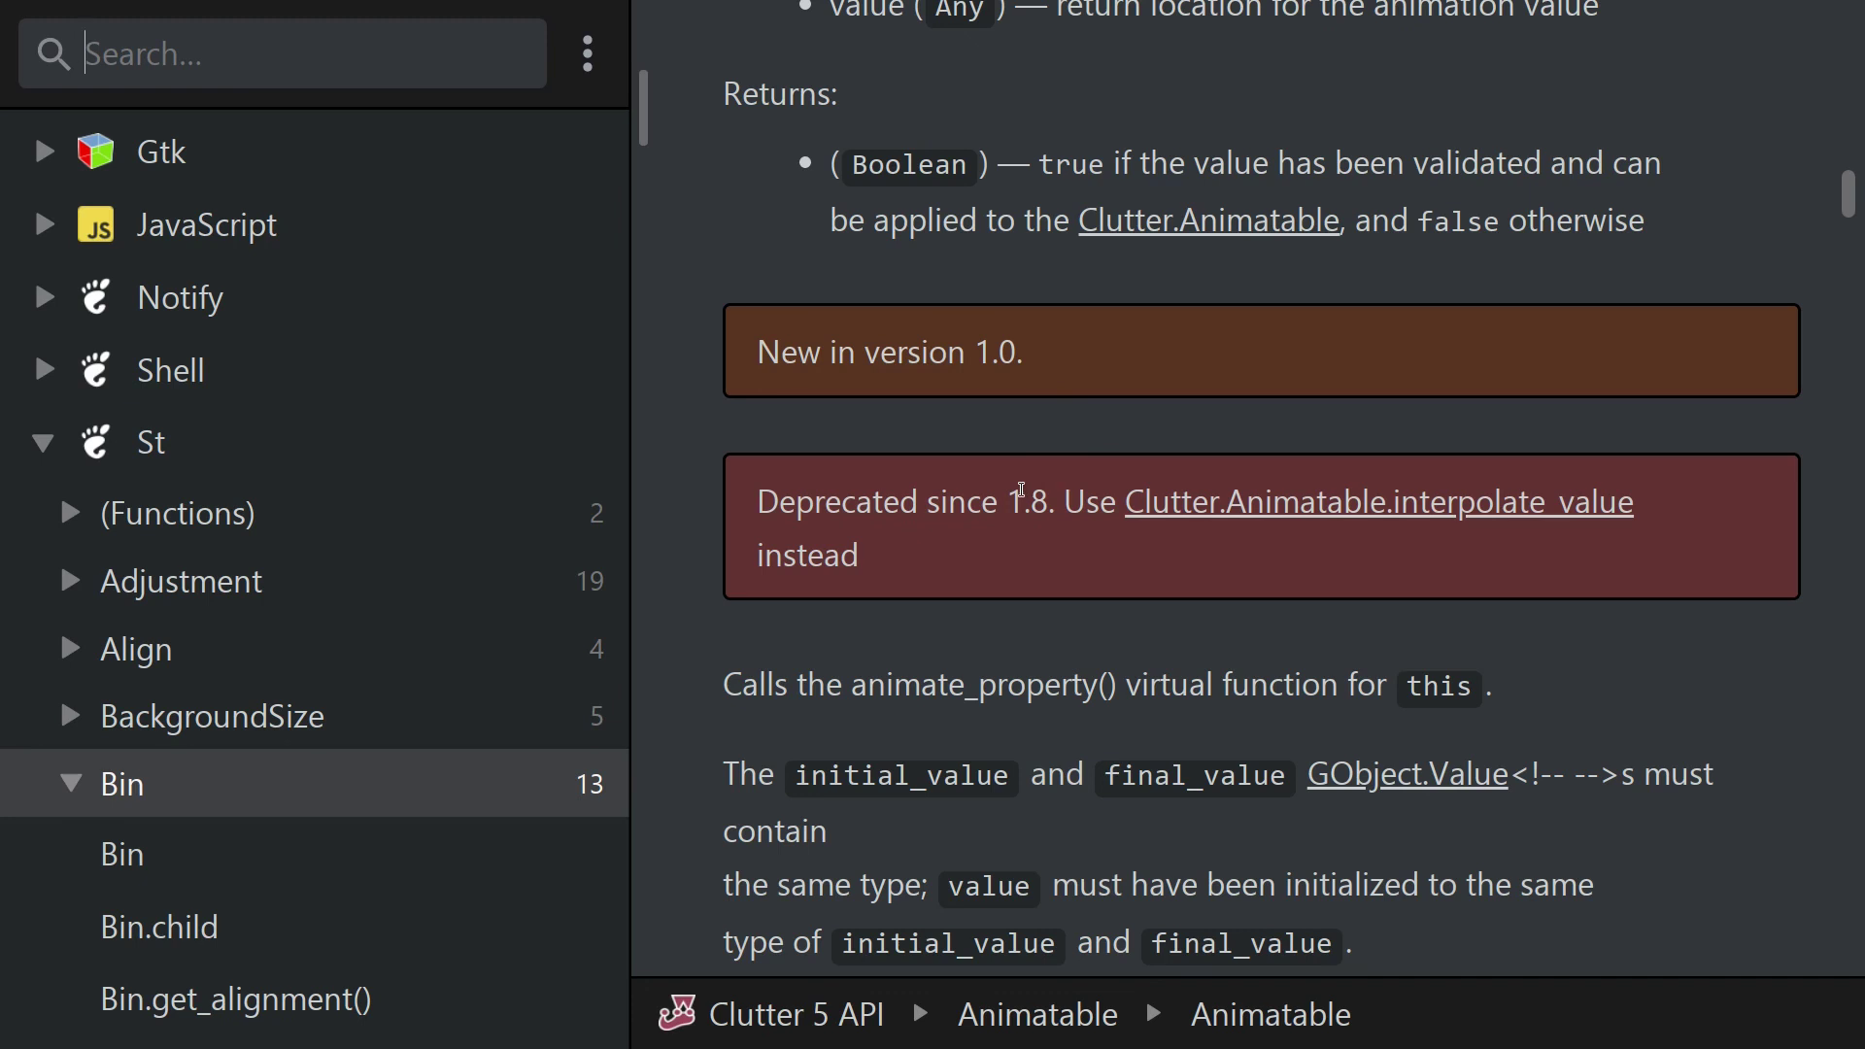
Switch the sidebar from St to Gtk and reach the Gtk.Box class reference page.
{"action": "left_click", "coordinate": [32, 449]}
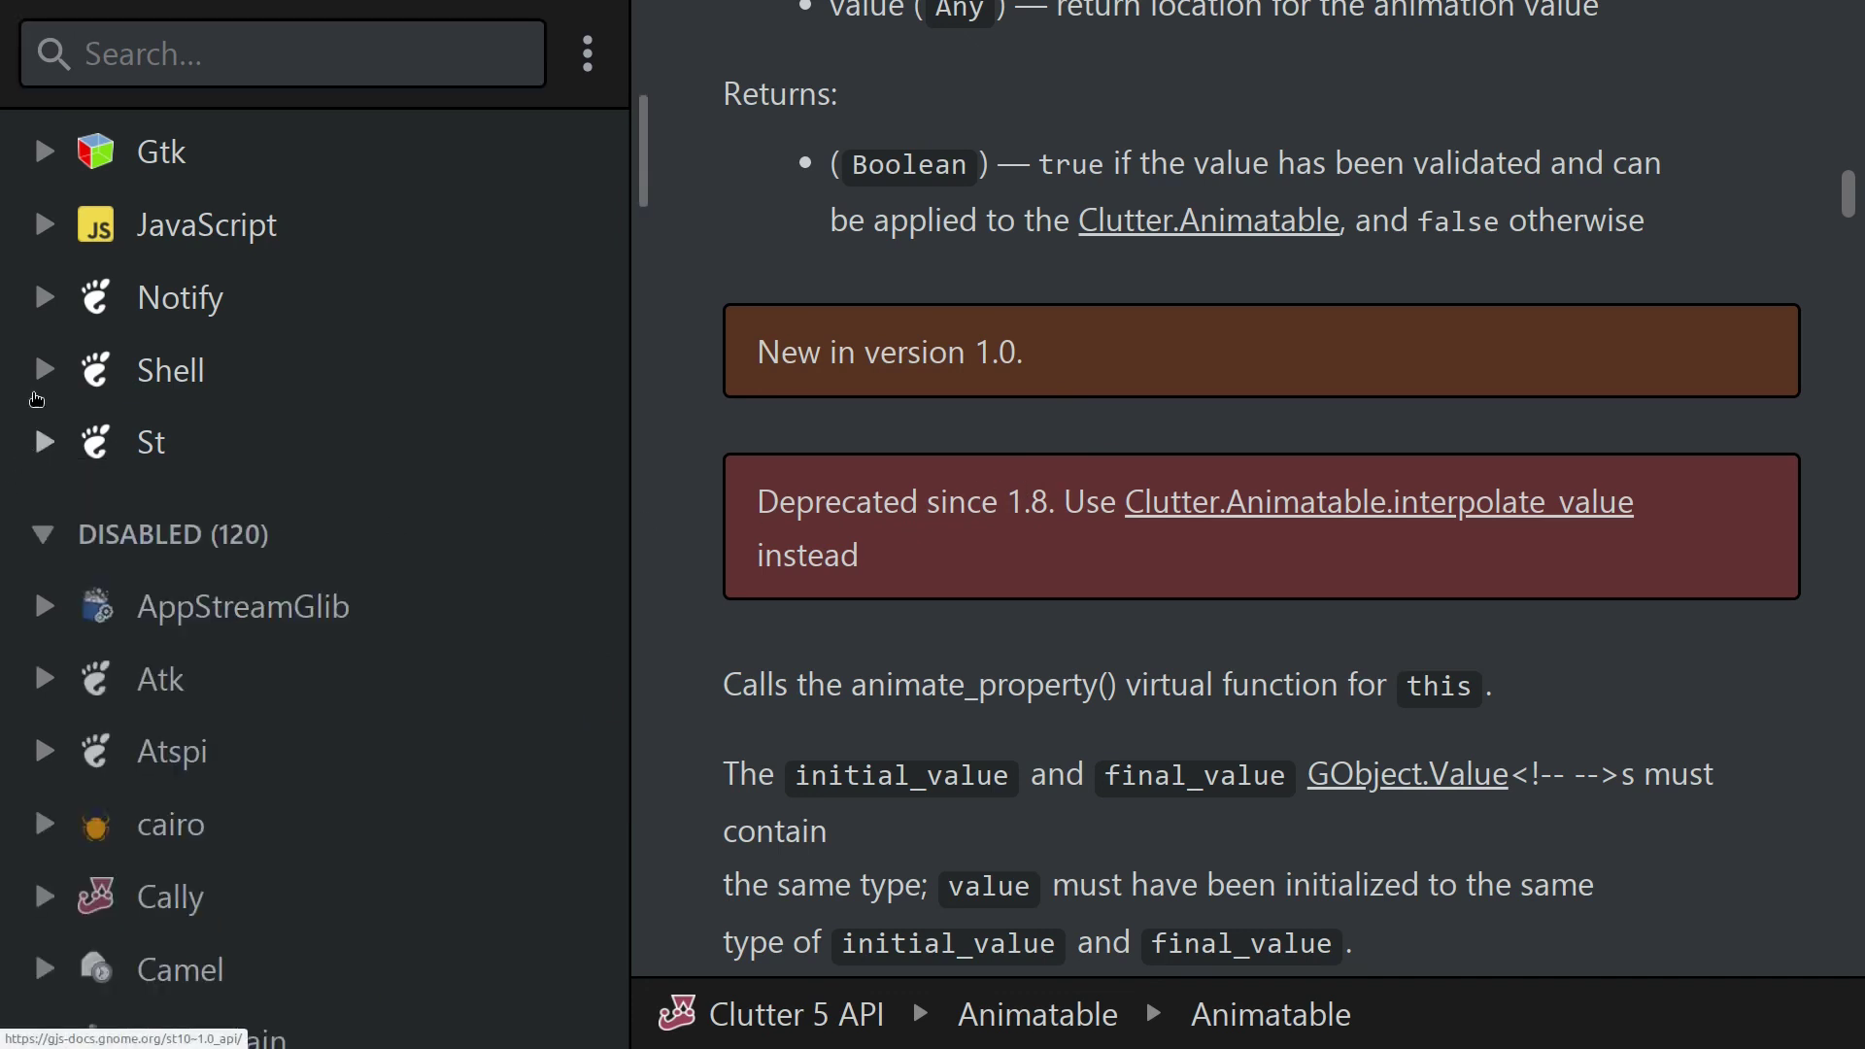
{"action": "left_click", "coordinate": [44, 152]}
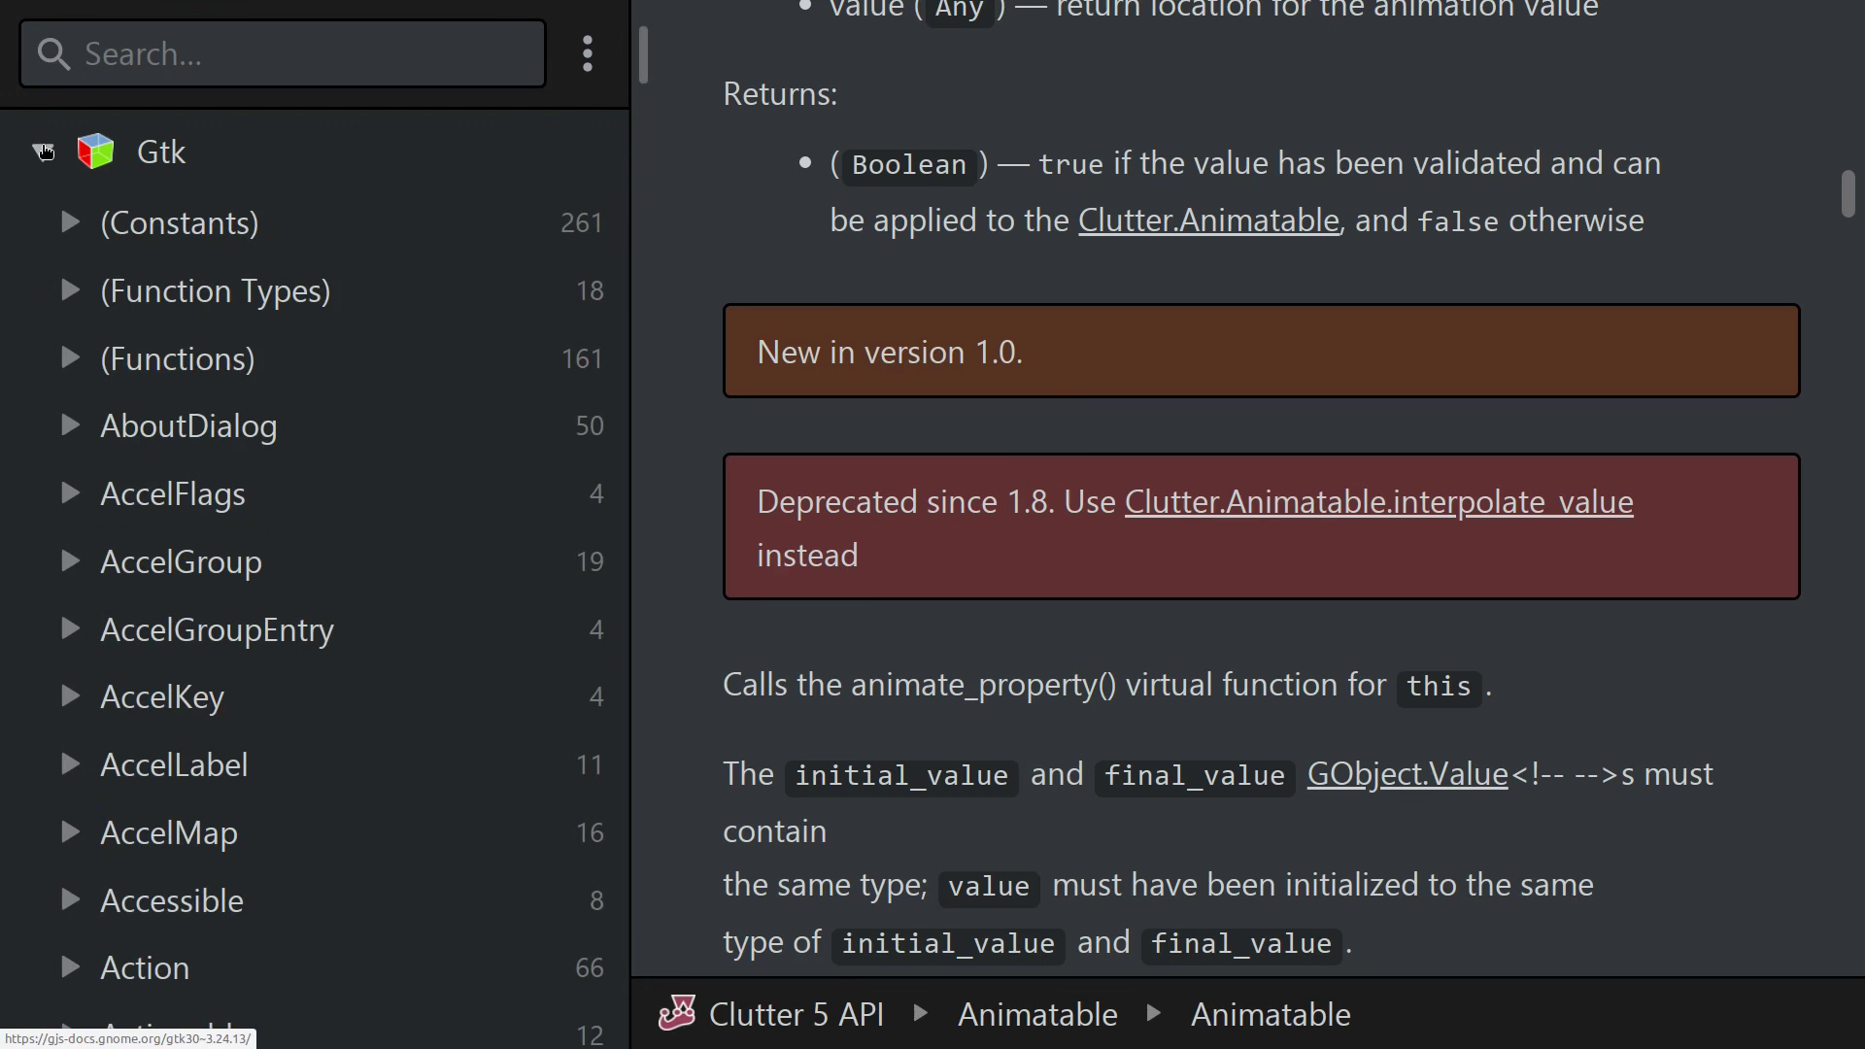
{"action": "scroll", "coordinate": [79, 284], "scroll_direction": "down", "scroll_amount": 4}
{"action": "scroll", "coordinate": [242, 521], "scroll_direction": "down", "scroll_amount": 5}
{"action": "scroll", "coordinate": [269, 626], "scroll_direction": "down", "scroll_amount": 4}
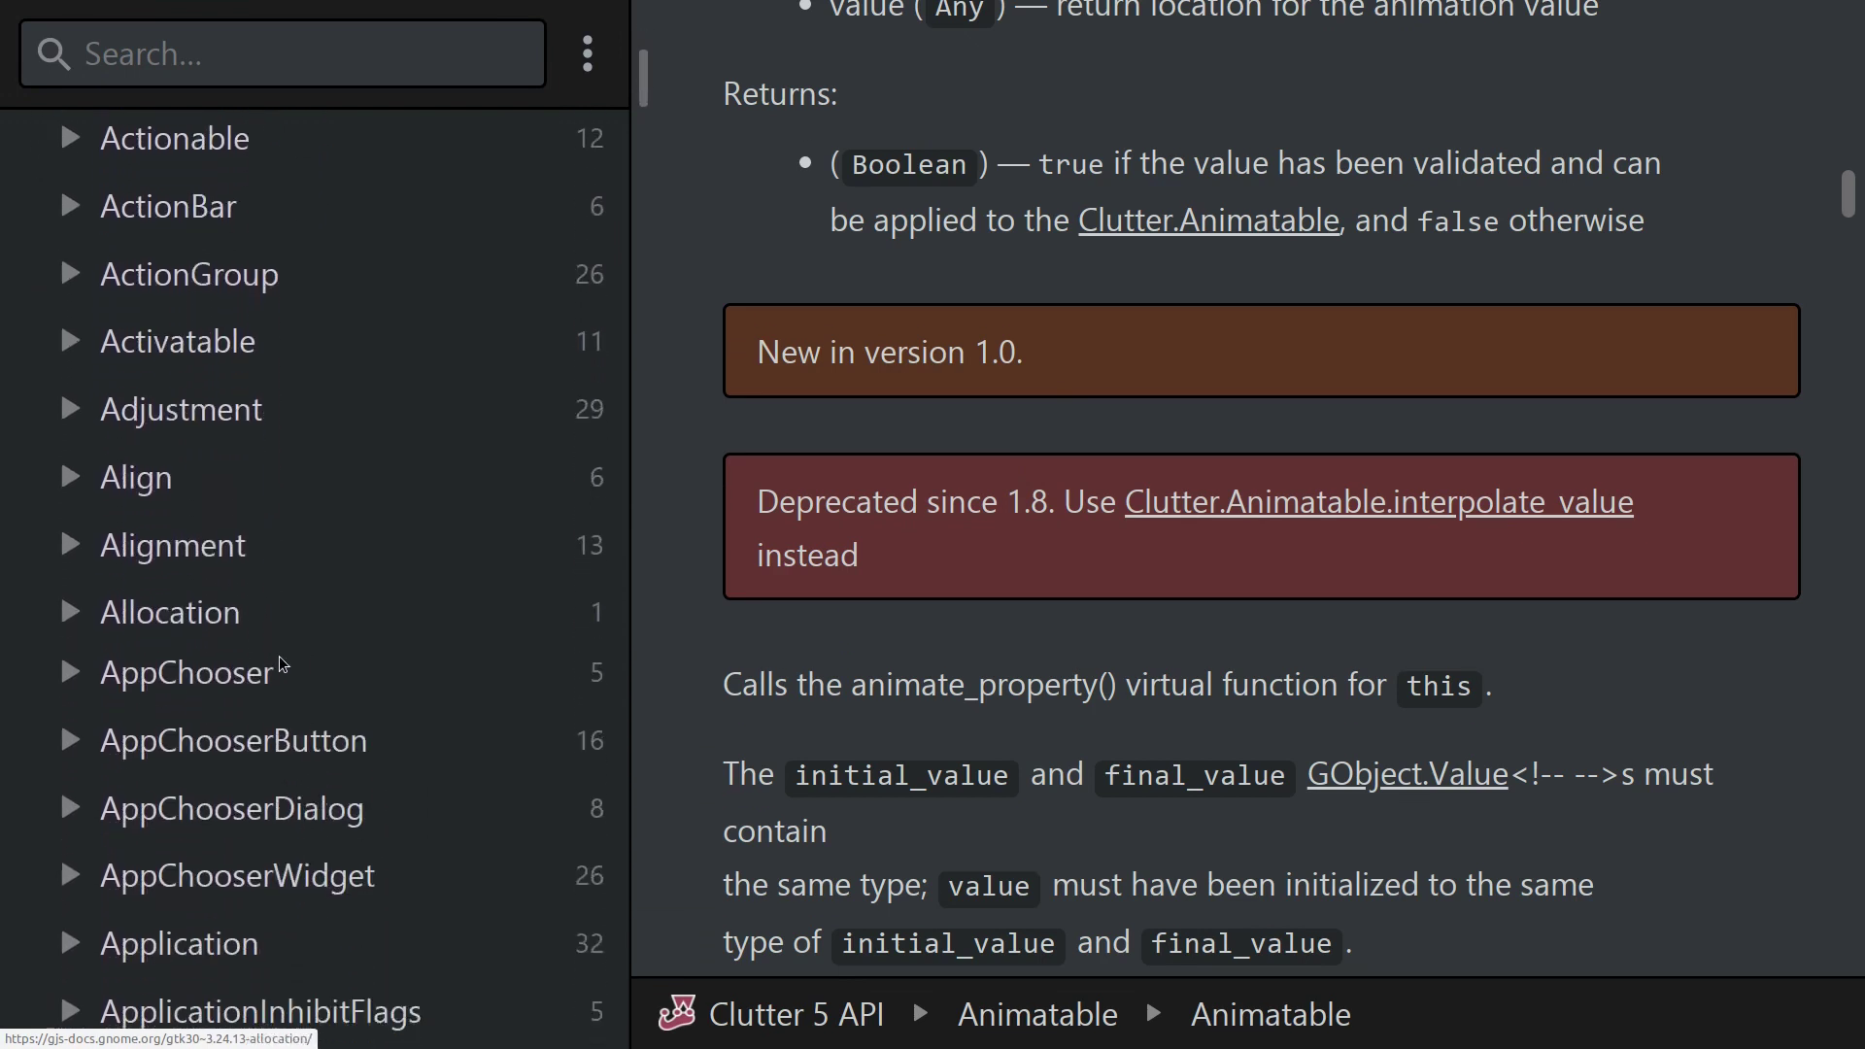
{"action": "scroll", "coordinate": [282, 670], "scroll_direction": "down", "scroll_amount": 7}
{"action": "scroll", "coordinate": [256, 708], "scroll_direction": "down", "scroll_amount": 4}
{"action": "scroll", "coordinate": [227, 736], "scroll_direction": "down", "scroll_amount": 4}
{"action": "scroll", "coordinate": [197, 757], "scroll_direction": "down", "scroll_amount": 2}
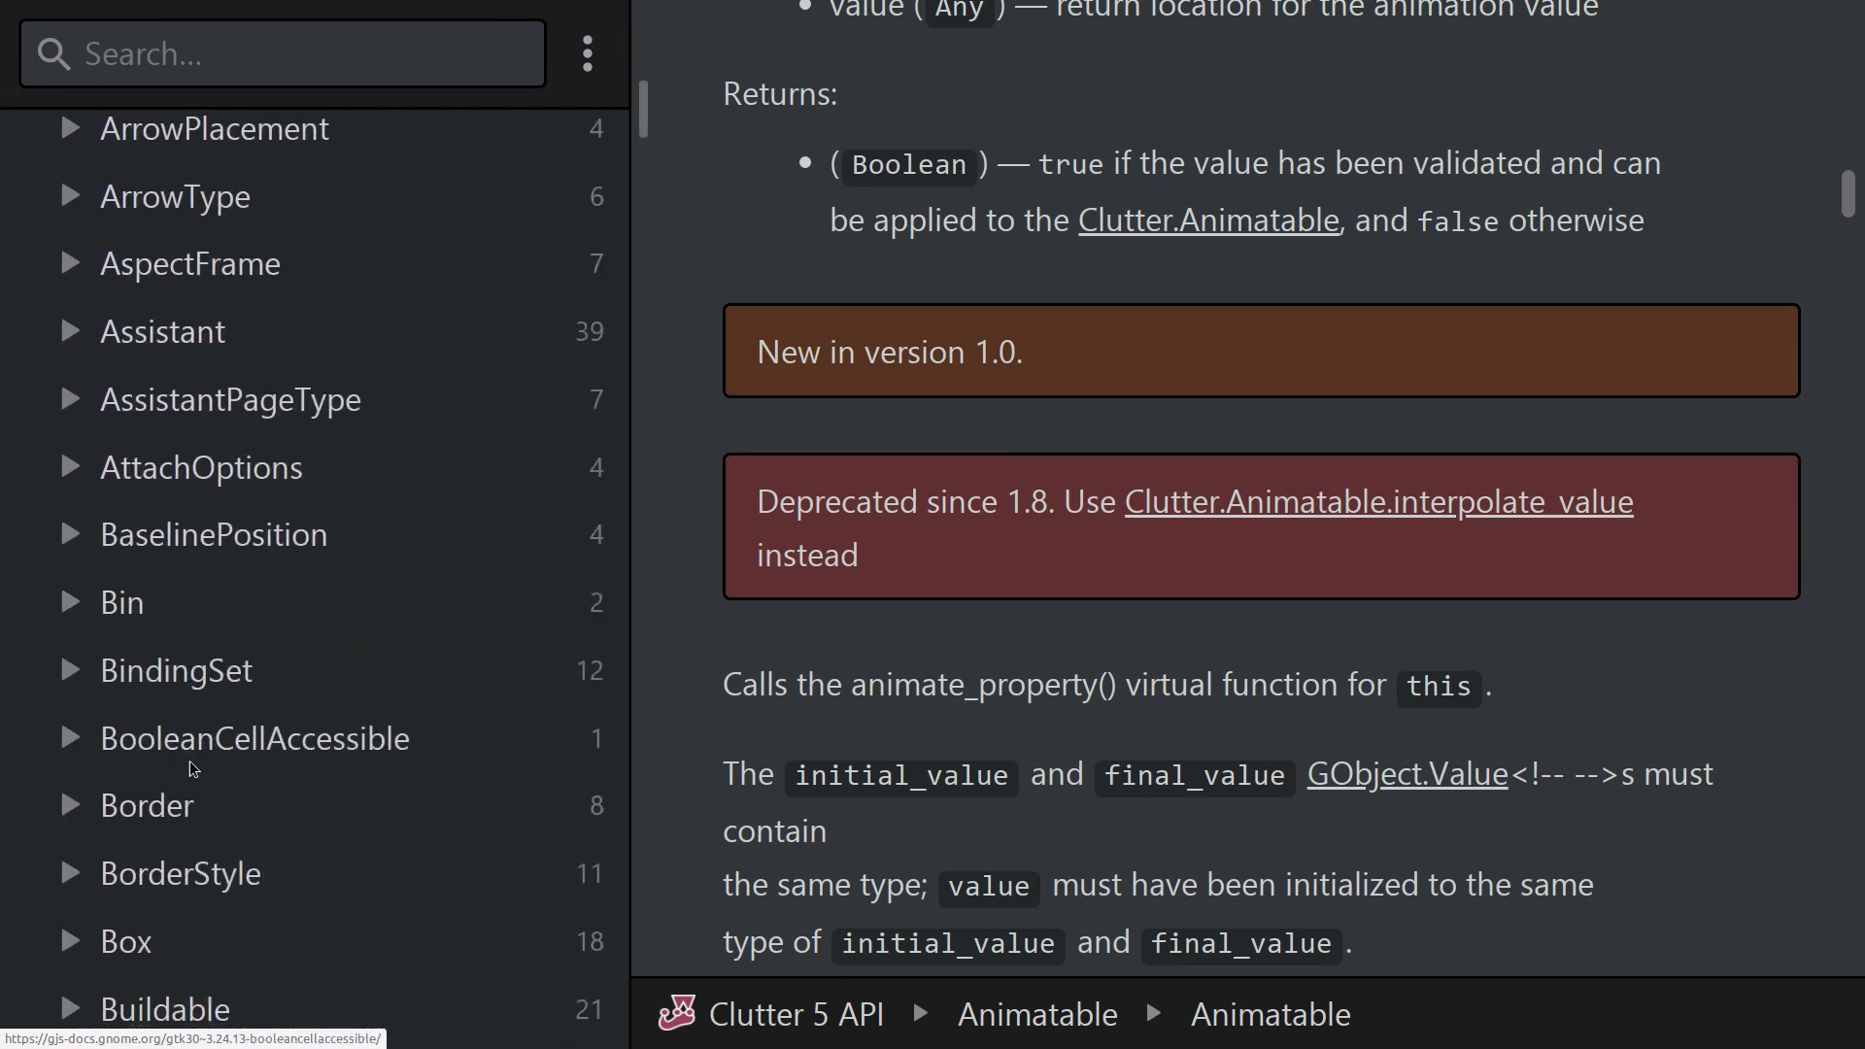
{"action": "scroll", "coordinate": [189, 769], "scroll_direction": "down", "scroll_amount": 1}
{"action": "left_click", "coordinate": [71, 889]}
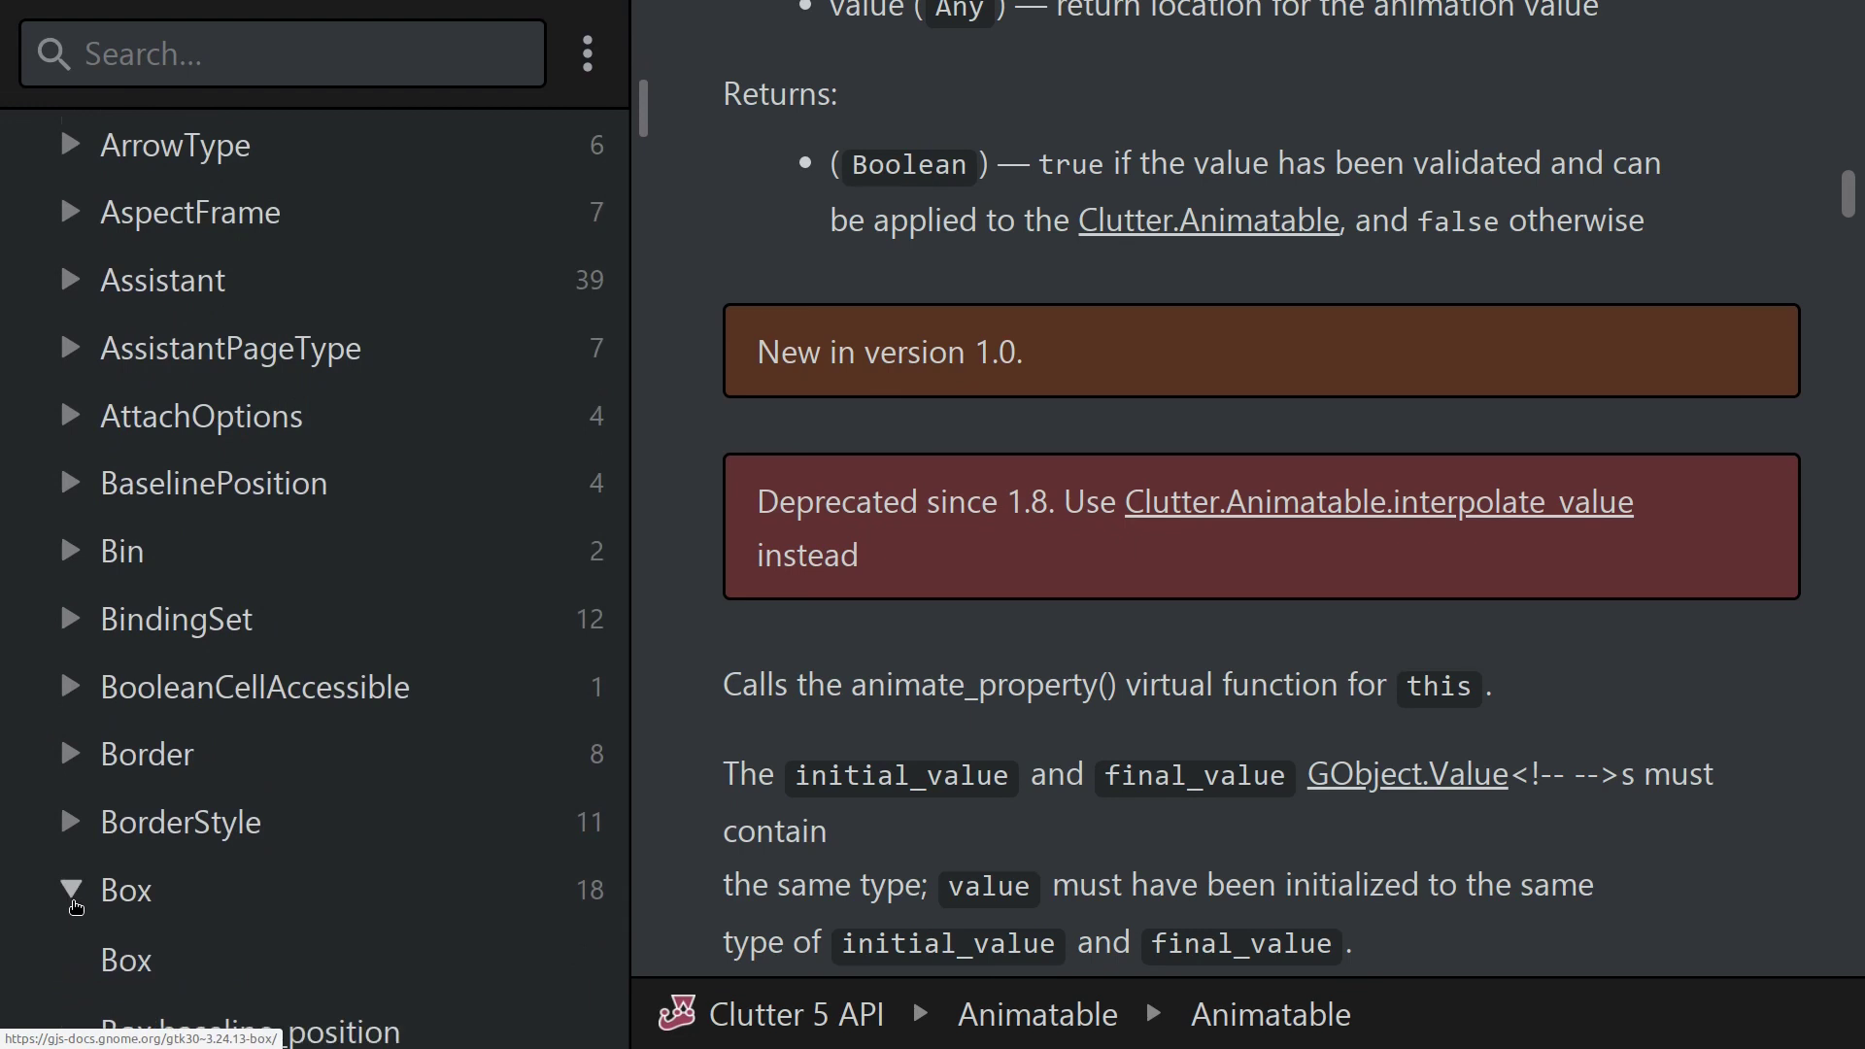
{"action": "left_click", "coordinate": [106, 950]}
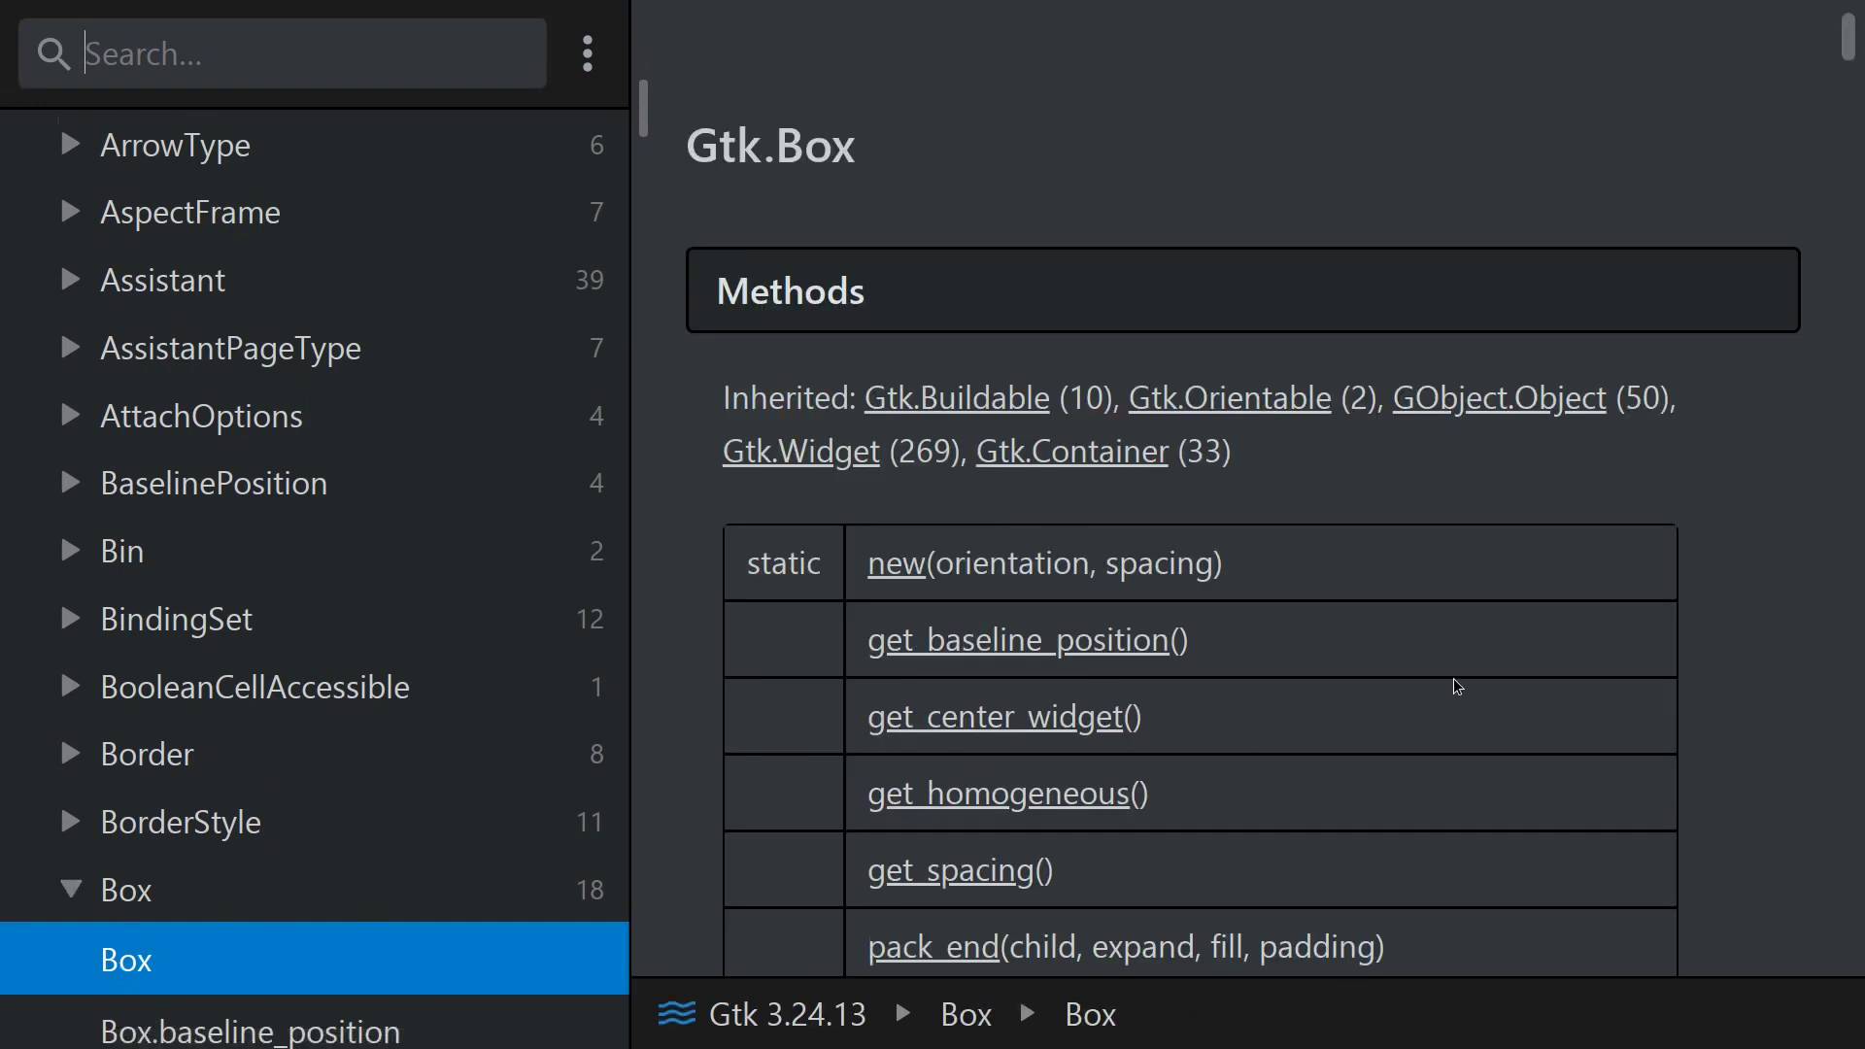
{"action": "scroll", "coordinate": [1458, 686], "scroll_direction": "down", "scroll_amount": 2}
{"action": "scroll", "coordinate": [1346, 574], "scroll_direction": "down", "scroll_amount": 3}
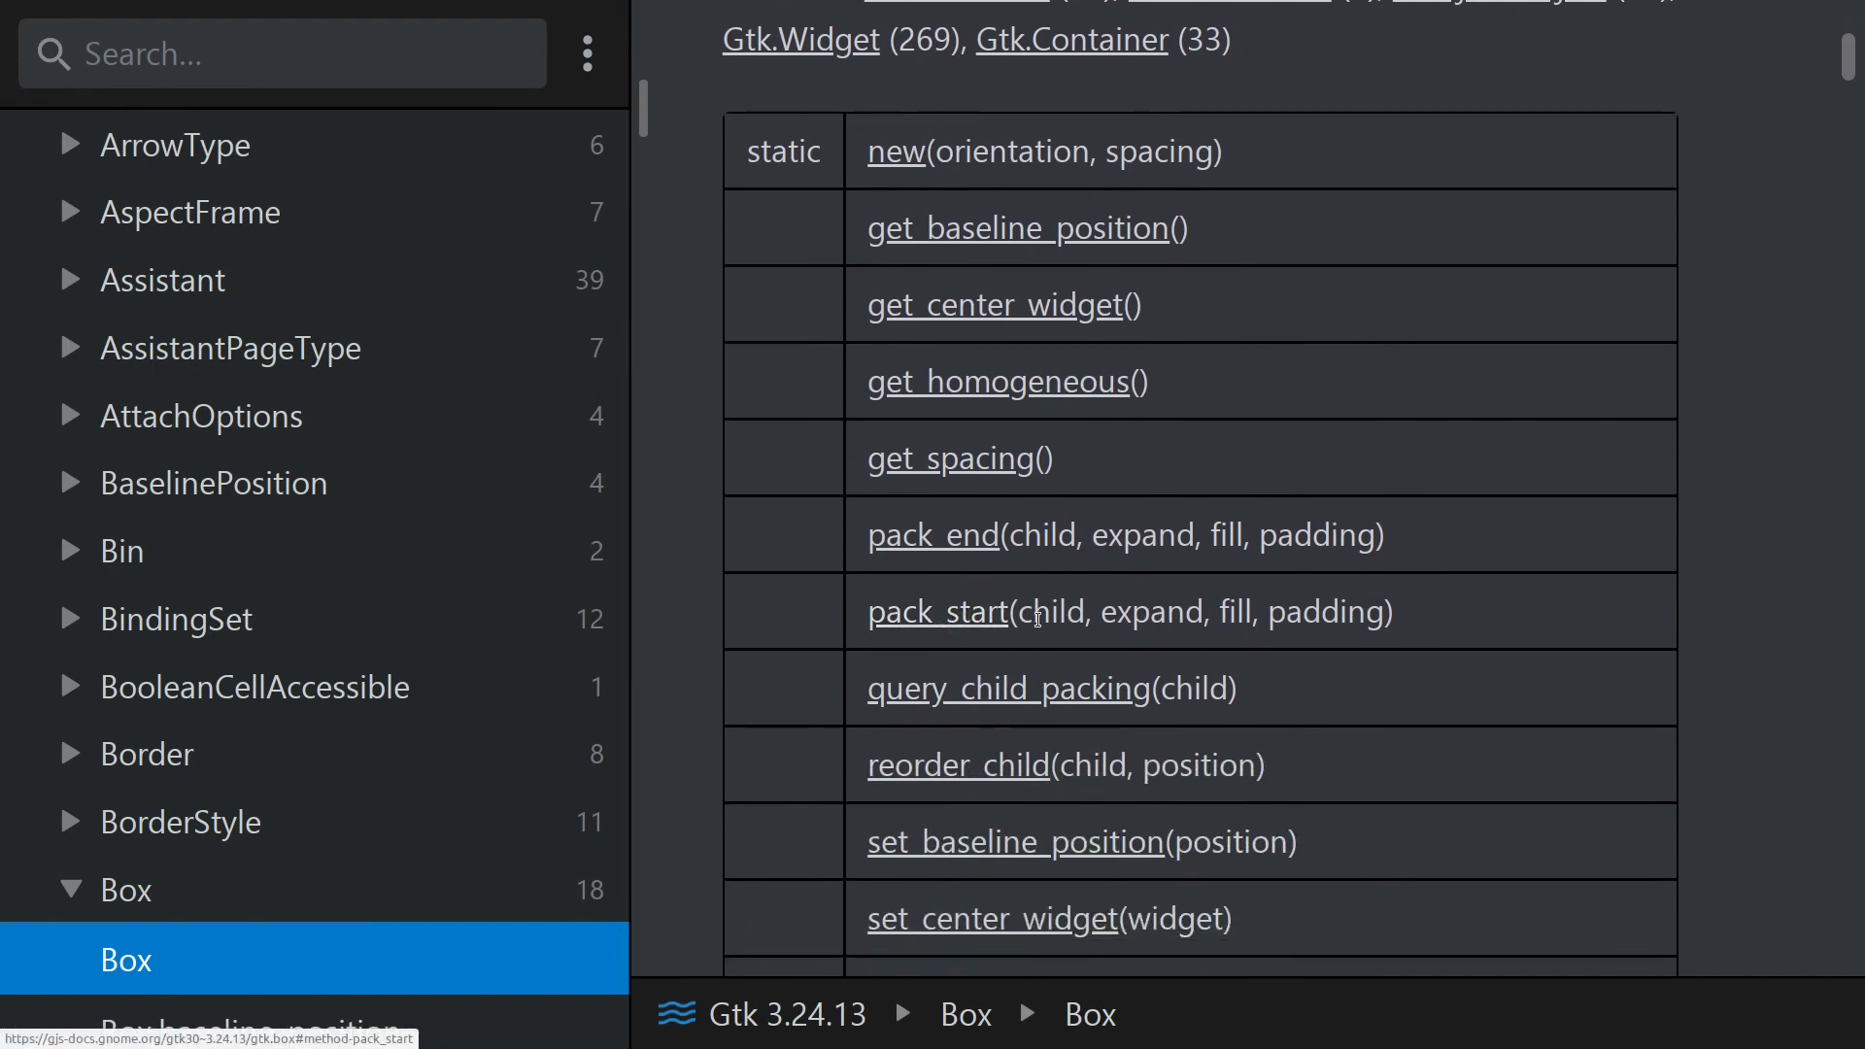
Jump to the Gtk.Box pack_start details alongside pack_end and their child, expand, fill, padding parameters.
{"action": "left_click", "coordinate": [942, 620]}
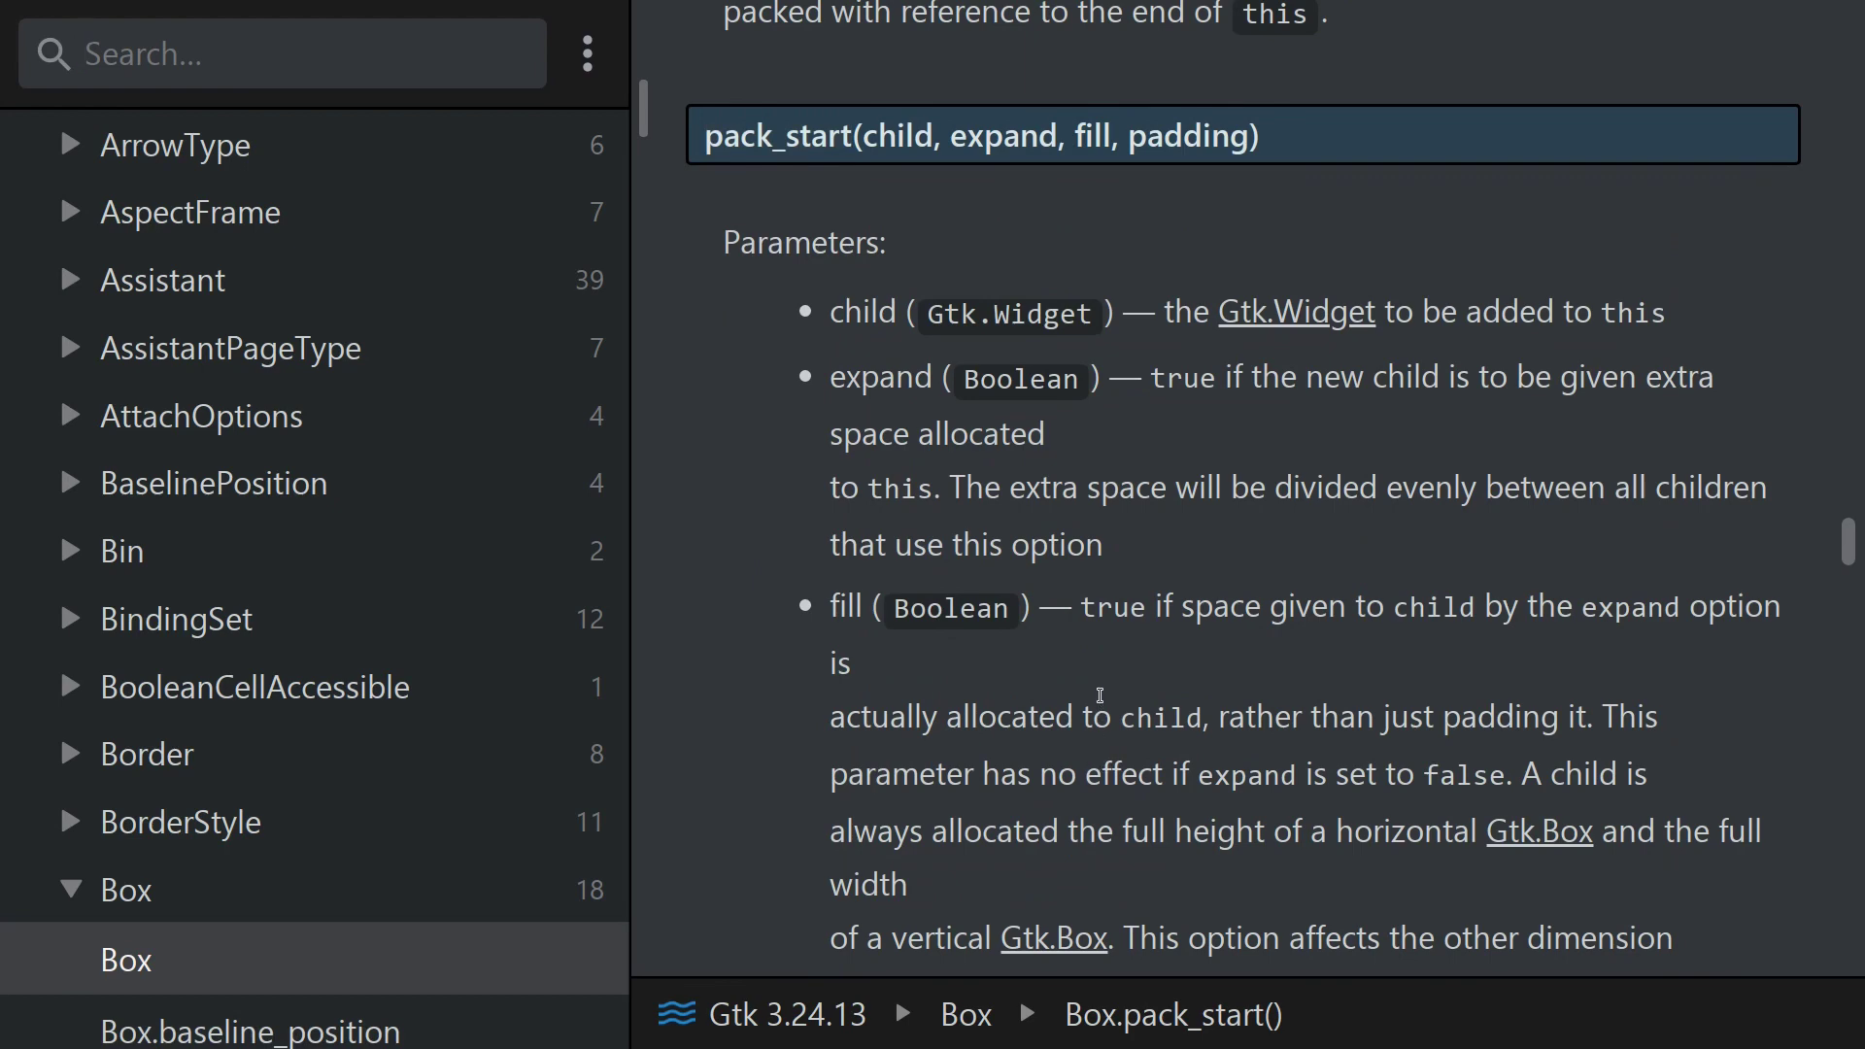
{"action": "scroll", "coordinate": [1101, 695], "scroll_direction": "up", "scroll_amount": 3}
{"action": "scroll", "coordinate": [1102, 692], "scroll_direction": "up", "scroll_amount": 2}
{"action": "scroll", "coordinate": [1106, 689], "scroll_direction": "up", "scroll_amount": 3}
{"action": "scroll", "coordinate": [1108, 682], "scroll_direction": "up", "scroll_amount": 3}
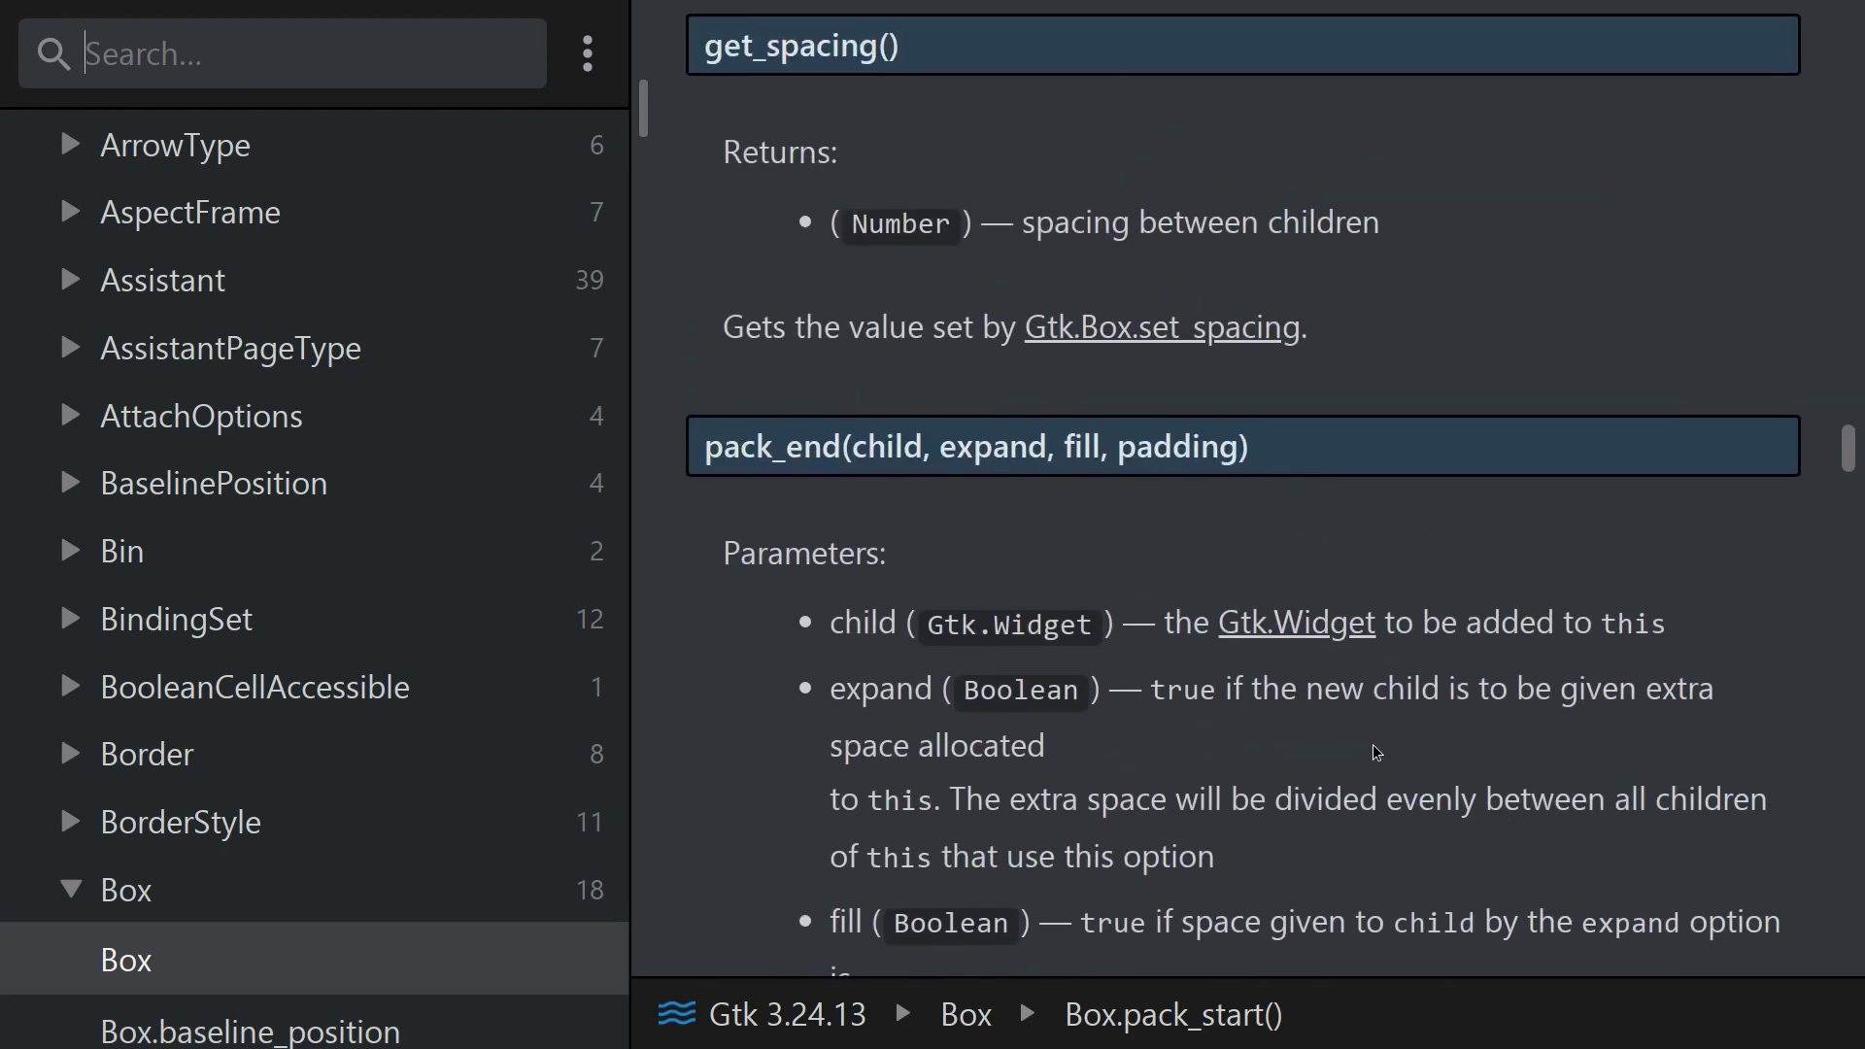
{"action": "scroll", "coordinate": [1375, 753], "scroll_direction": "down", "scroll_amount": 2}
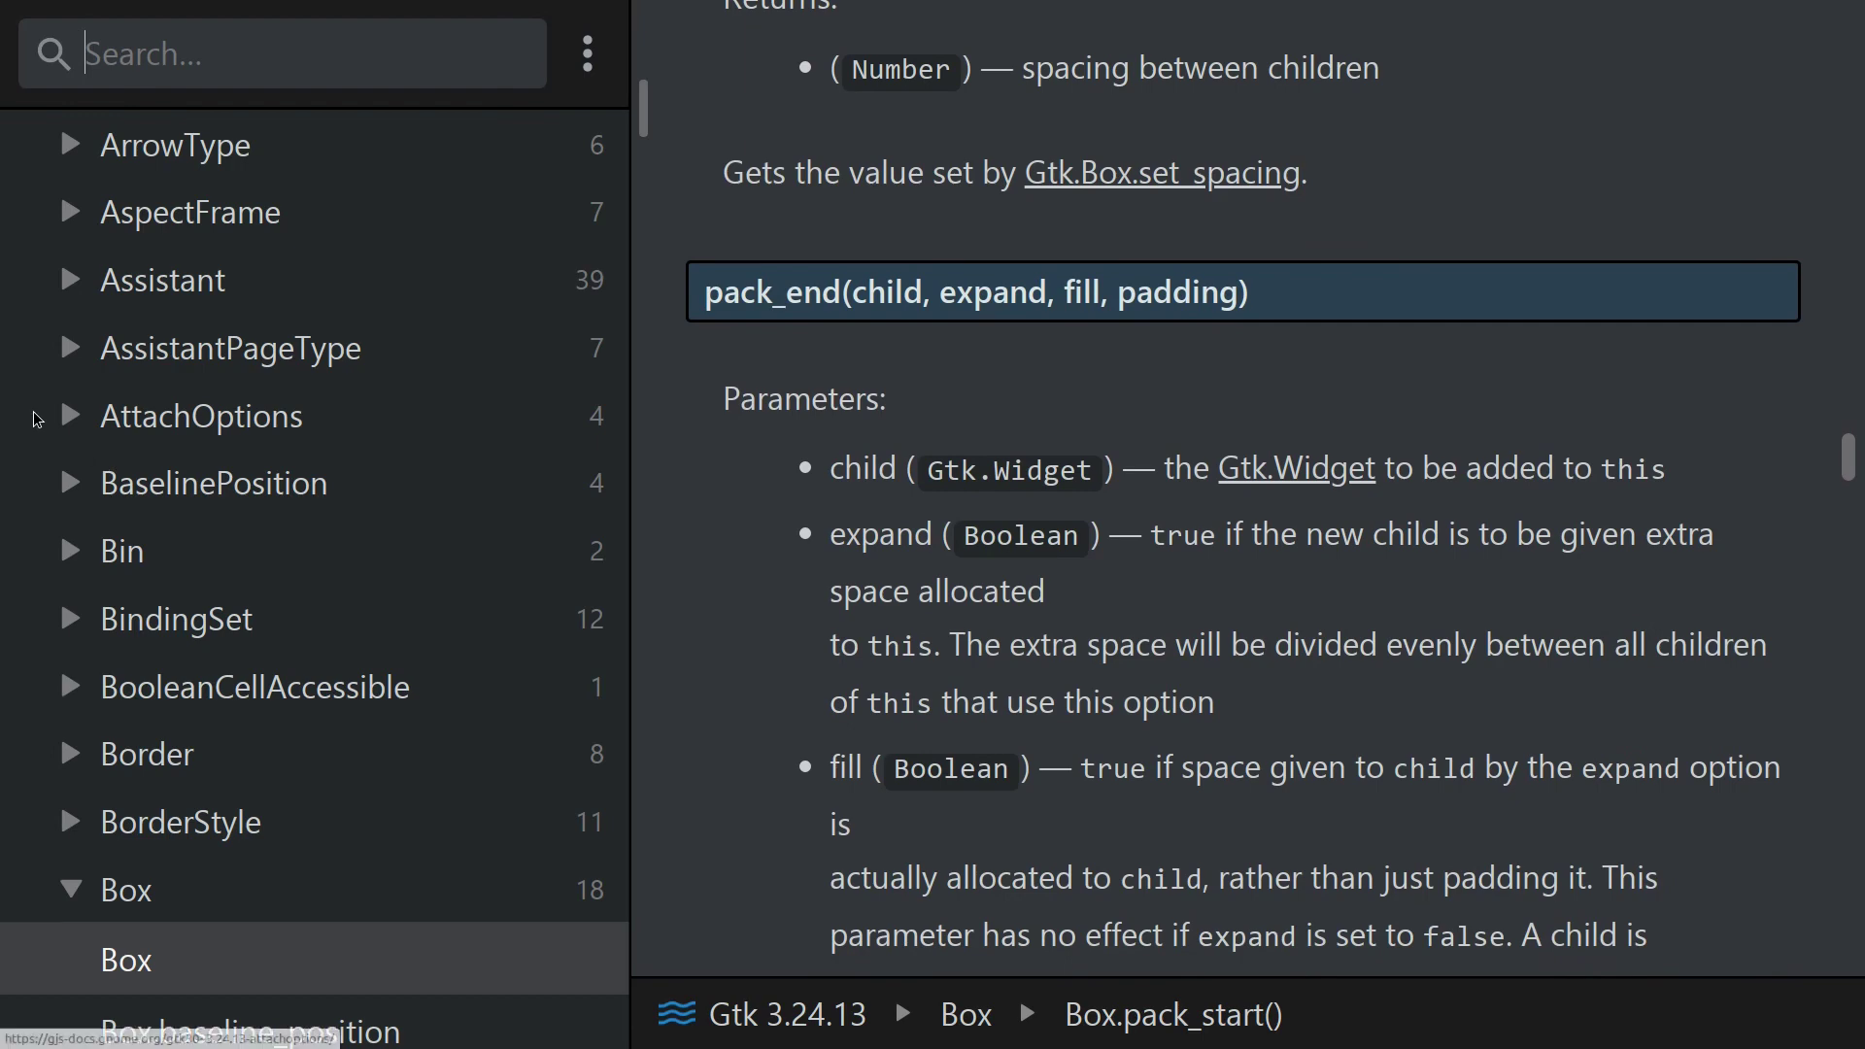
{"action": "scroll", "coordinate": [37, 415], "scroll_direction": "up", "scroll_amount": 5}
{"action": "scroll", "coordinate": [51, 466], "scroll_direction": "up", "scroll_amount": 13}
{"action": "scroll", "coordinate": [66, 554], "scroll_direction": "up", "scroll_amount": 6}
{"action": "scroll", "coordinate": [65, 579], "scroll_direction": "up", "scroll_amount": 5}
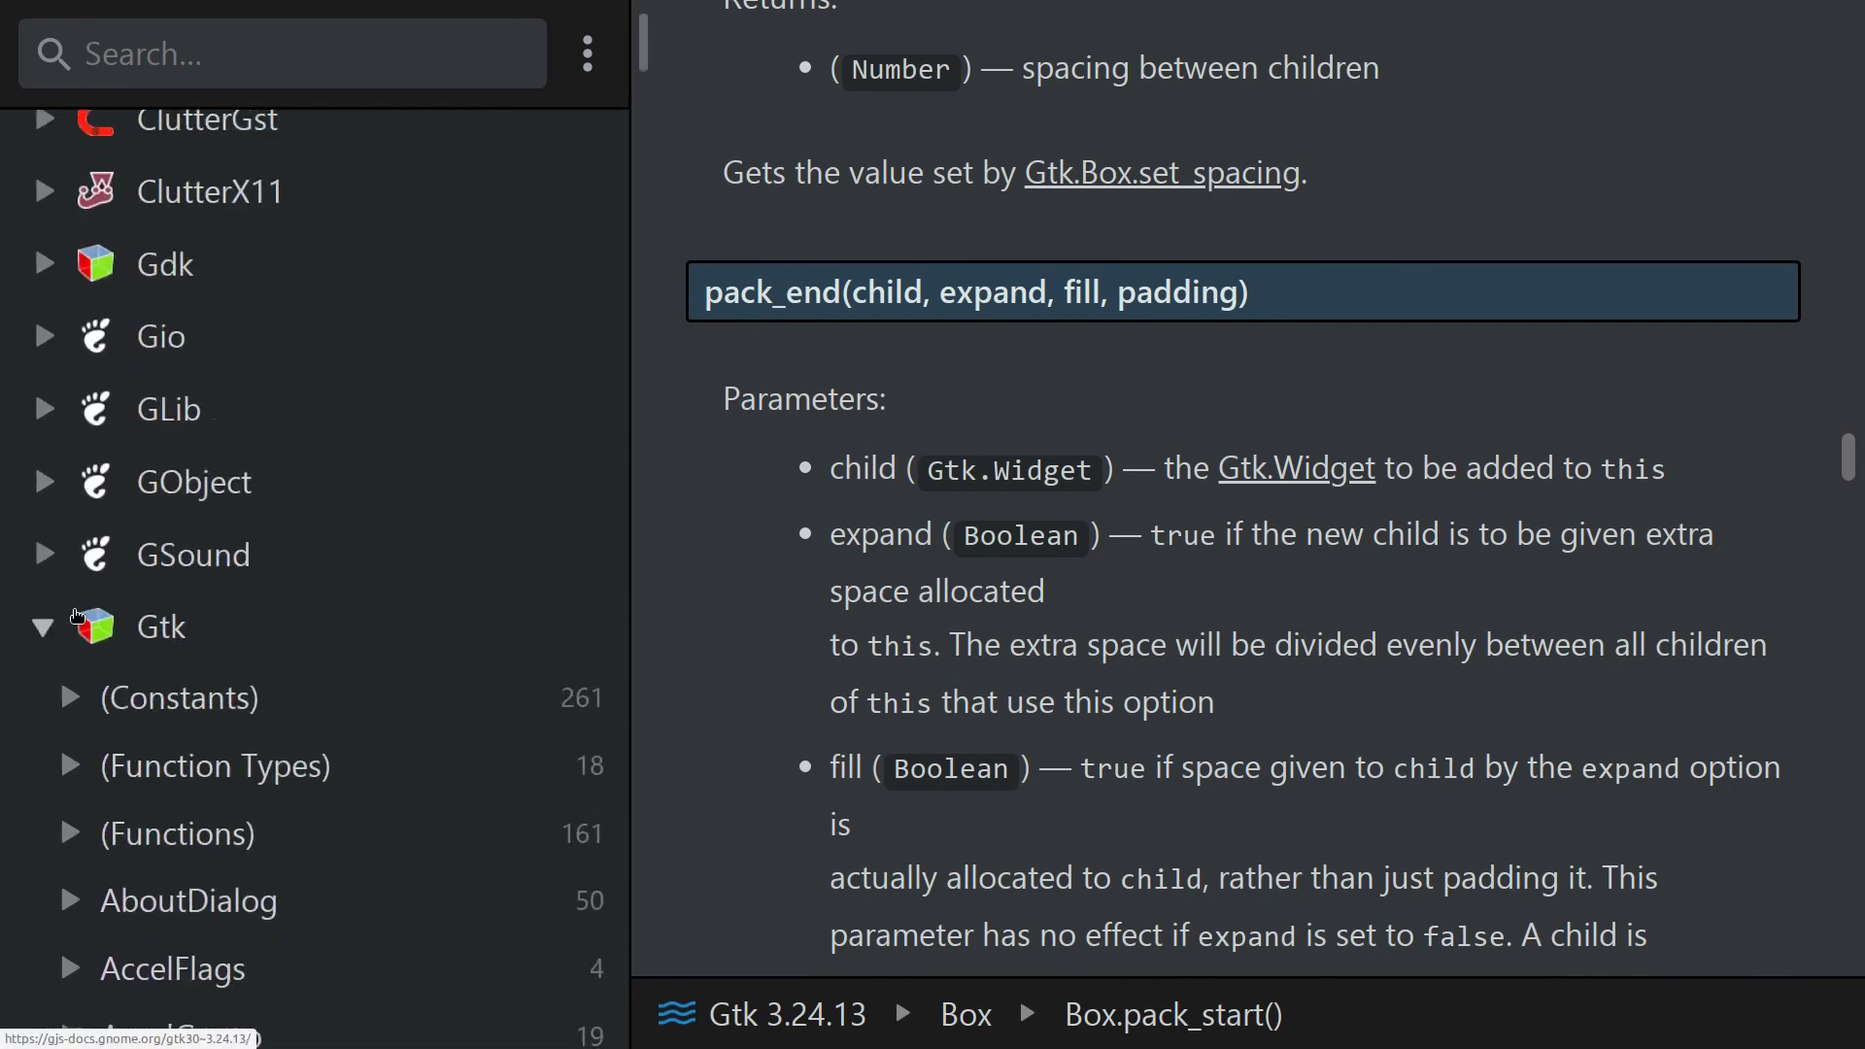
{"action": "scroll", "coordinate": [58, 729], "scroll_direction": "up", "scroll_amount": 3}
Collapse Gtk and expand the disabled Clutter library to show its versions.
{"action": "left_click", "coordinate": [49, 875]}
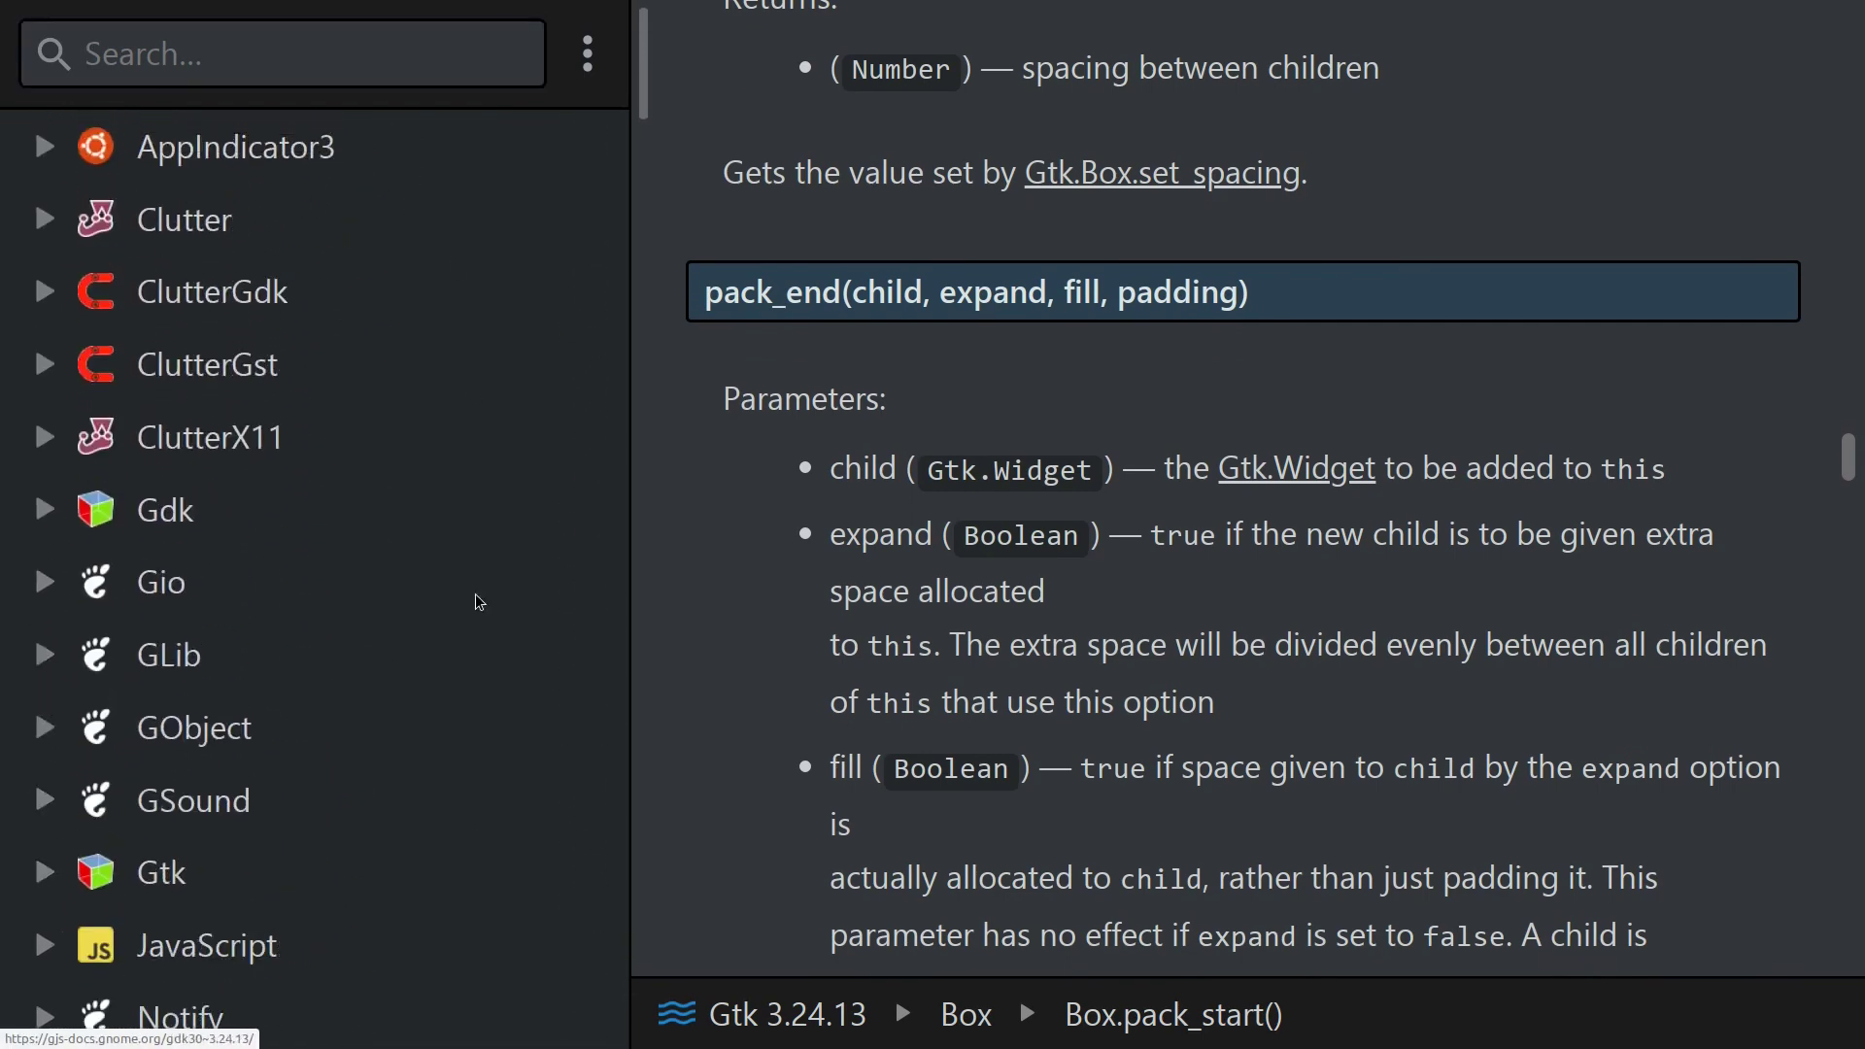
{"action": "scroll", "coordinate": [438, 685], "scroll_direction": "down", "scroll_amount": 2}
{"action": "scroll", "coordinate": [393, 685], "scroll_direction": "down", "scroll_amount": 3}
{"action": "scroll", "coordinate": [374, 663], "scroll_direction": "down", "scroll_amount": 4}
{"action": "scroll", "coordinate": [374, 650], "scroll_direction": "down", "scroll_amount": 2}
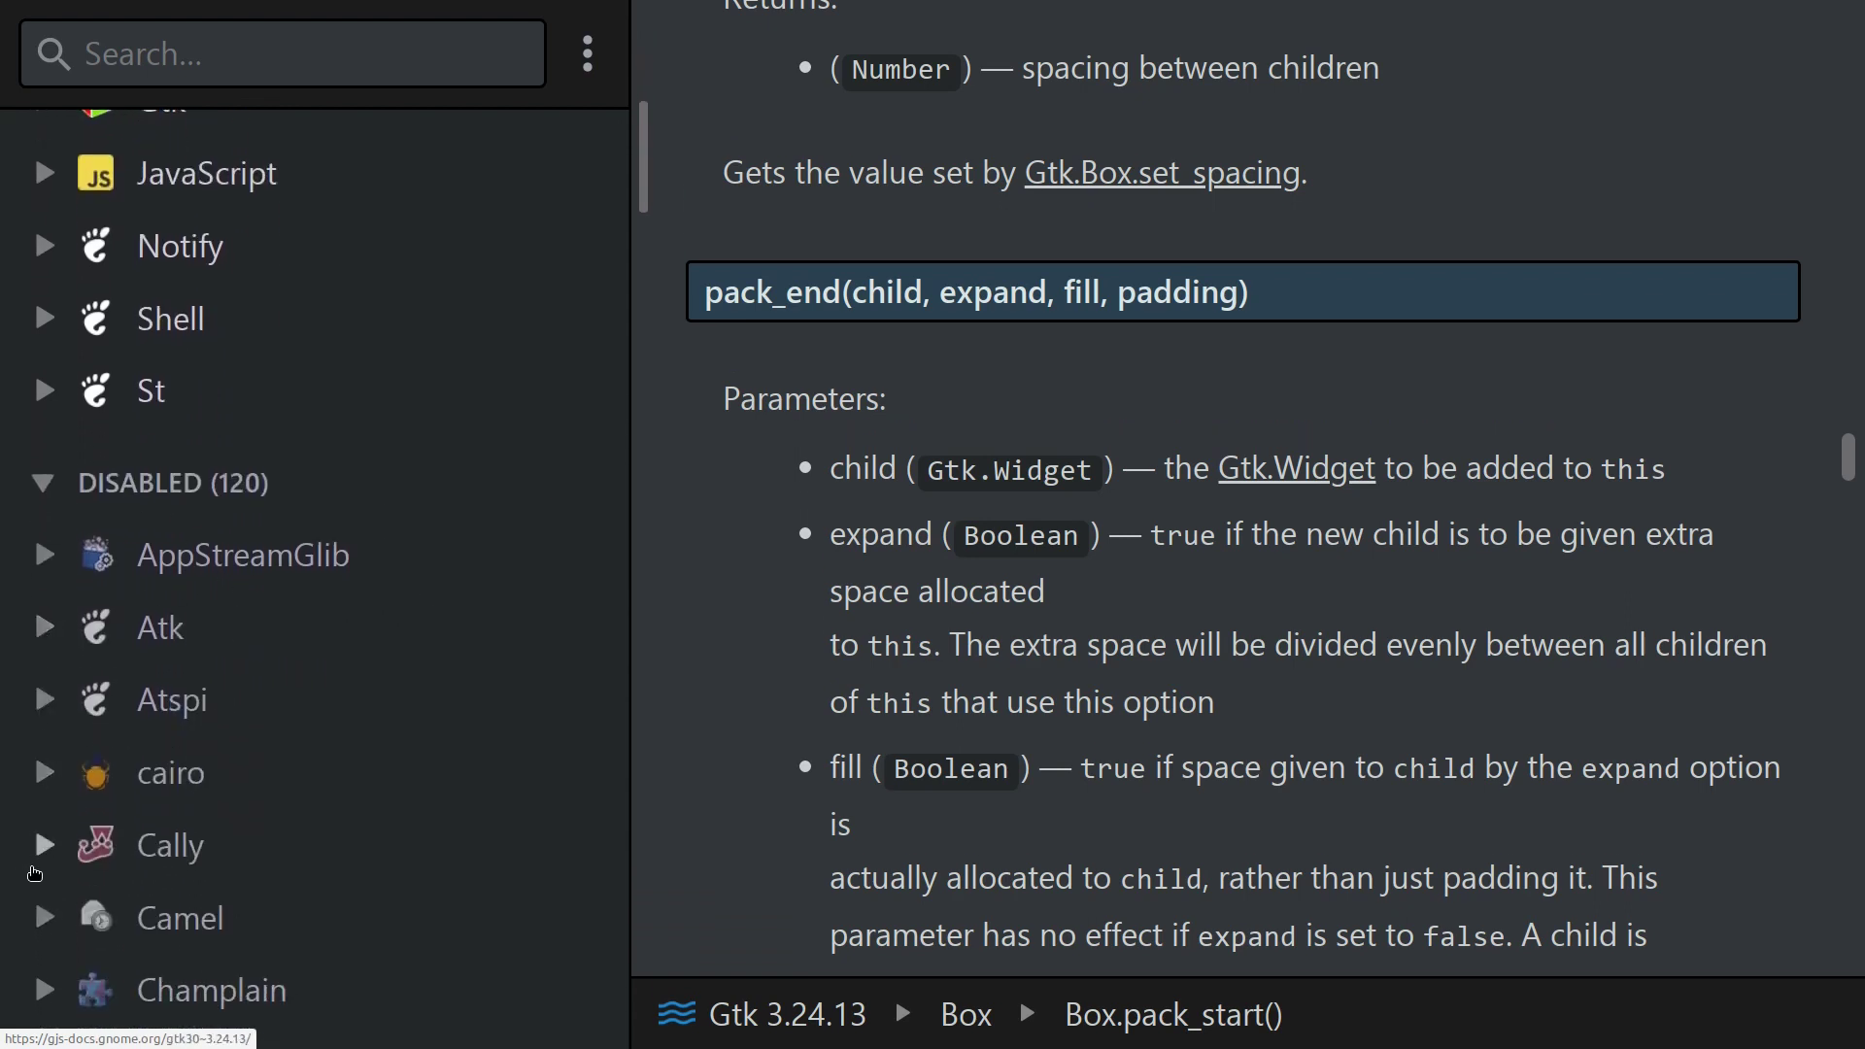
{"action": "scroll", "coordinate": [54, 861], "scroll_direction": "down", "scroll_amount": 5}
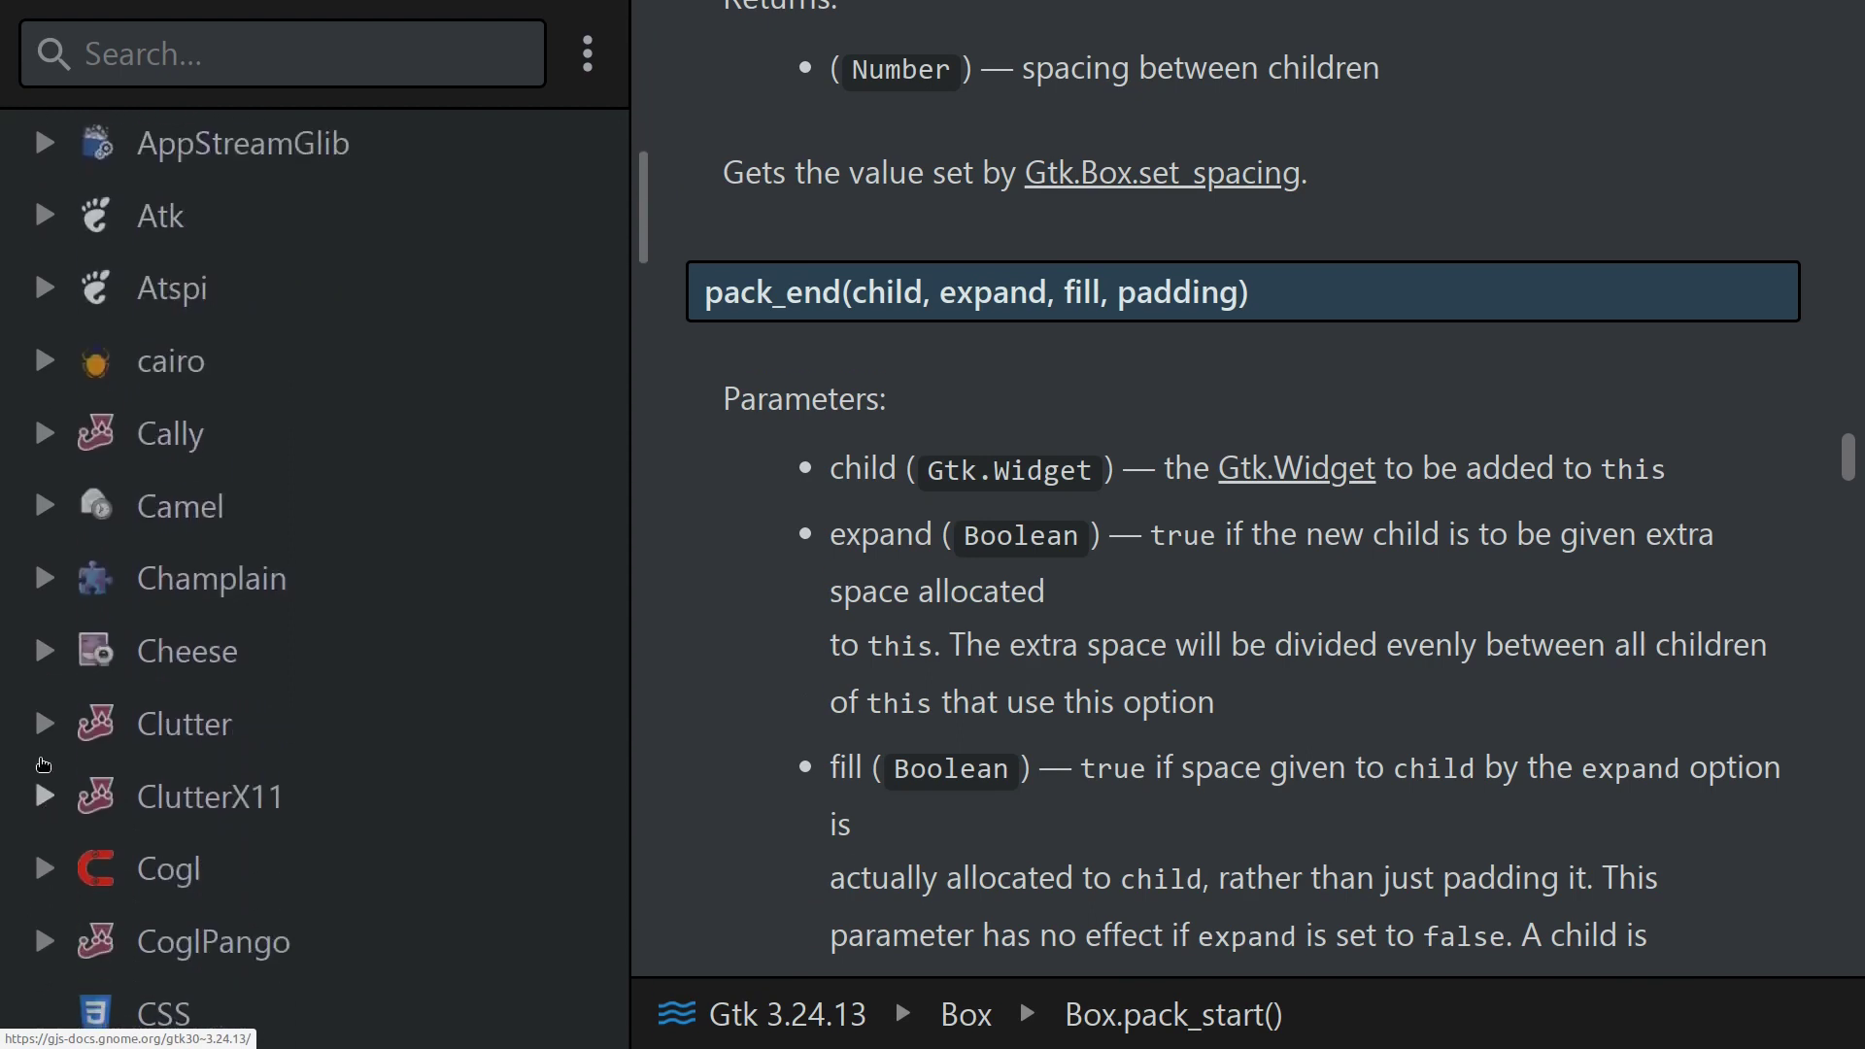
{"action": "left_click", "coordinate": [44, 729]}
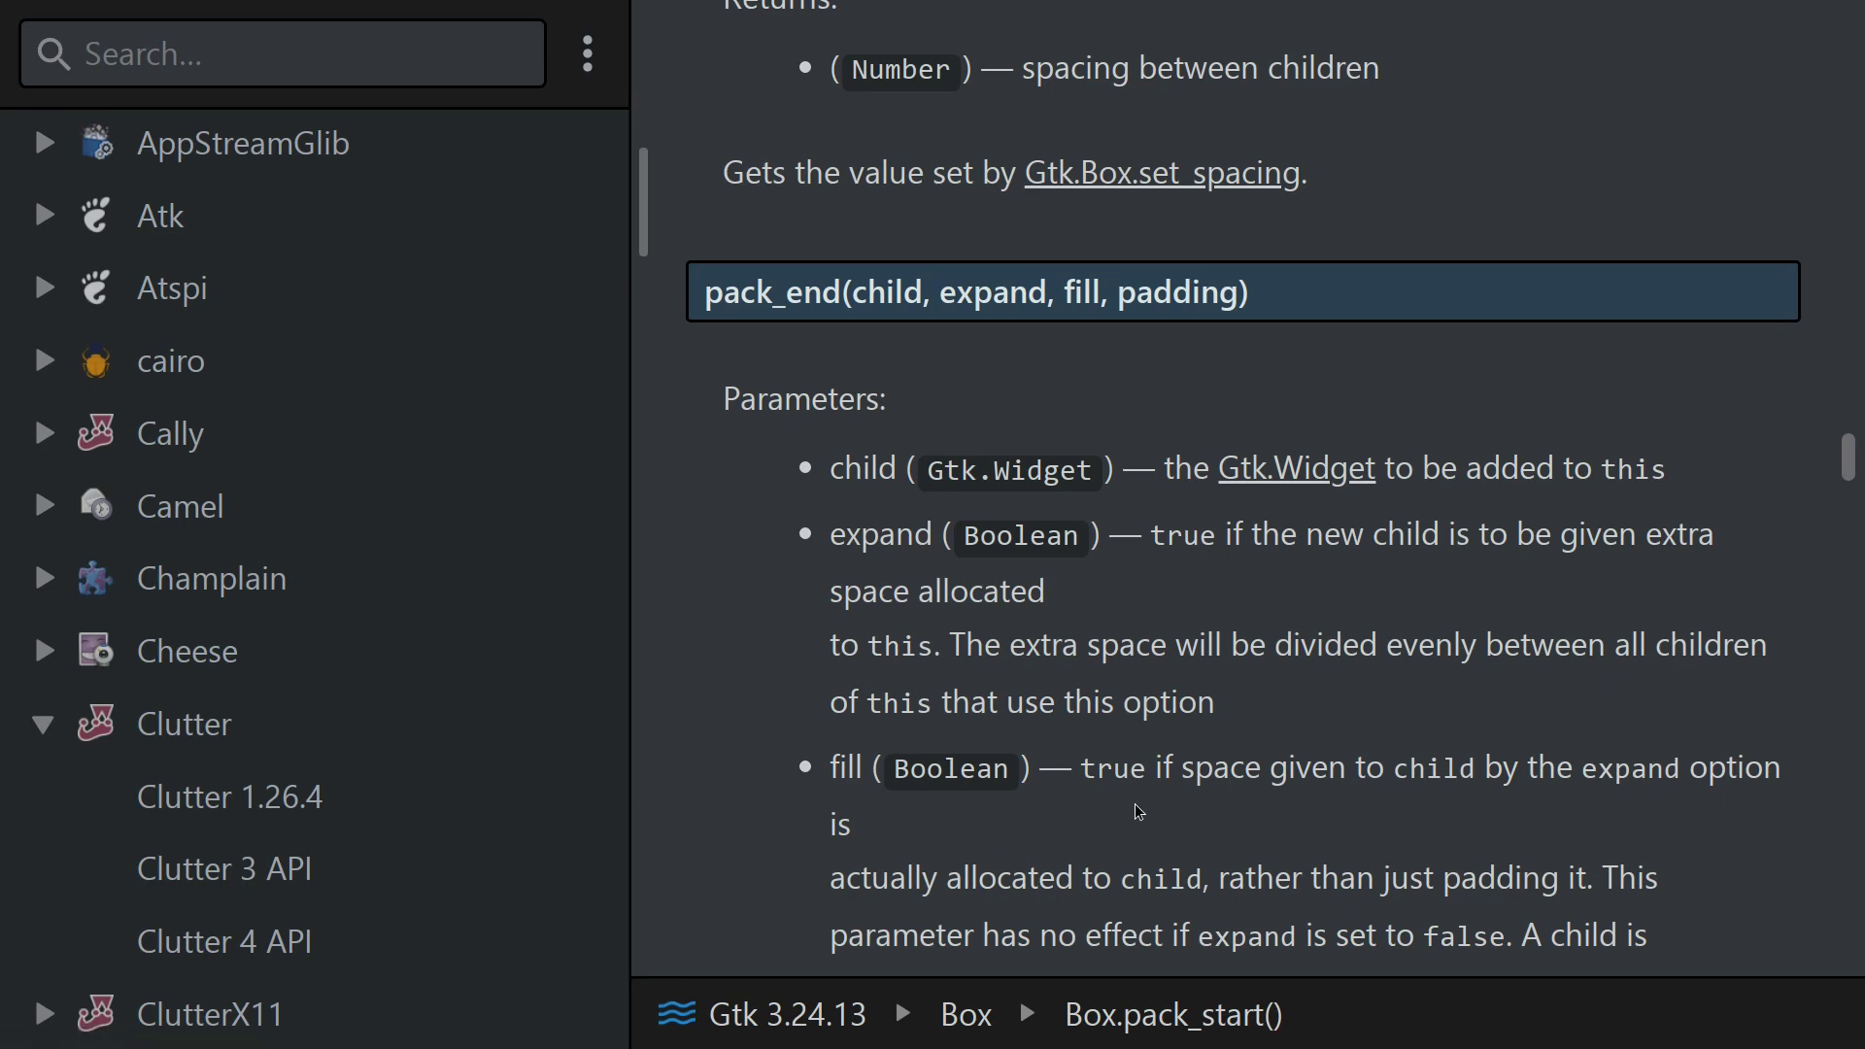
Switch through the ext.js editor and docs viewer to the GitLab js/ui file listing.
{"action": "key", "text": "alt+Tab"}
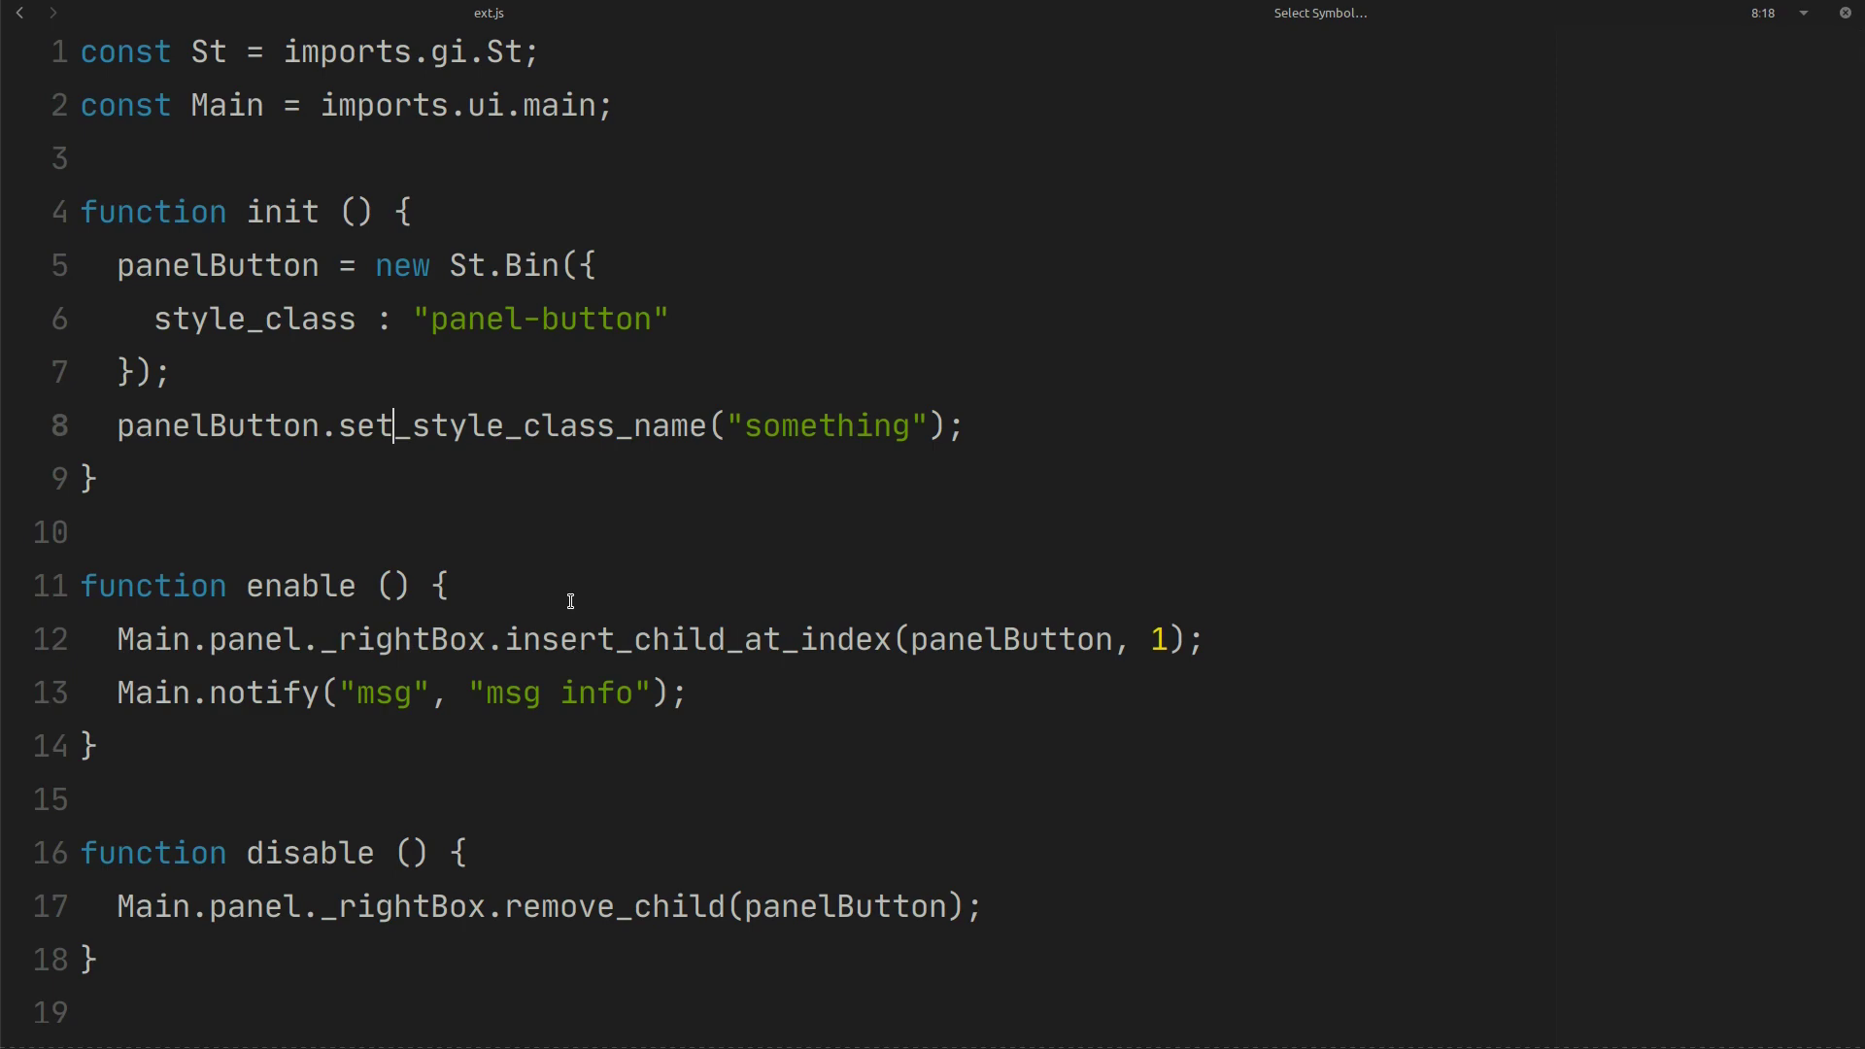
{"action": "key", "text": "alt+Tab"}
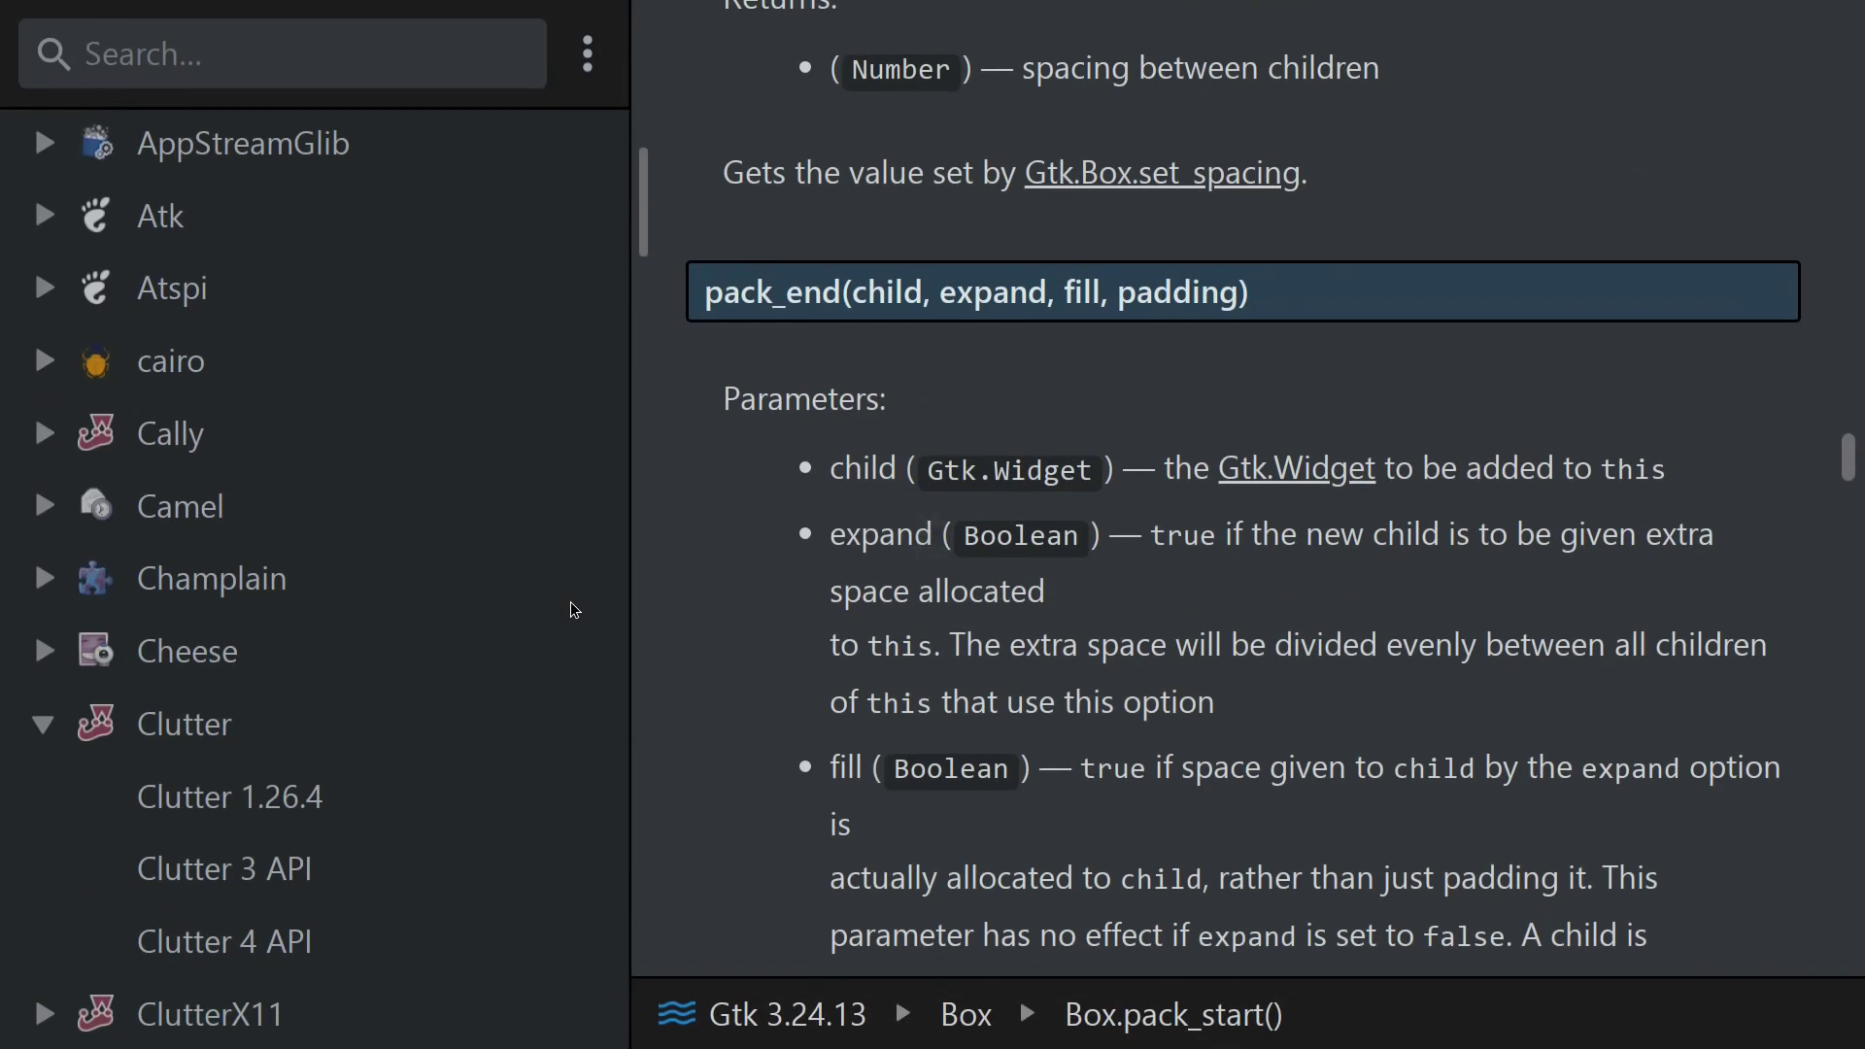
{"action": "key", "text": "alt+Tab"}
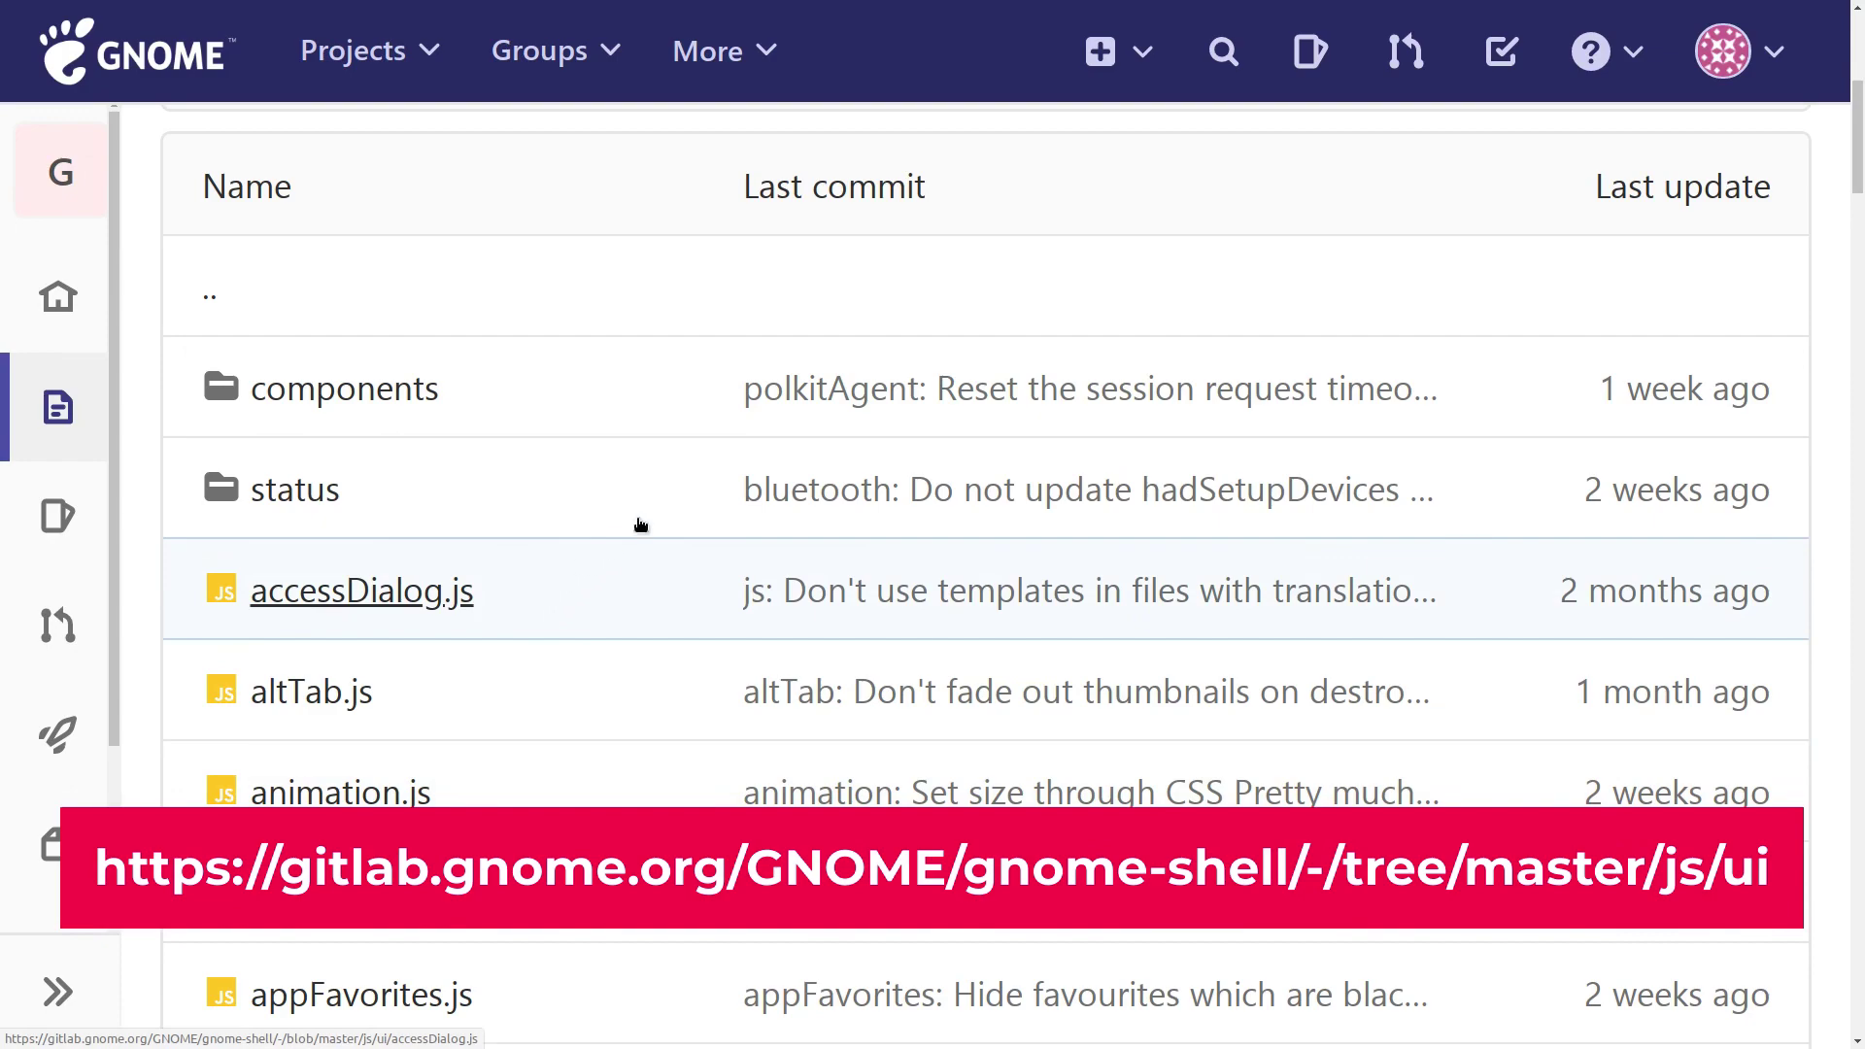
{"action": "scroll", "coordinate": [1201, 420], "scroll_direction": "down", "scroll_amount": 3}
{"action": "scroll", "coordinate": [1204, 446], "scroll_direction": "down", "scroll_amount": 3}
{"action": "scroll", "coordinate": [646, 478], "scroll_direction": "down", "scroll_amount": 3}
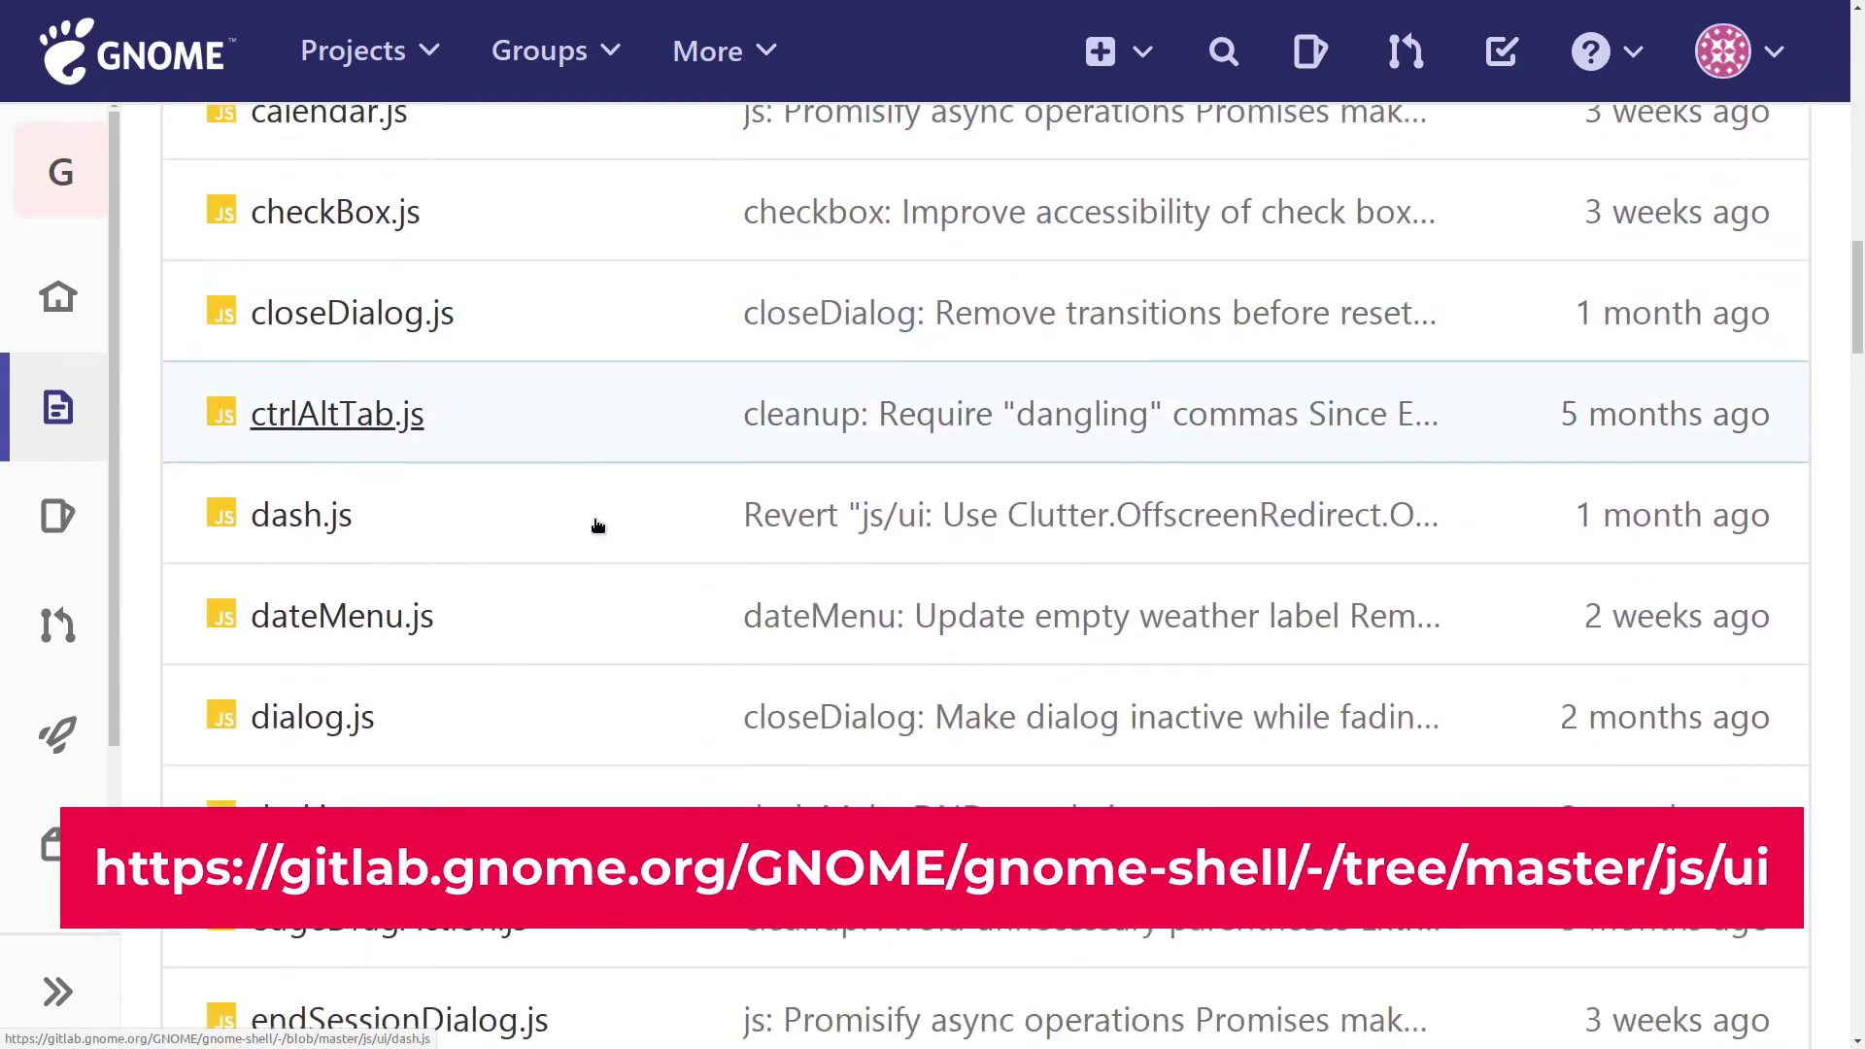
{"action": "scroll", "coordinate": [596, 525], "scroll_direction": "down", "scroll_amount": 3}
{"action": "scroll", "coordinate": [613, 545], "scroll_direction": "down", "scroll_amount": 3}
{"action": "scroll", "coordinate": [641, 545], "scroll_direction": "down", "scroll_amount": 6}
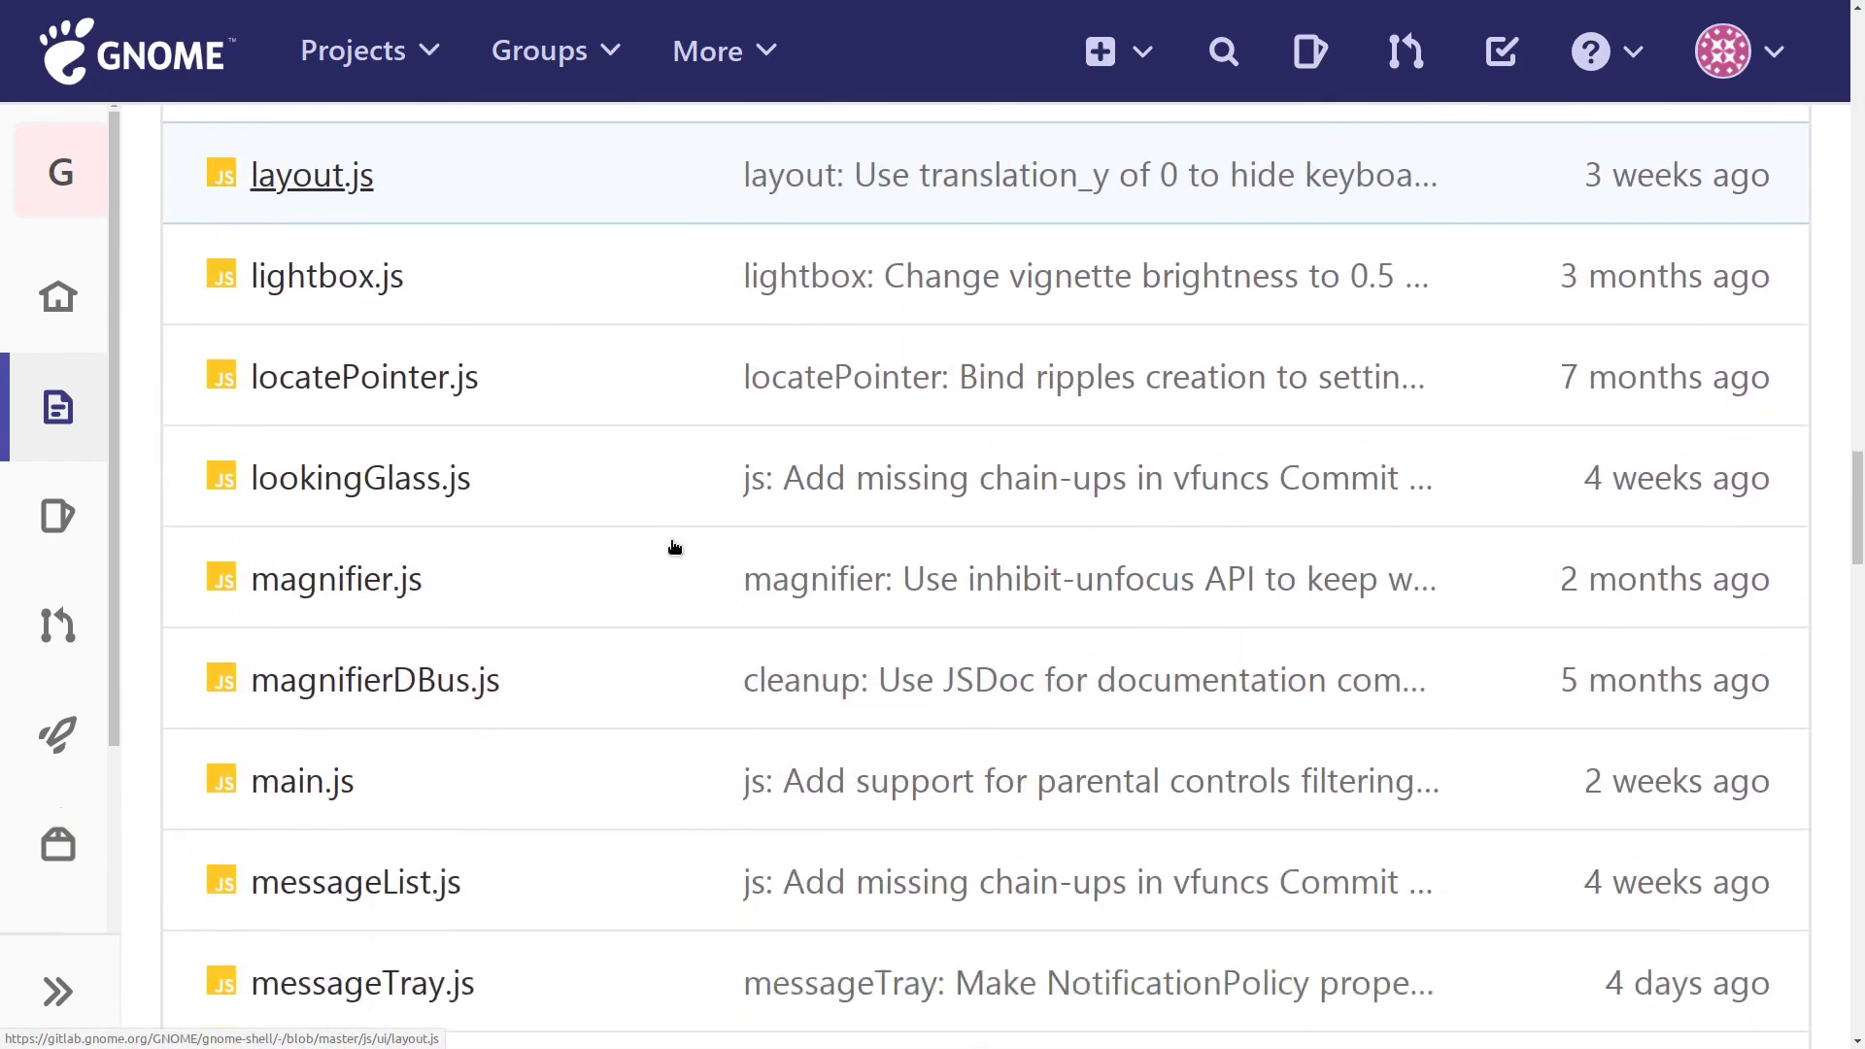
{"action": "scroll", "coordinate": [664, 539], "scroll_direction": "down", "scroll_amount": 2}
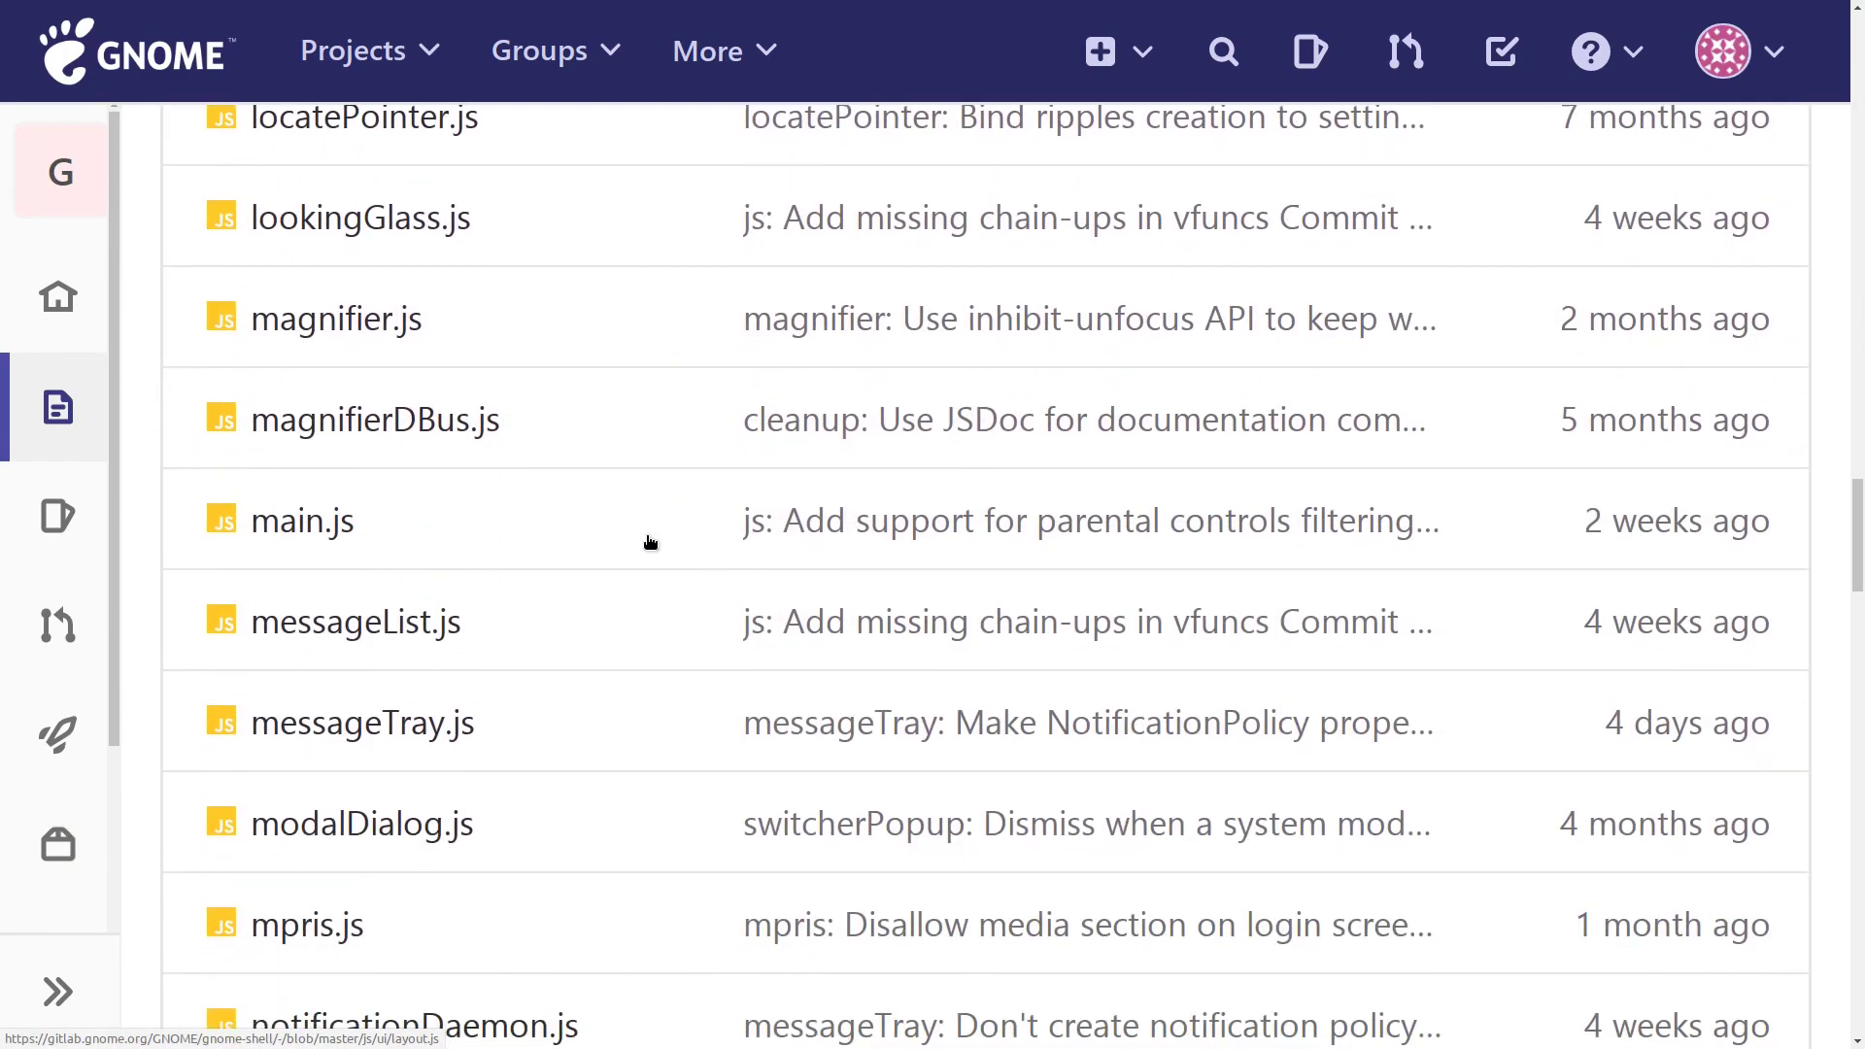
Bring up the main.js source file from the GNOME Shell js/ui folder.
{"action": "left_click", "coordinate": [326, 547]}
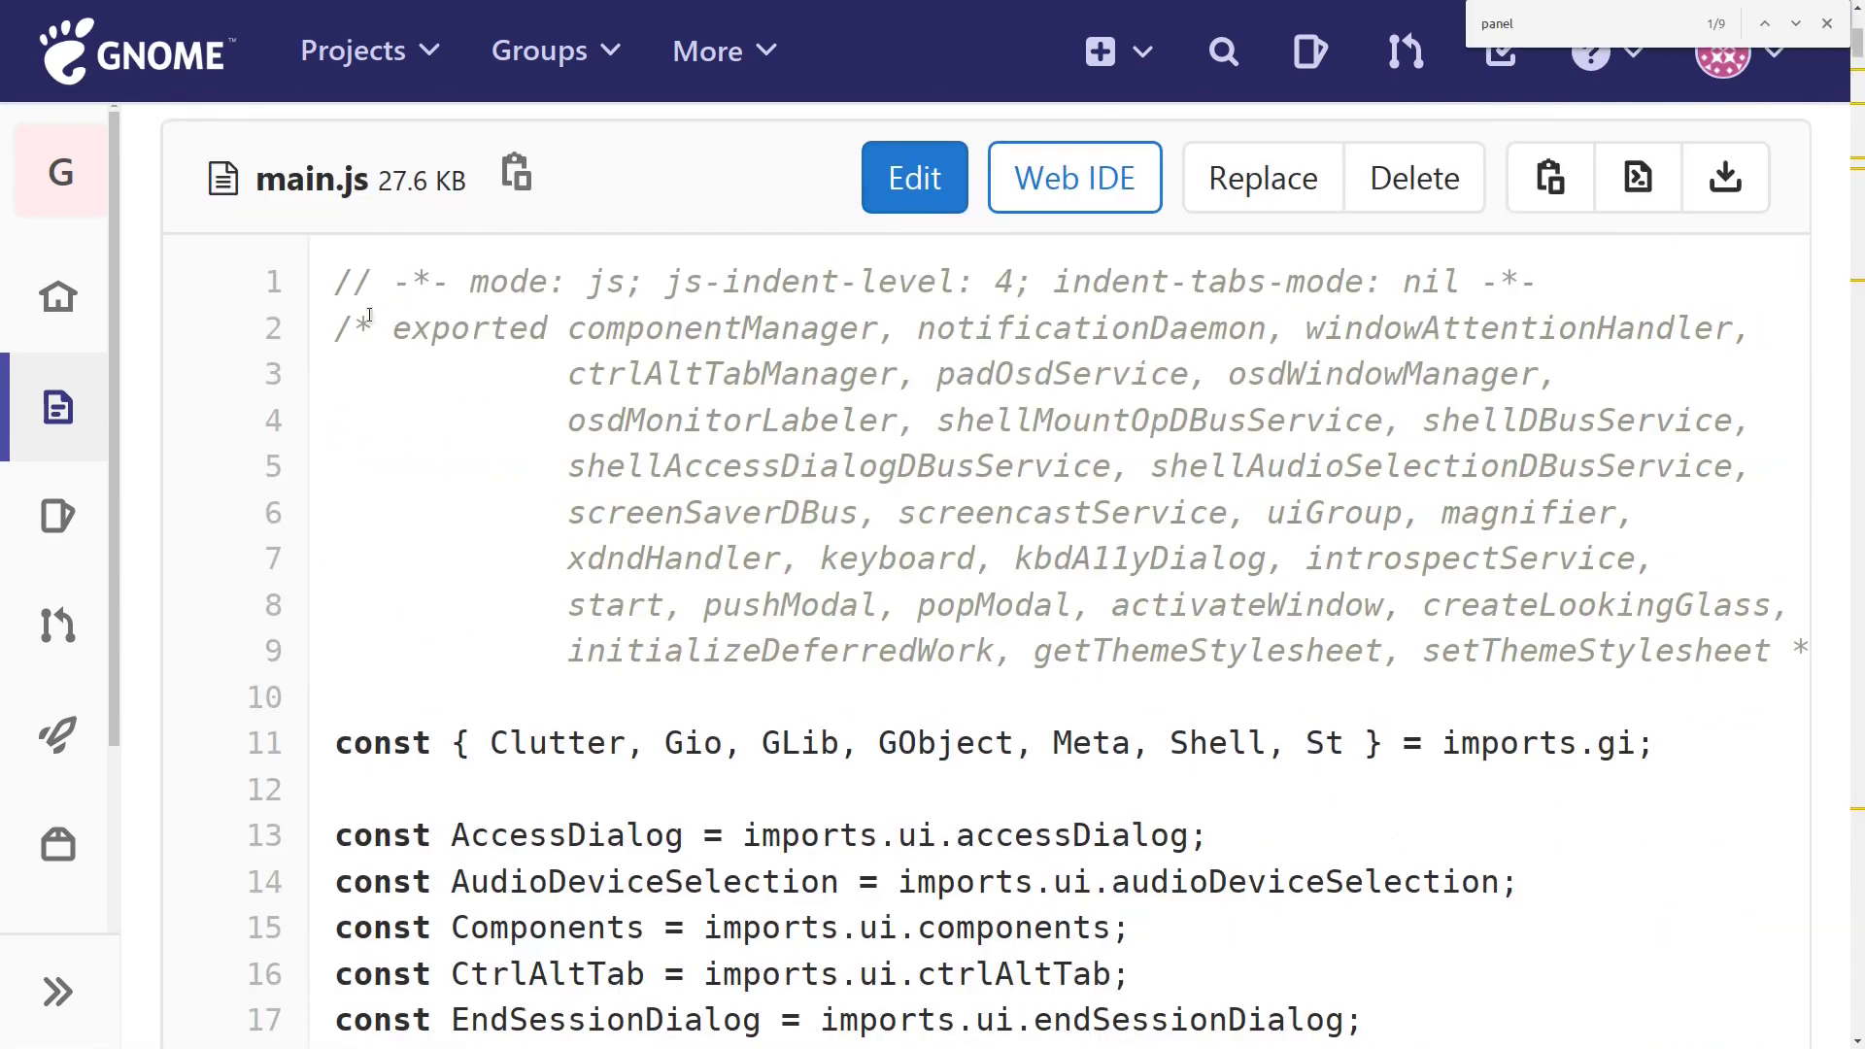
Search main.js for 'panel', leading to the Panel class's _rightBox St.BoxLayout named panelRight.
{"action": "key", "text": "ctrl+f"}
{"action": "type", "text": "panel"}
{"action": "scroll", "coordinate": [310, 353], "scroll_direction": "down", "scroll_amount": 9}
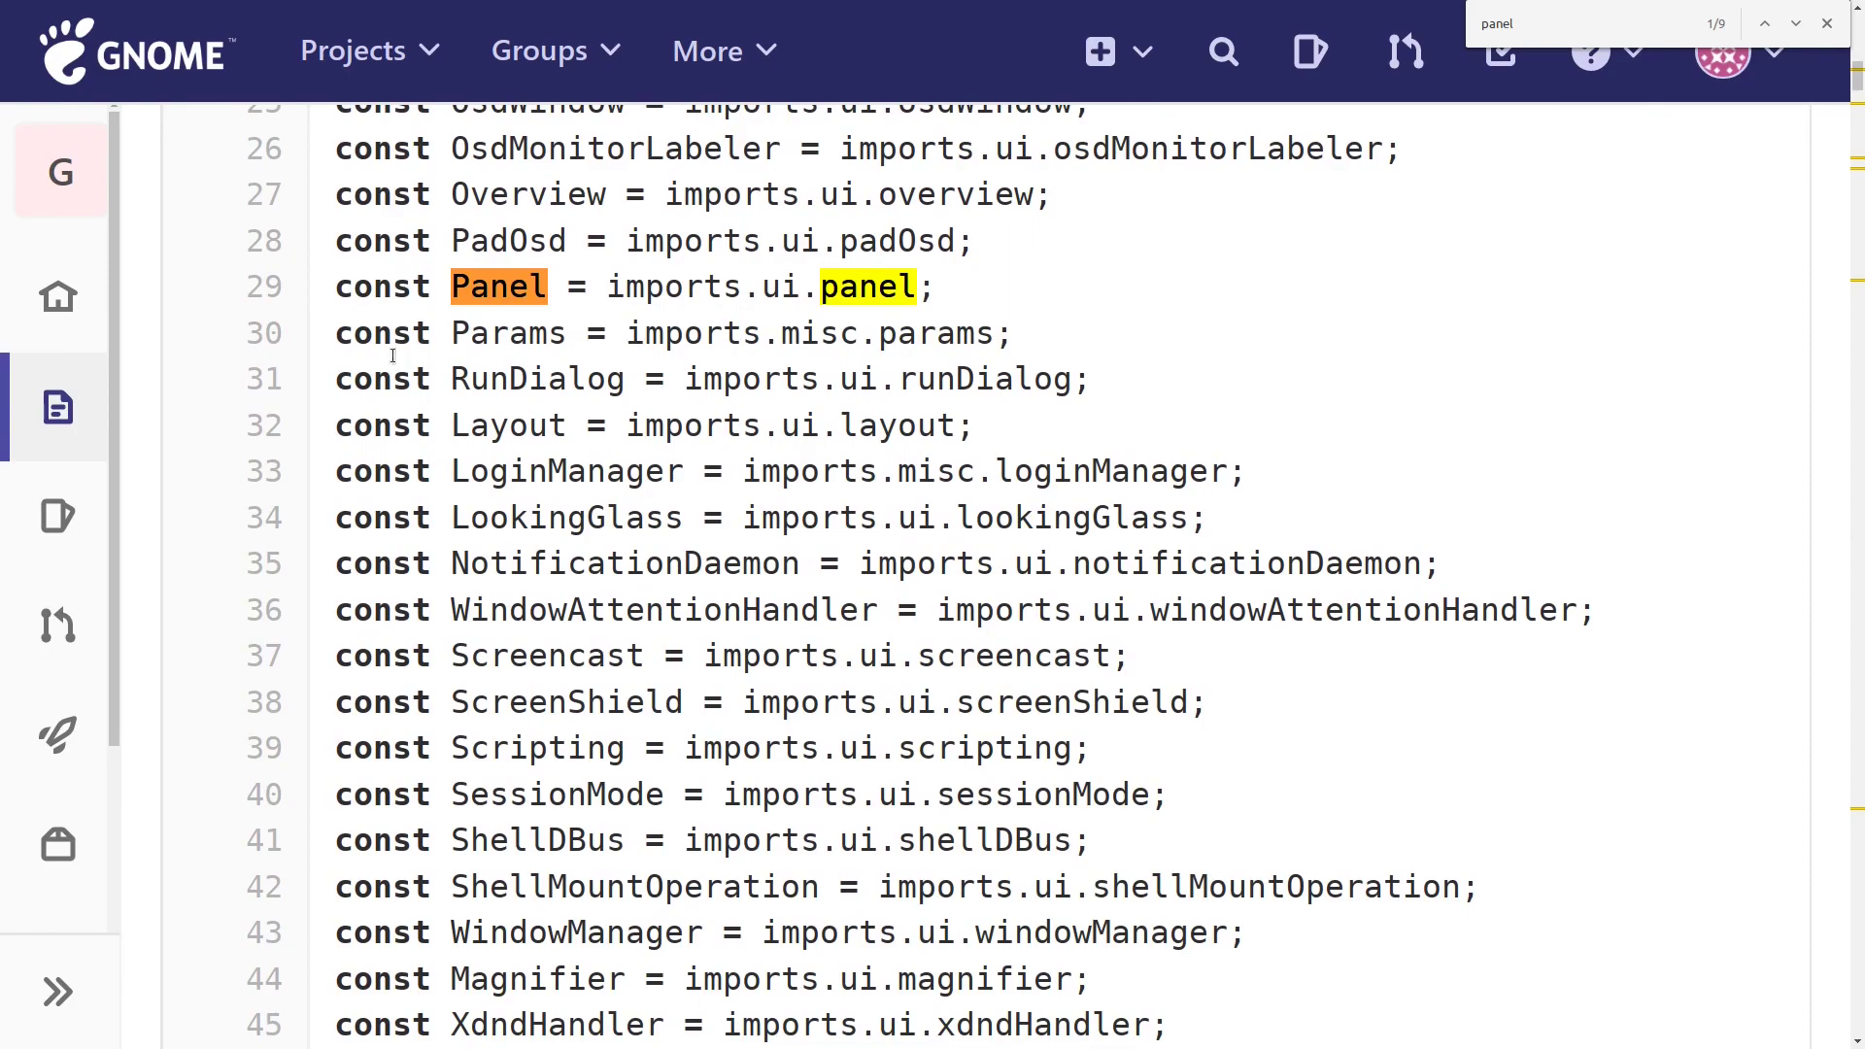
{"action": "scroll", "coordinate": [395, 366], "scroll_direction": "down", "scroll_amount": 2}
{"action": "scroll", "coordinate": [424, 481], "scroll_direction": "down", "scroll_amount": 5}
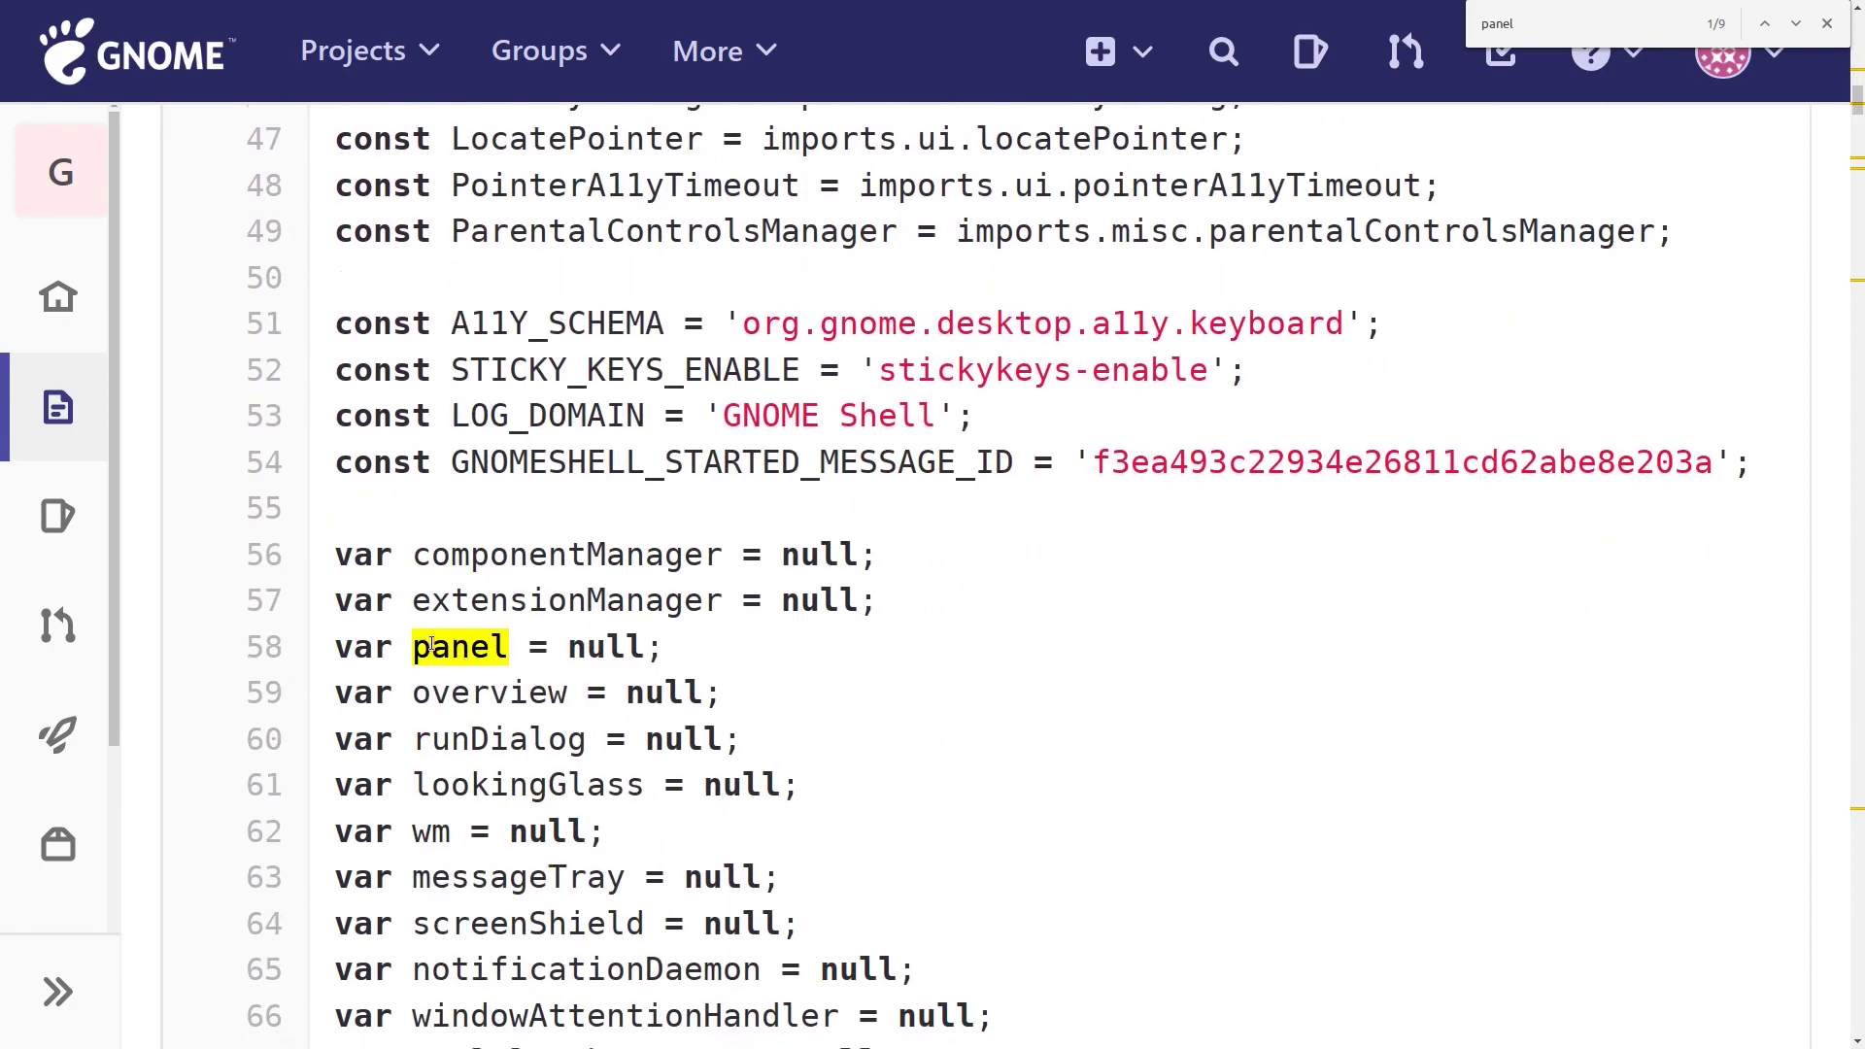
{"action": "scroll", "coordinate": [611, 652], "scroll_direction": "down", "scroll_amount": 1}
{"action": "scroll", "coordinate": [613, 646], "scroll_direction": "down", "scroll_amount": 7}
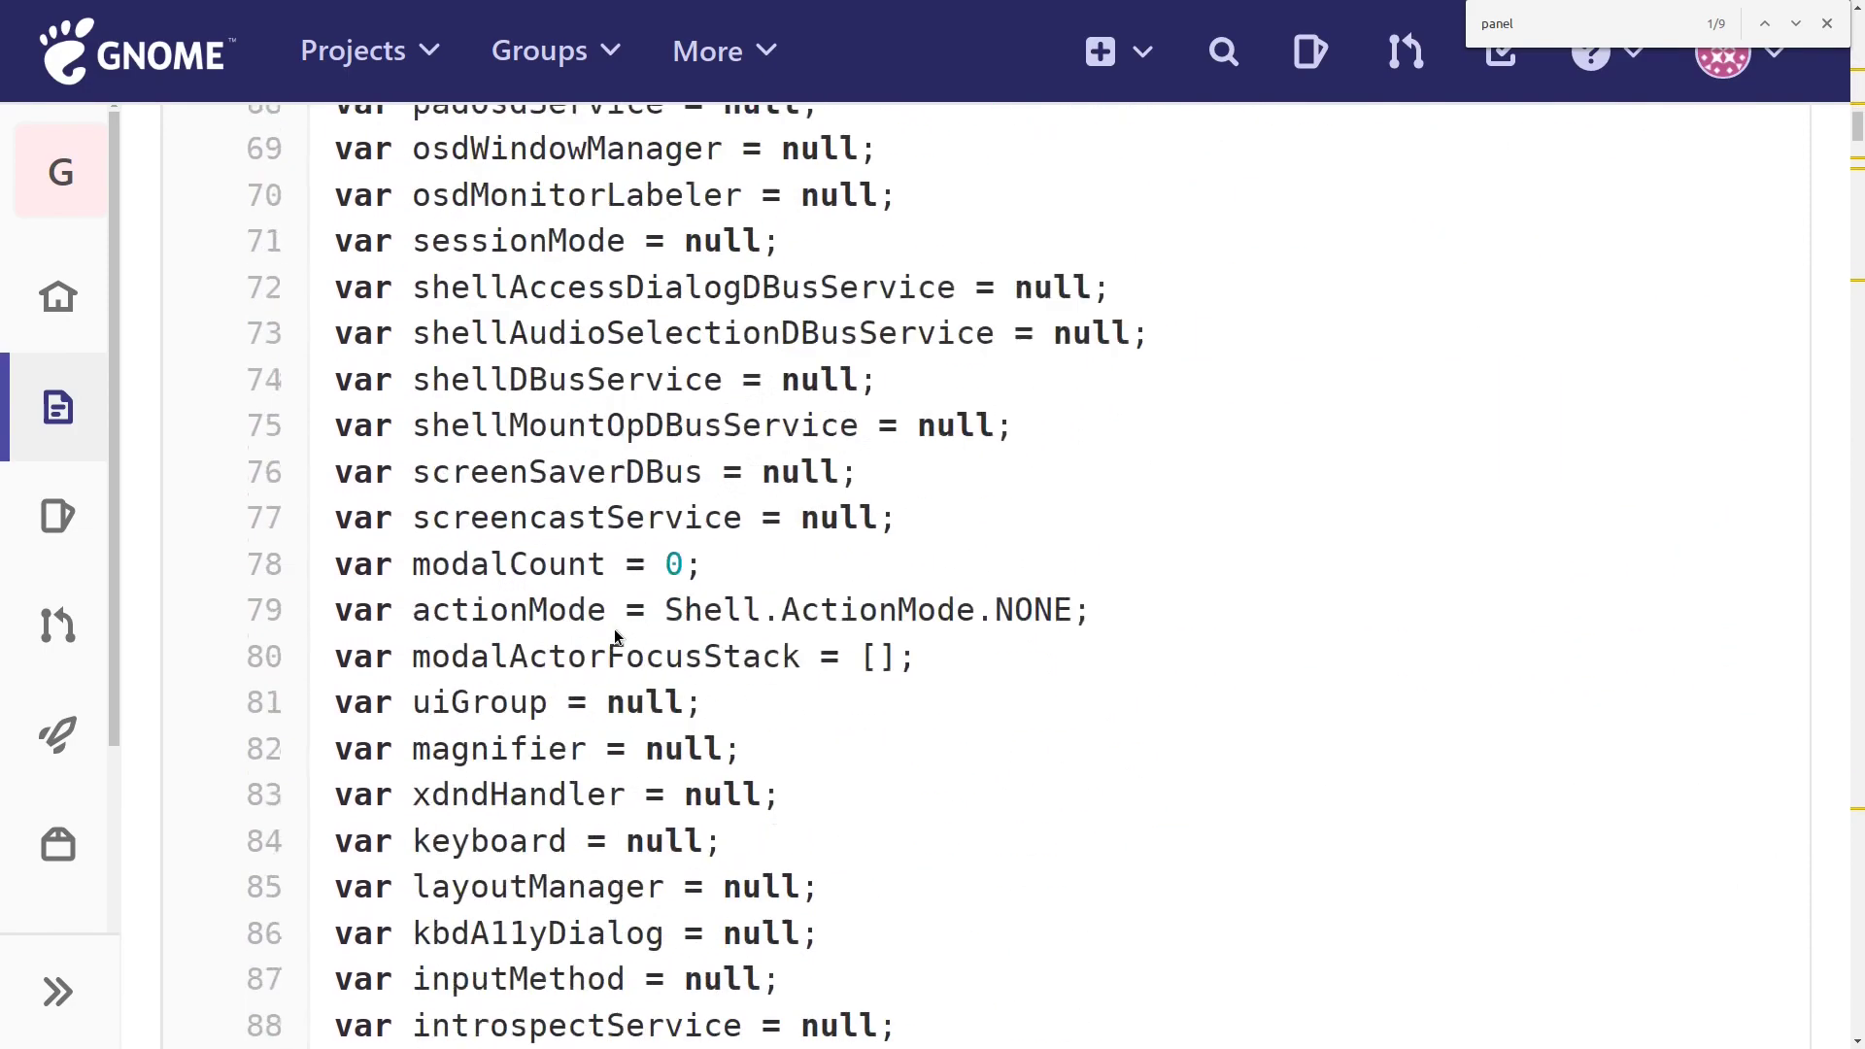
{"action": "scroll", "coordinate": [613, 641], "scroll_direction": "down", "scroll_amount": 6}
{"action": "scroll", "coordinate": [616, 637], "scroll_direction": "down", "scroll_amount": 5}
{"action": "scroll", "coordinate": [614, 634], "scroll_direction": "down", "scroll_amount": 1}
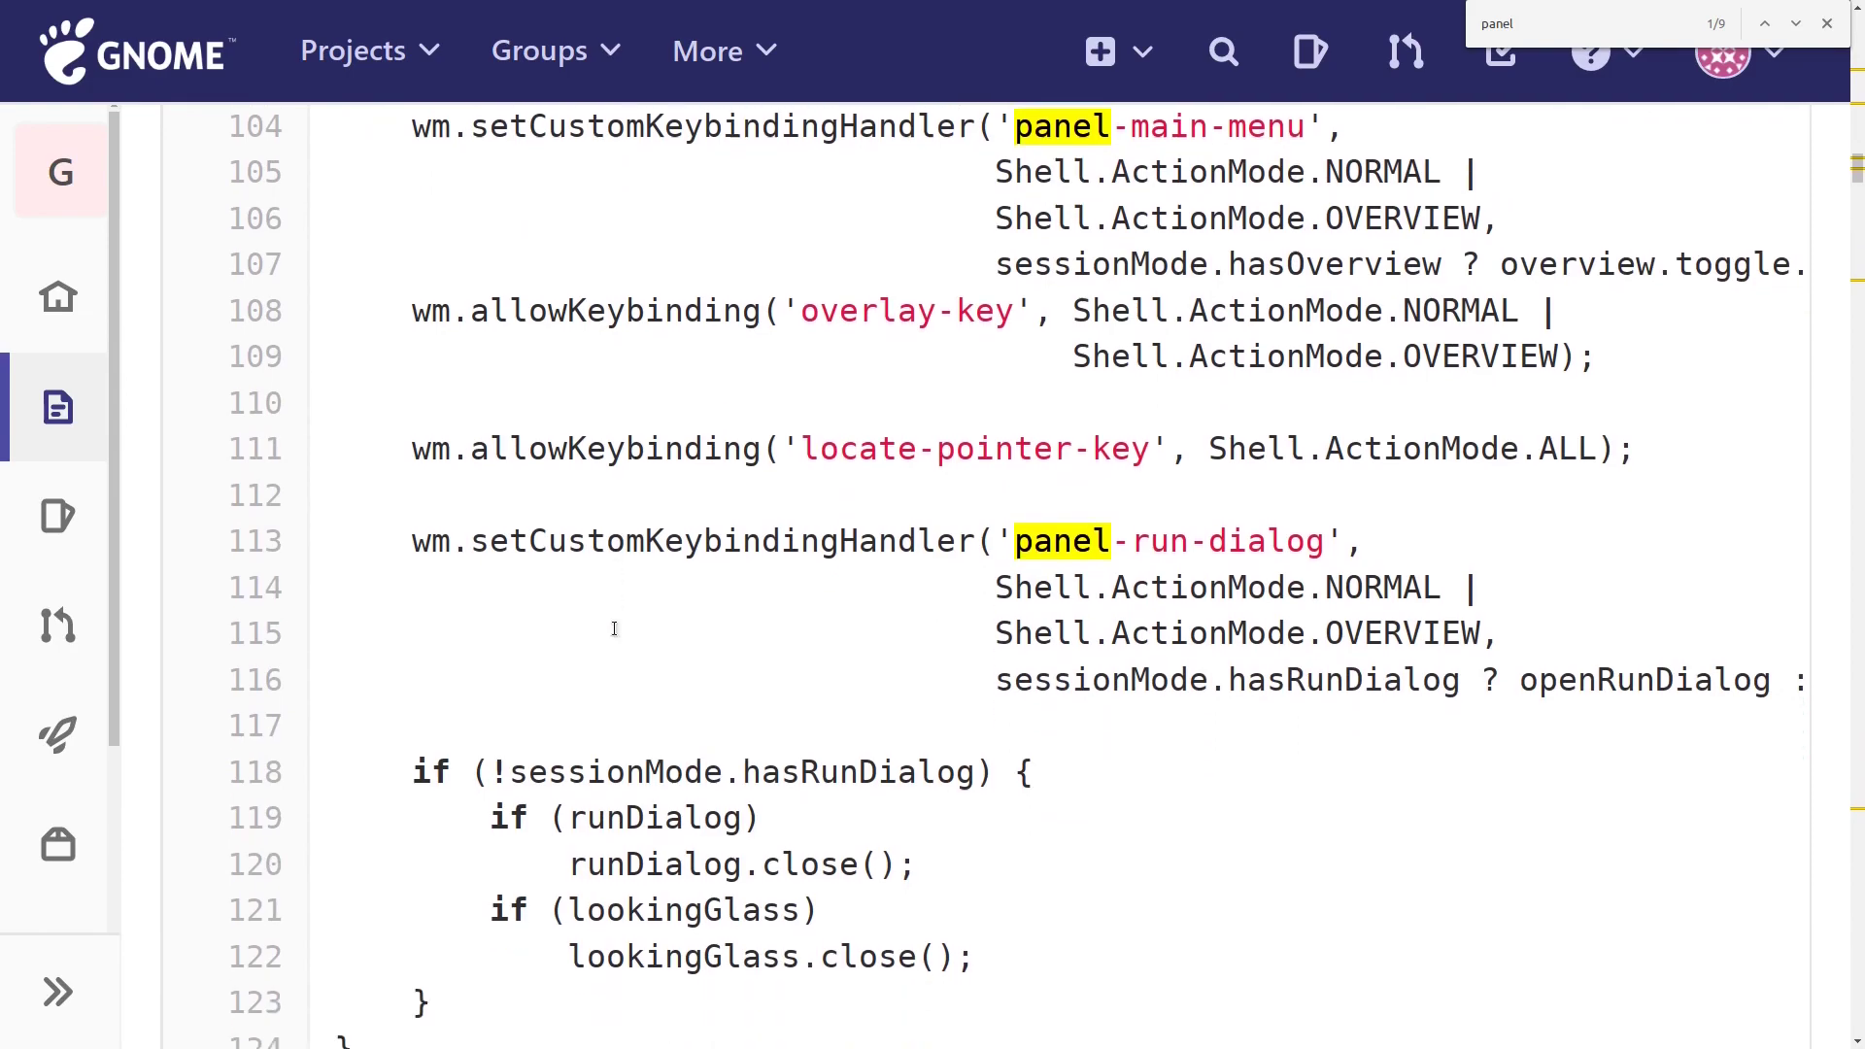
{"action": "scroll", "coordinate": [612, 629], "scroll_direction": "down", "scroll_amount": 6}
{"action": "scroll", "coordinate": [729, 642], "scroll_direction": "down", "scroll_amount": 3}
{"action": "scroll", "coordinate": [755, 649], "scroll_direction": "down", "scroll_amount": 5}
{"action": "scroll", "coordinate": [754, 649], "scroll_direction": "down", "scroll_amount": 2}
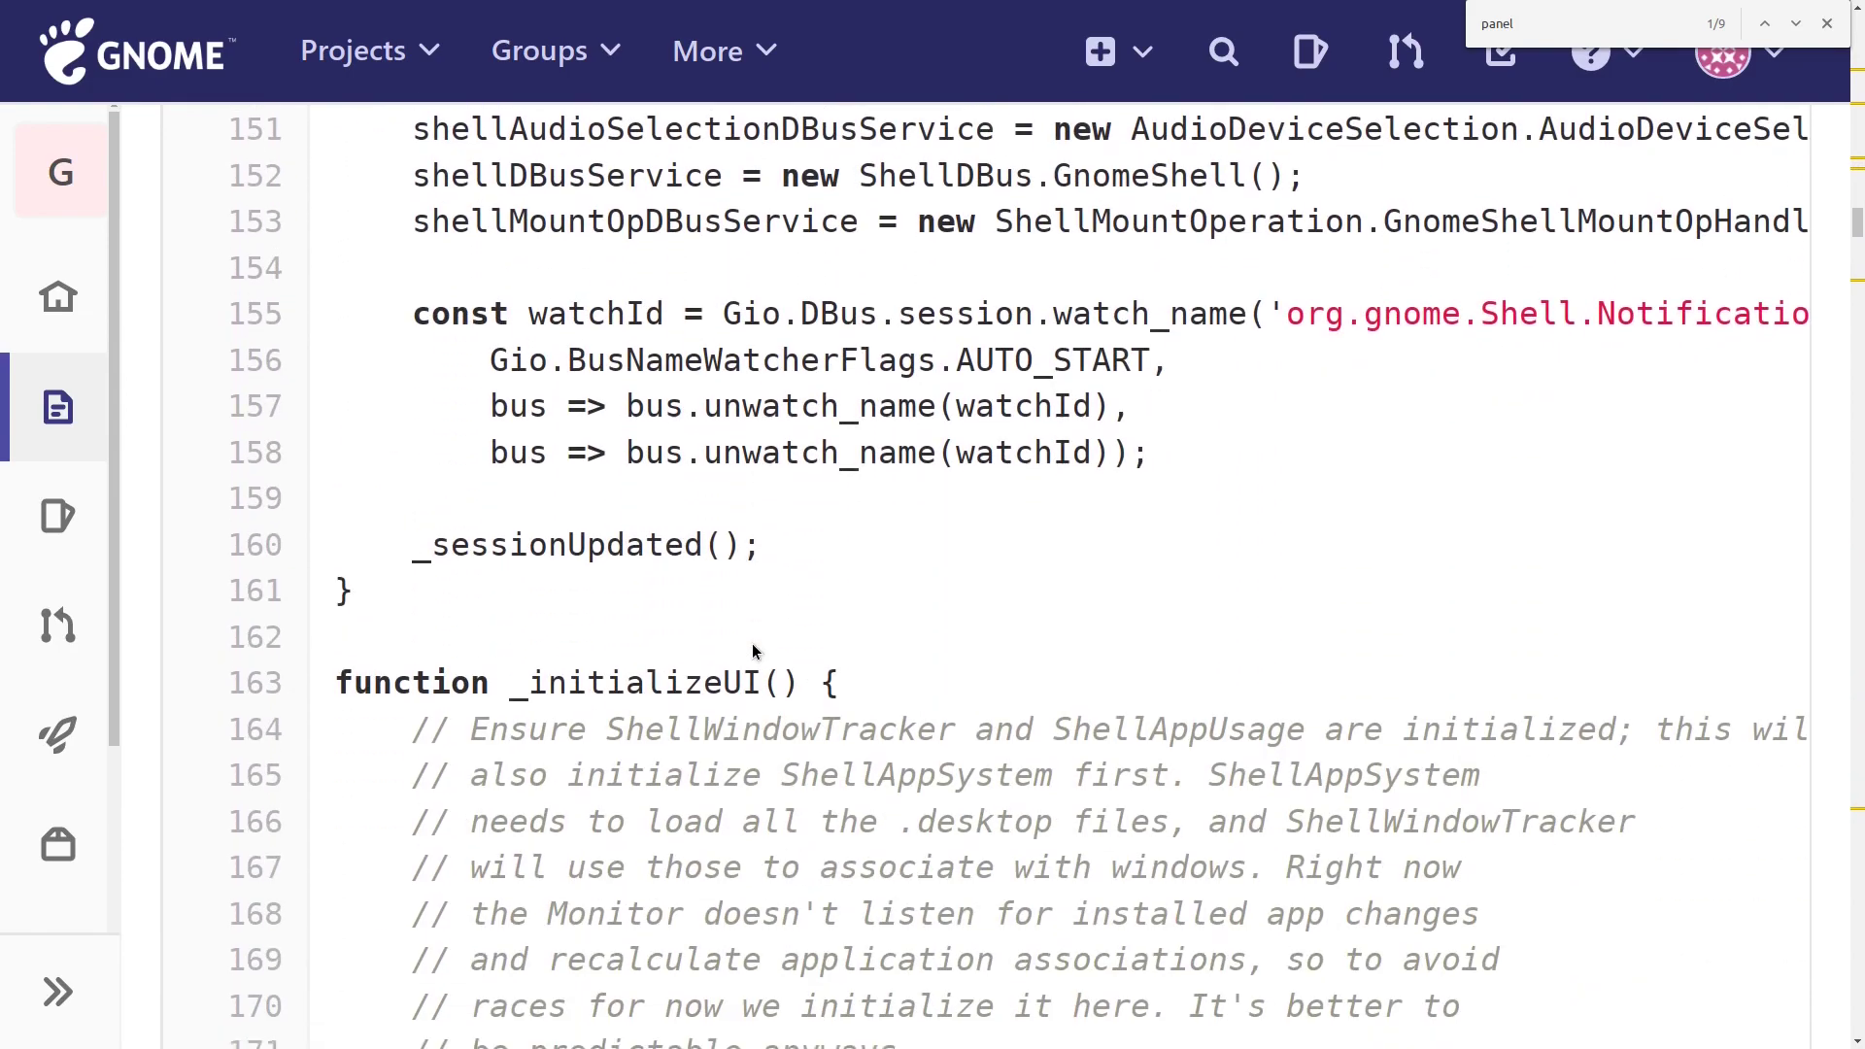
{"action": "scroll", "coordinate": [752, 648], "scroll_direction": "down", "scroll_amount": 5}
{"action": "scroll", "coordinate": [750, 645], "scroll_direction": "down", "scroll_amount": 6}
{"action": "scroll", "coordinate": [747, 643], "scroll_direction": "down", "scroll_amount": 2}
{"action": "scroll", "coordinate": [747, 643], "scroll_direction": "down", "scroll_amount": 2}
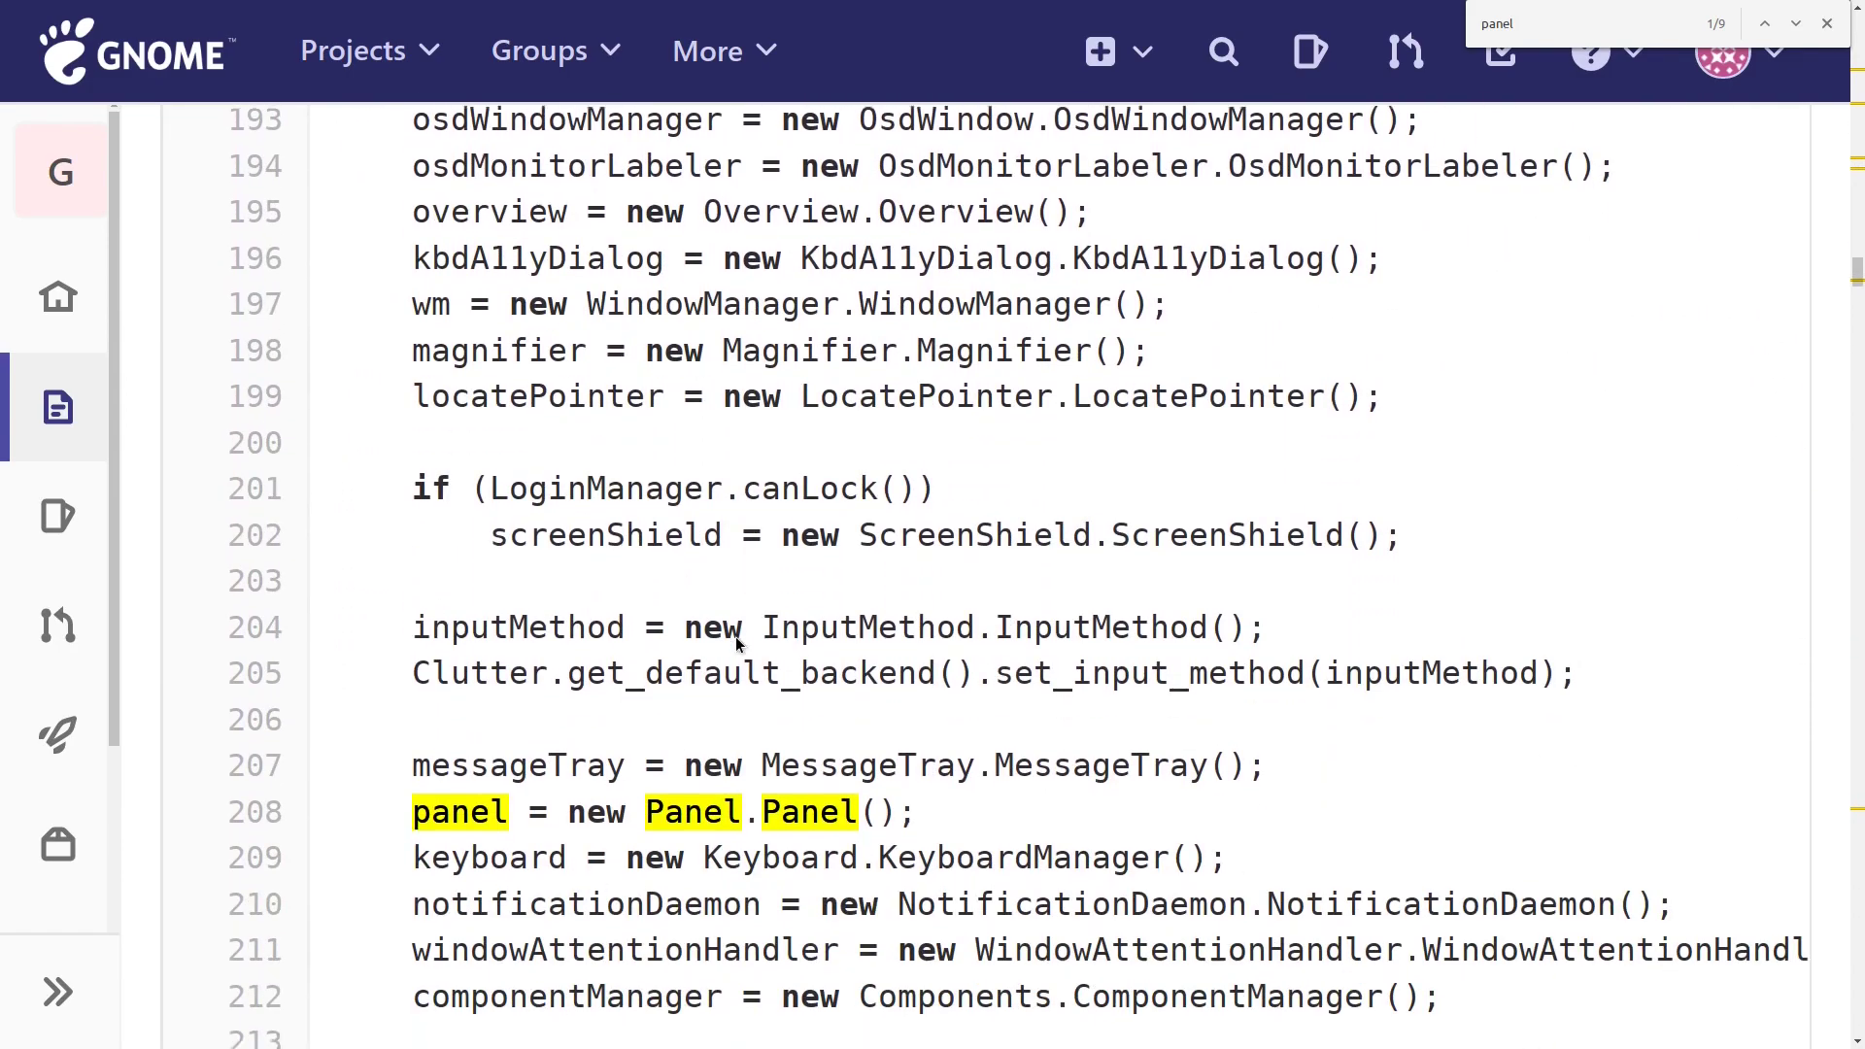
{"action": "scroll", "coordinate": [714, 670], "scroll_direction": "down", "scroll_amount": 1}
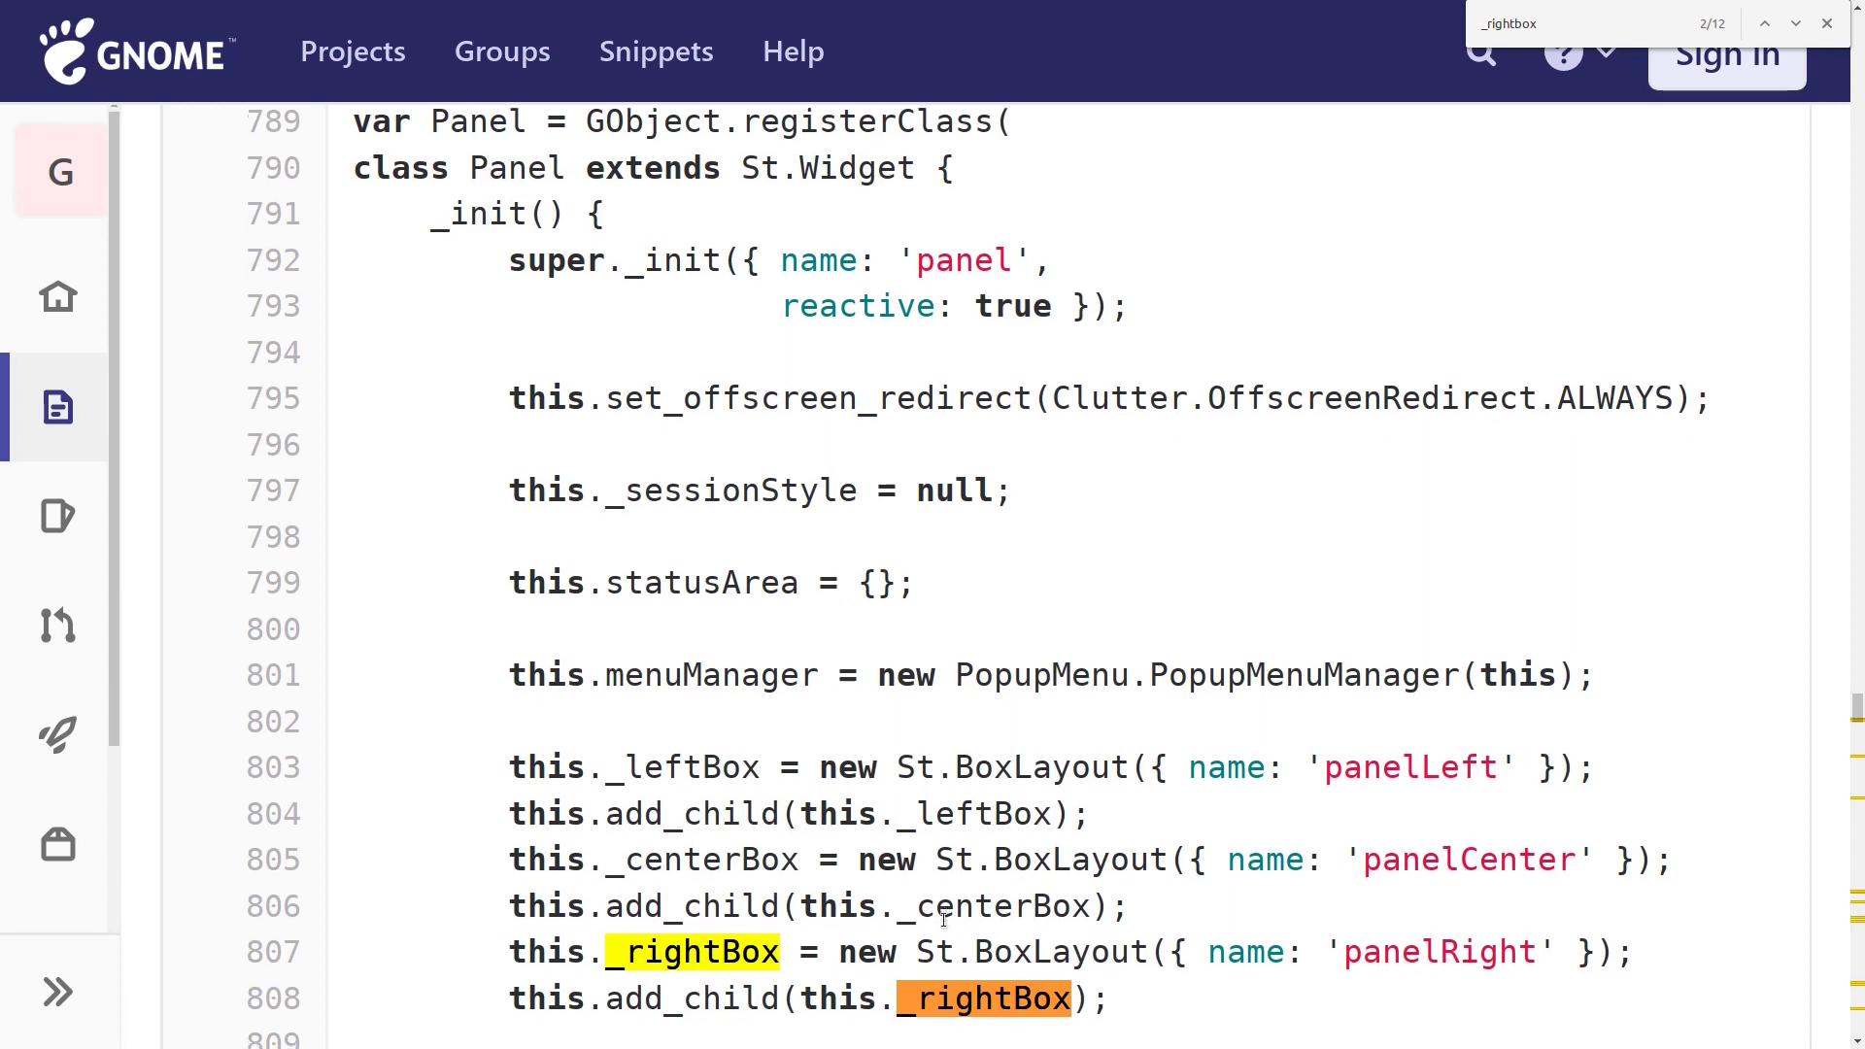
{"action": "scroll", "coordinate": [943, 919], "scroll_direction": "down", "scroll_amount": 1}
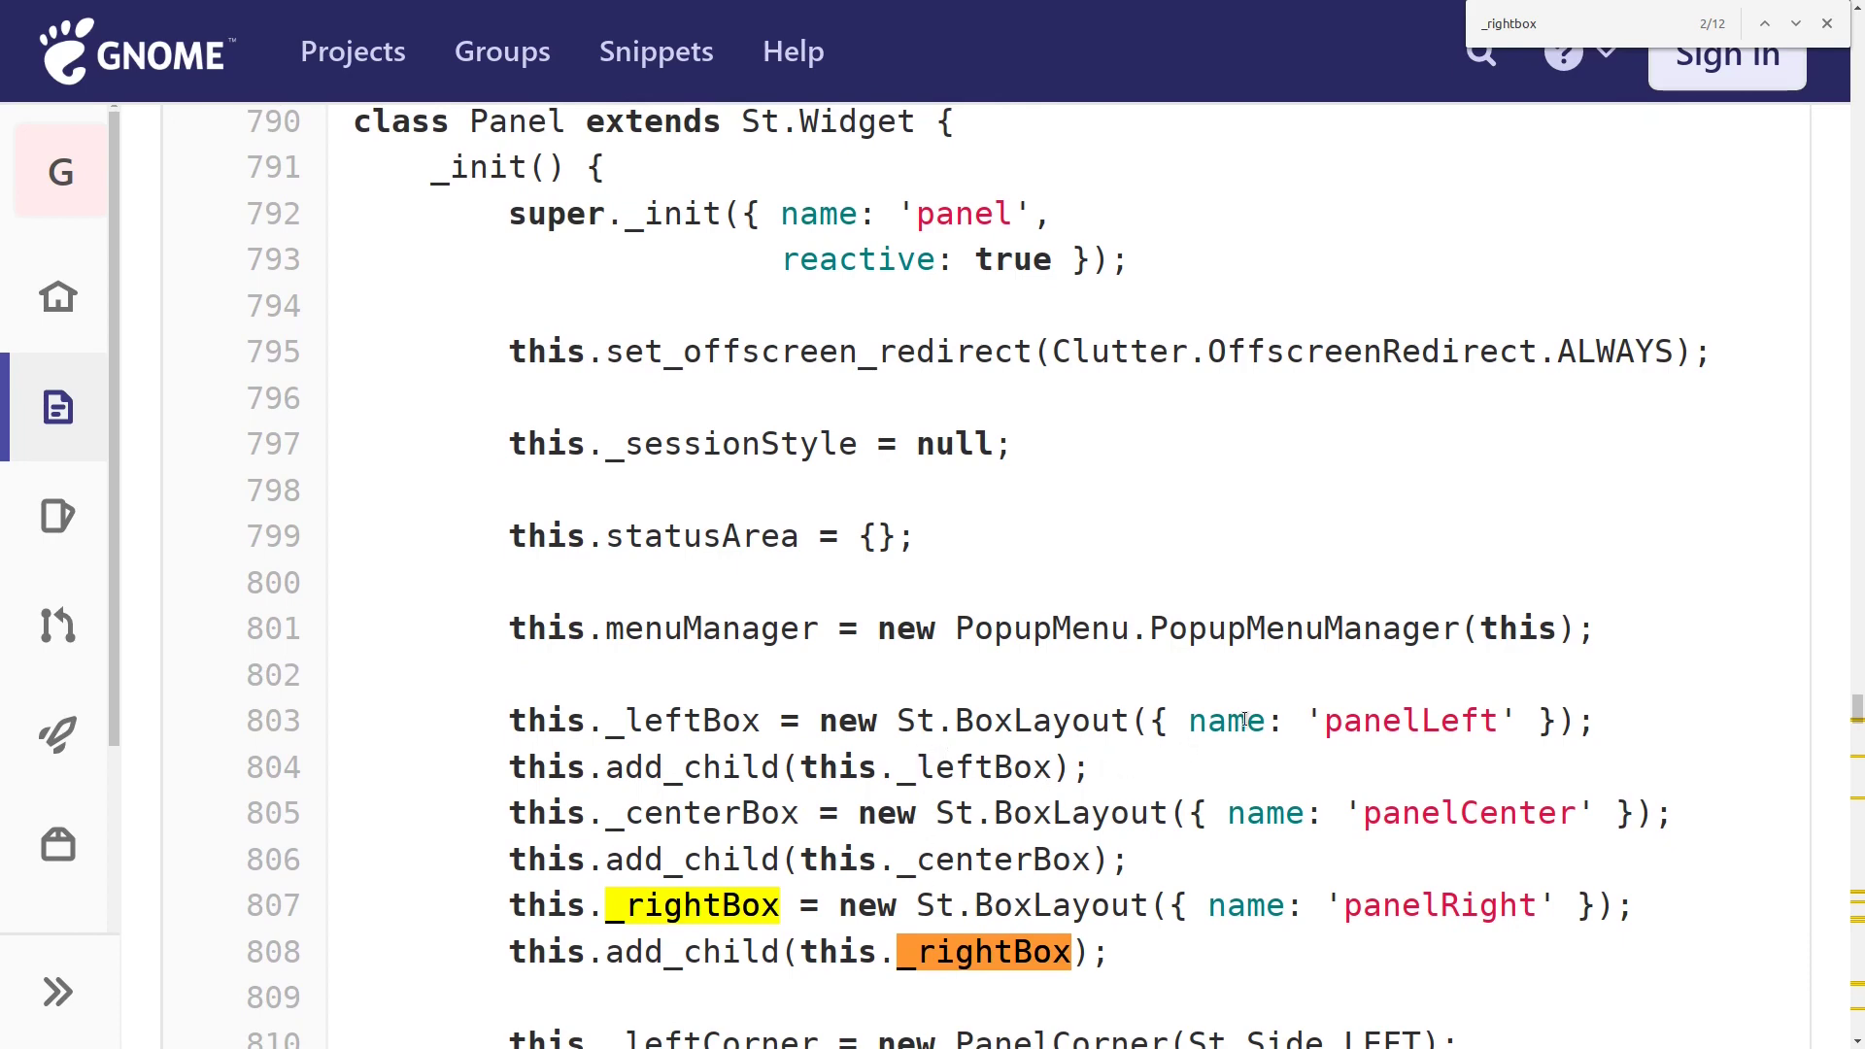
Go back from the Panel source to the js/ui file listing.
{"action": "key", "text": "alt+Left"}
{"action": "scroll", "coordinate": [718, 609], "scroll_direction": "down", "scroll_amount": 2}
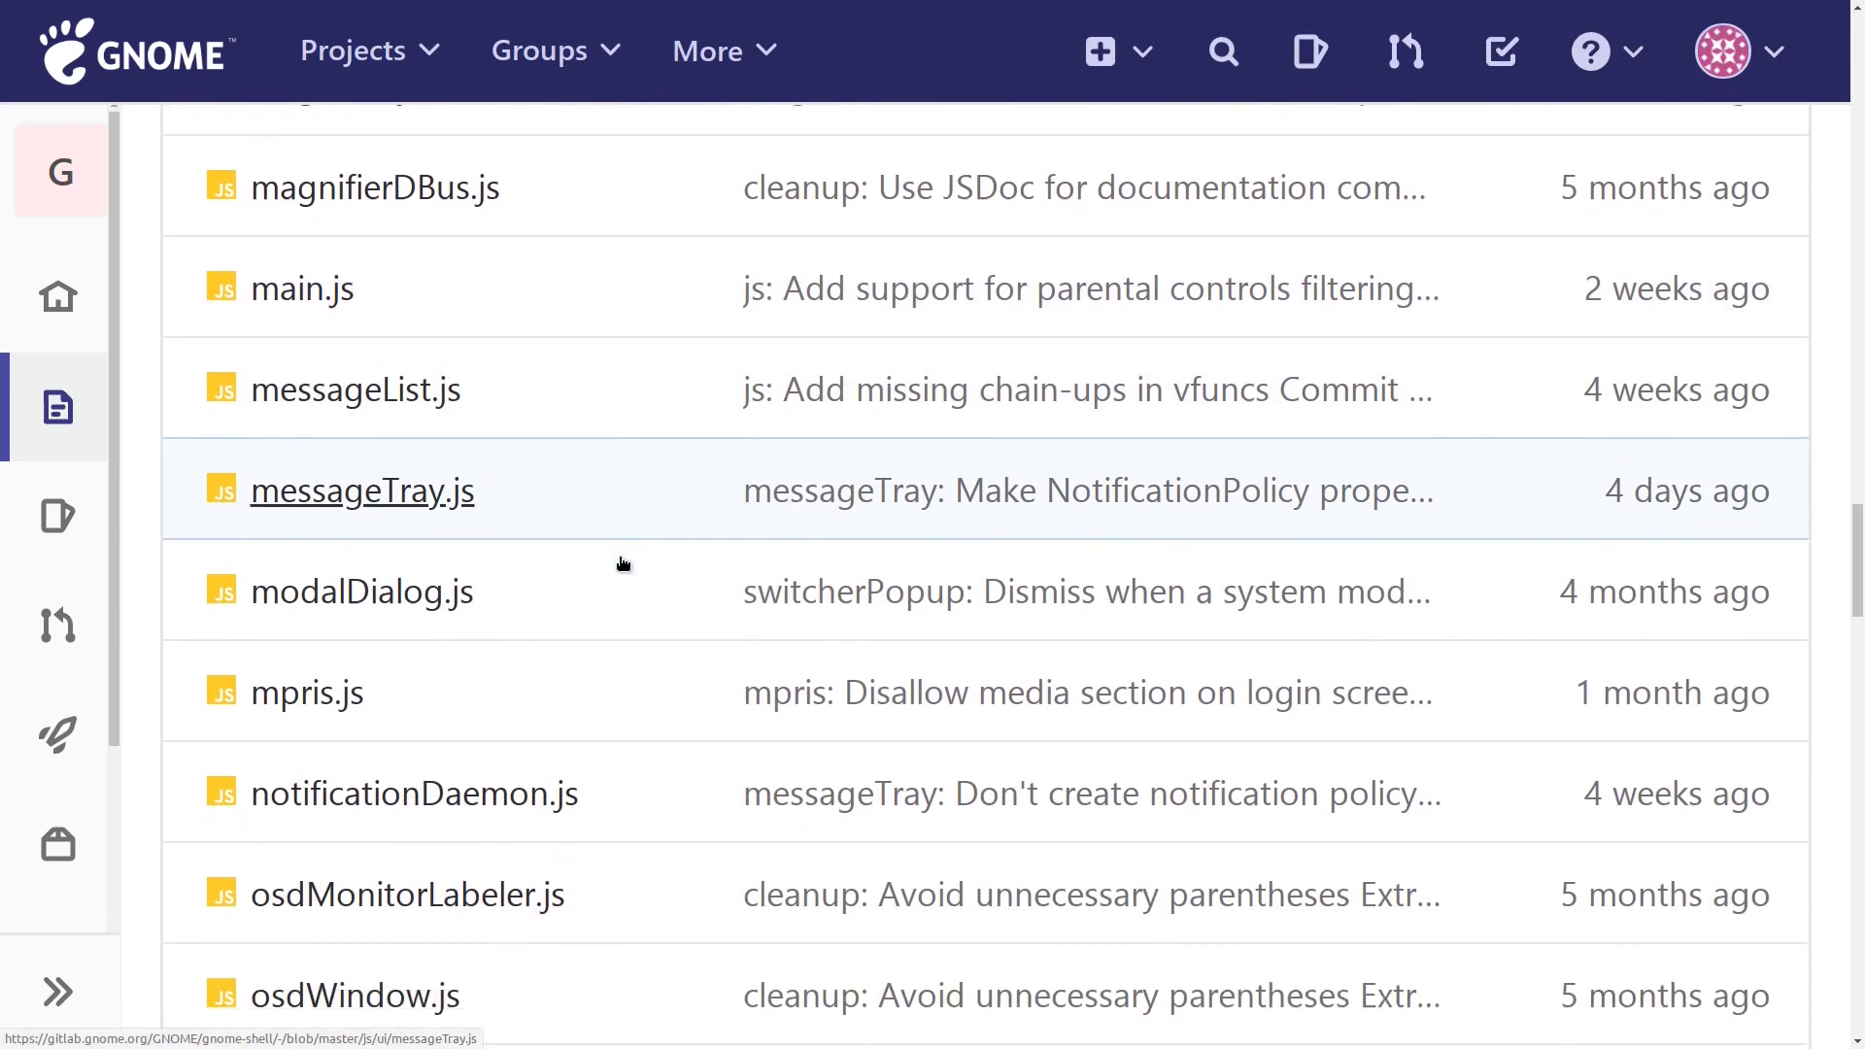